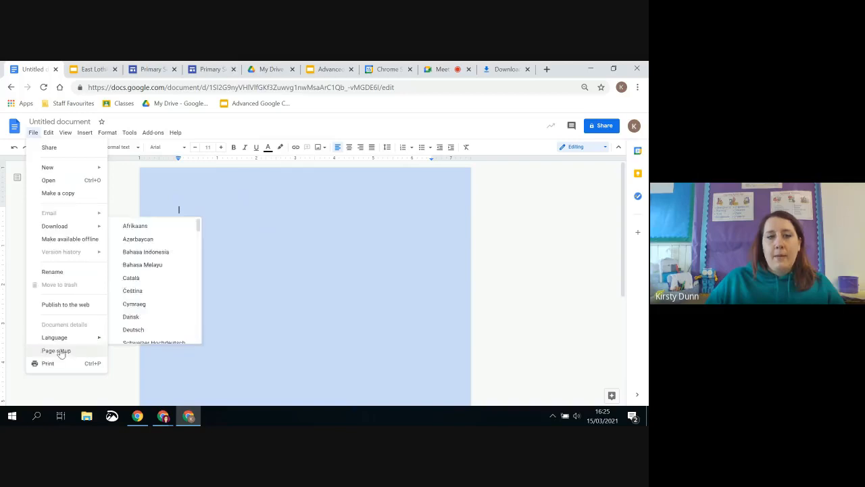
Change the whole document's page colour to light yellow, save it as the default page setup, and apply it.
{"action": "left_click", "coordinate": [57, 350]}
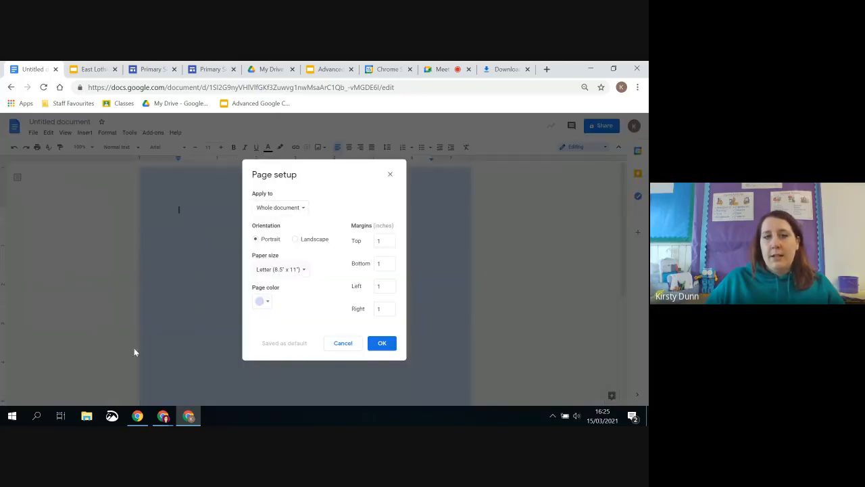
{"action": "left_click", "coordinate": [266, 302]}
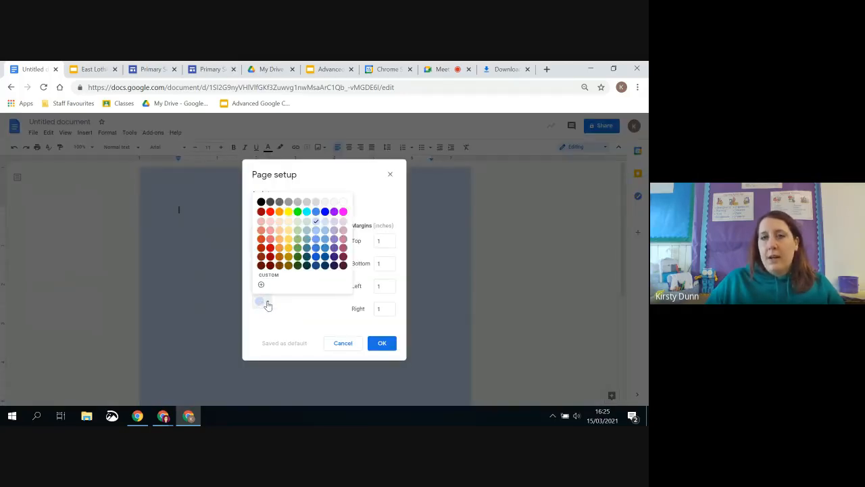
{"action": "left_click", "coordinate": [289, 225]}
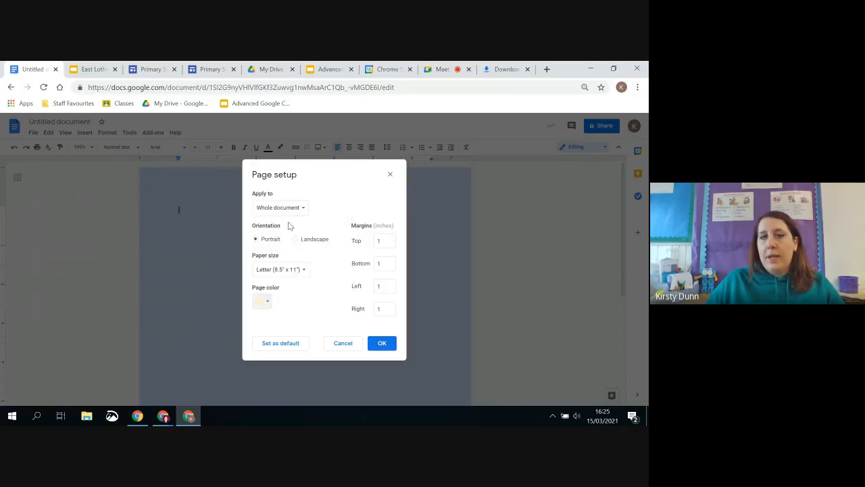
{"action": "left_click", "coordinate": [278, 345]}
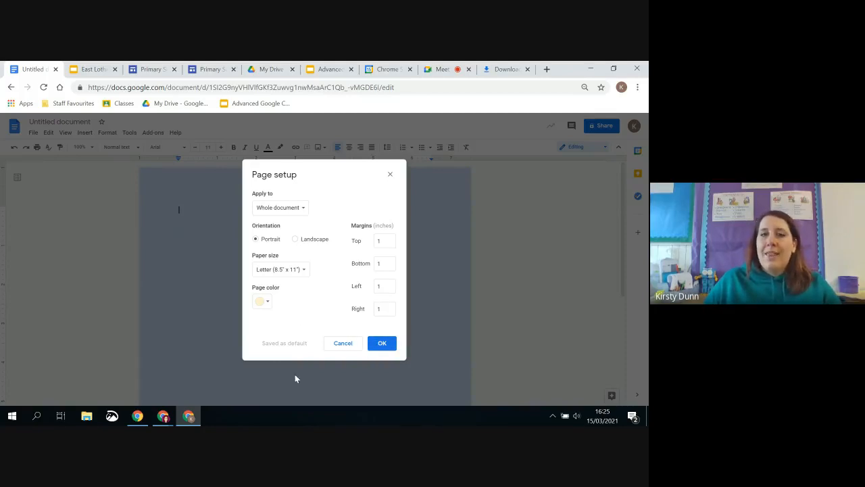
{"action": "left_click", "coordinate": [382, 343]}
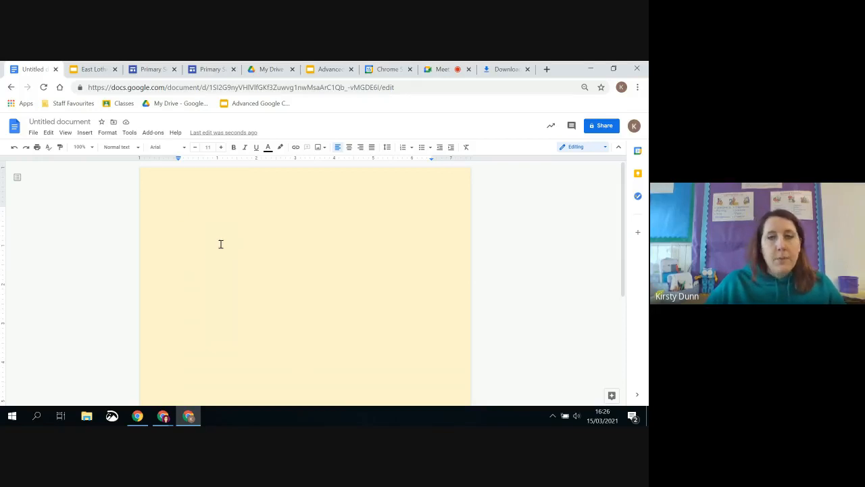
Start sharing the untitled document and name it Demo.
{"action": "left_click", "coordinate": [594, 127]}
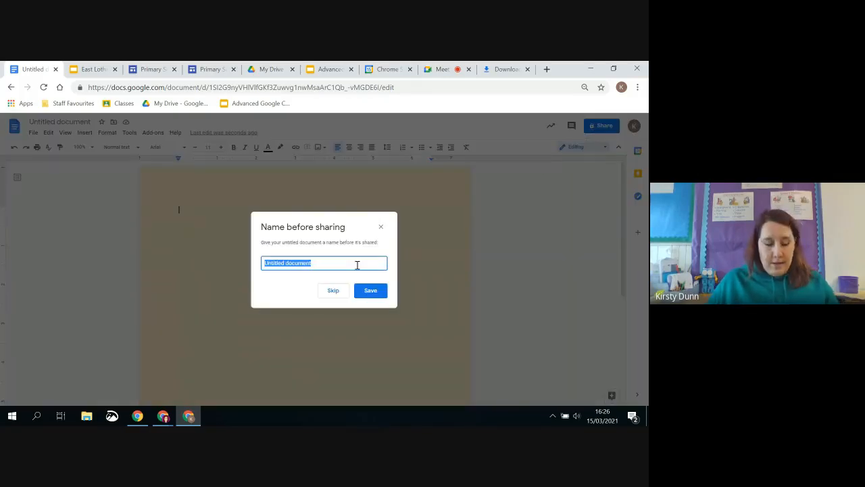
{"action": "type", "text": "Demo"}
{"action": "key", "text": "Return"}
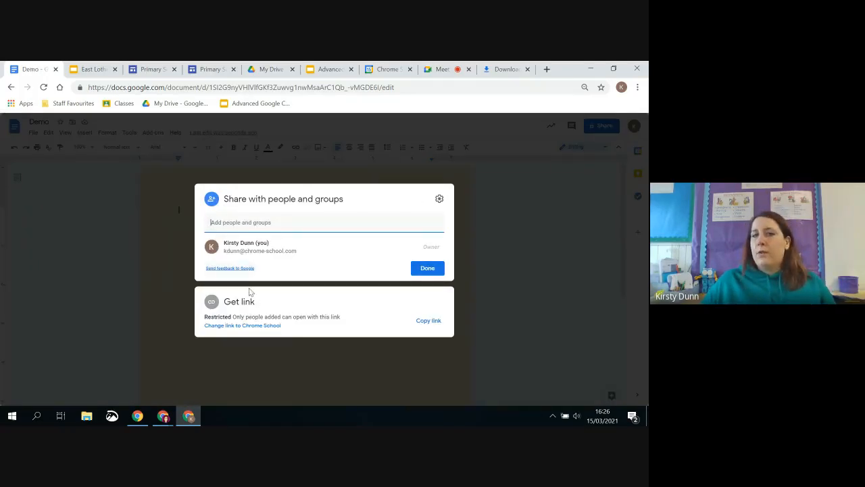
Change the document's link access to Chrome School and from there to anyone with the link.
{"action": "left_click", "coordinate": [257, 226]}
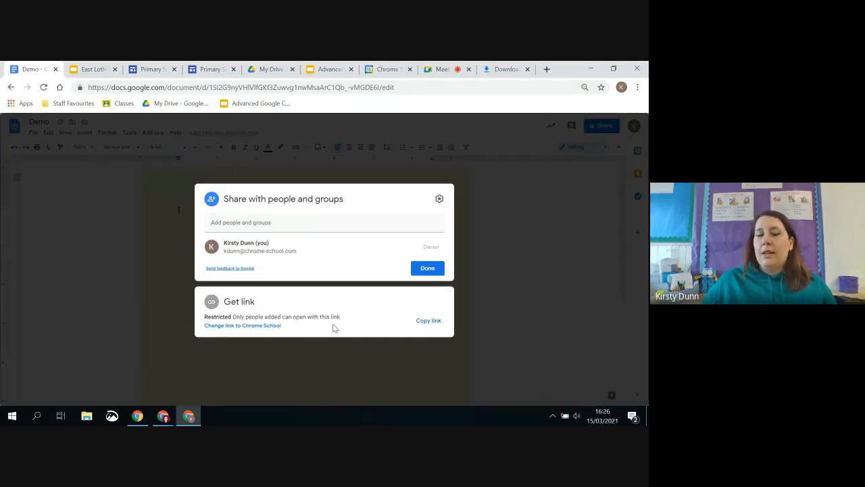
{"action": "left_click", "coordinate": [260, 326]}
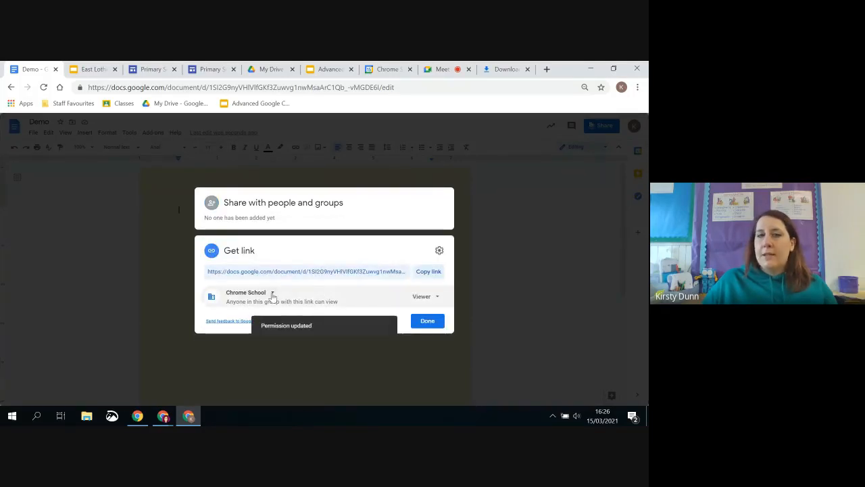
{"action": "left_click", "coordinate": [273, 294]}
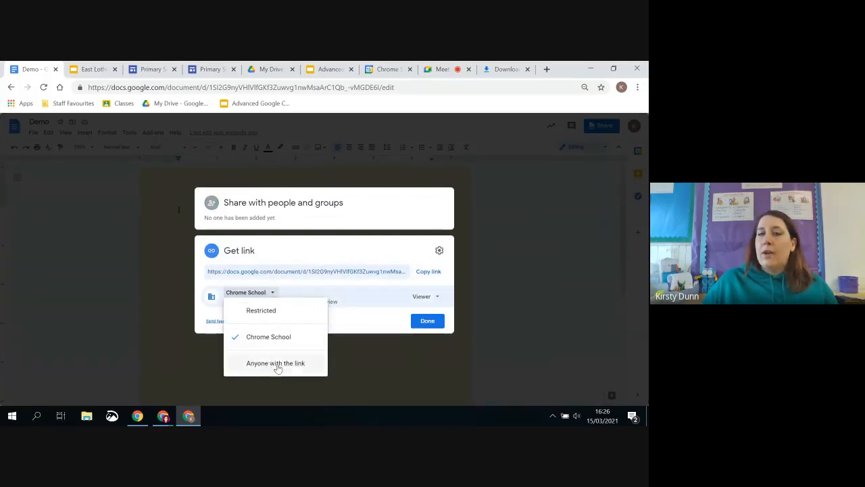
{"action": "left_click", "coordinate": [364, 312]}
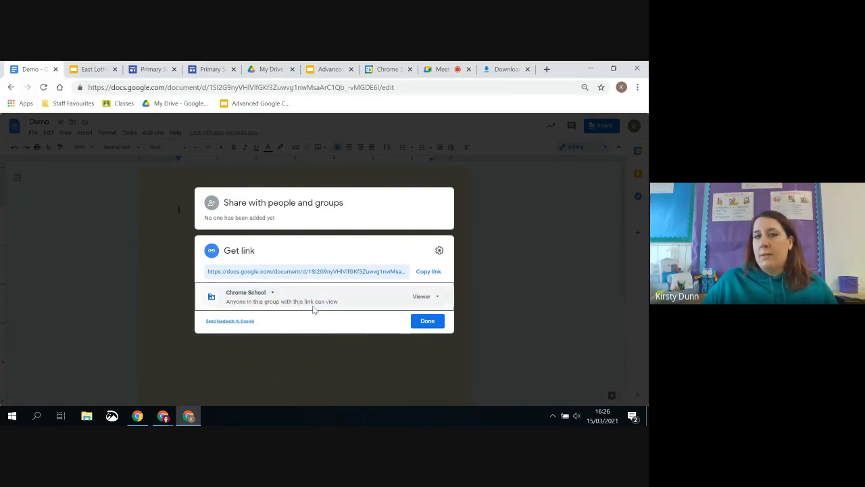
{"action": "left_click", "coordinate": [263, 295]}
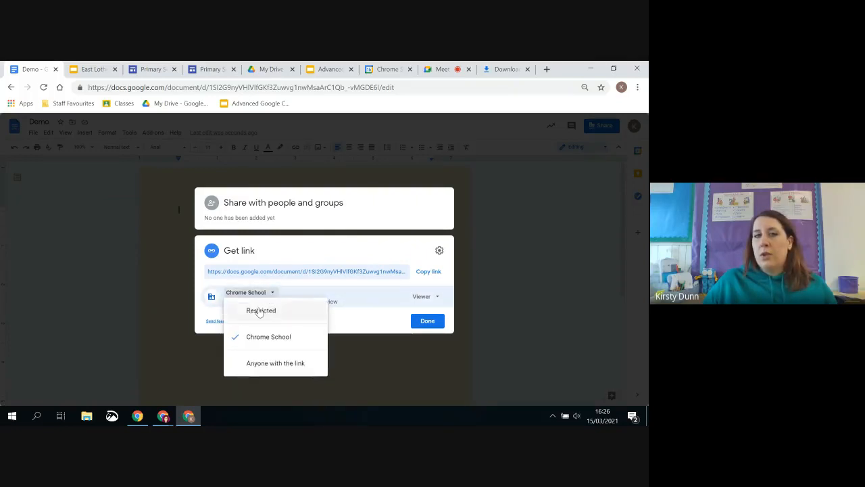
{"action": "left_click", "coordinate": [279, 368]}
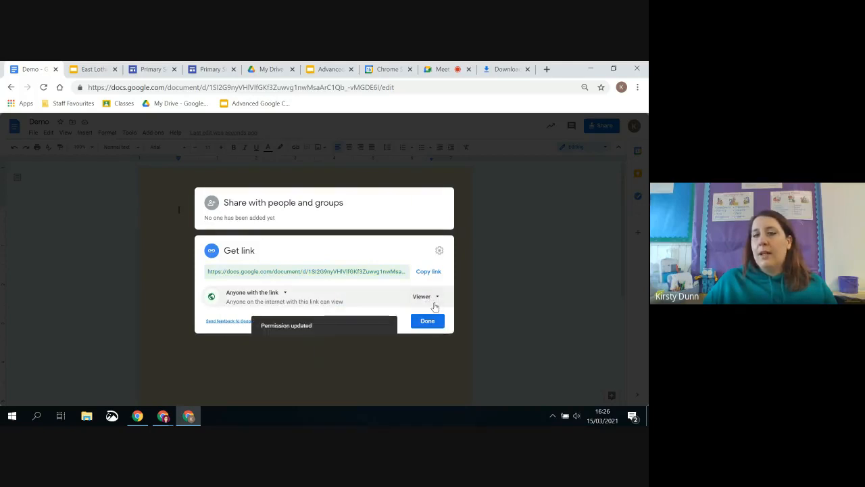
View the role options for the shared link and set the link access back to Restricted.
{"action": "left_click", "coordinate": [426, 298]}
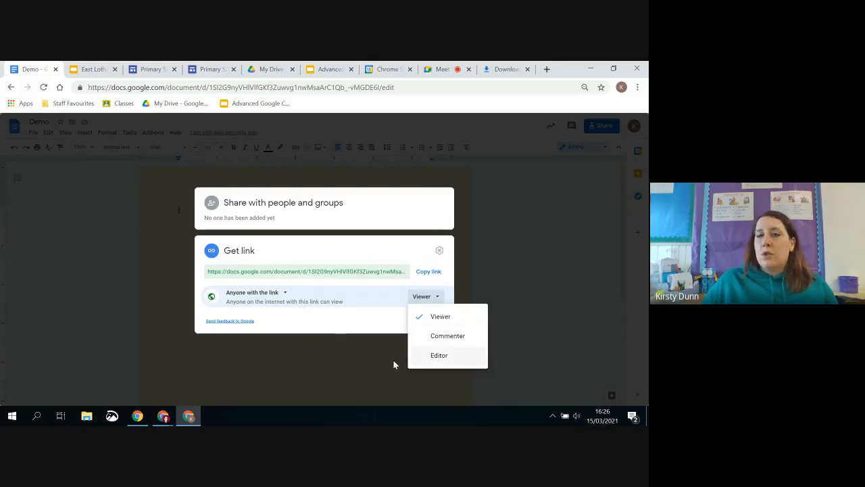
{"action": "left_click", "coordinate": [343, 316]}
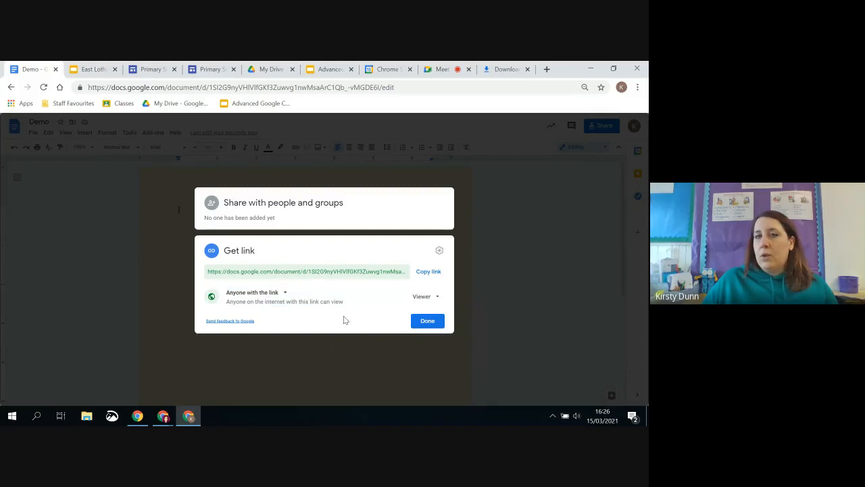
{"action": "left_click", "coordinate": [256, 293]}
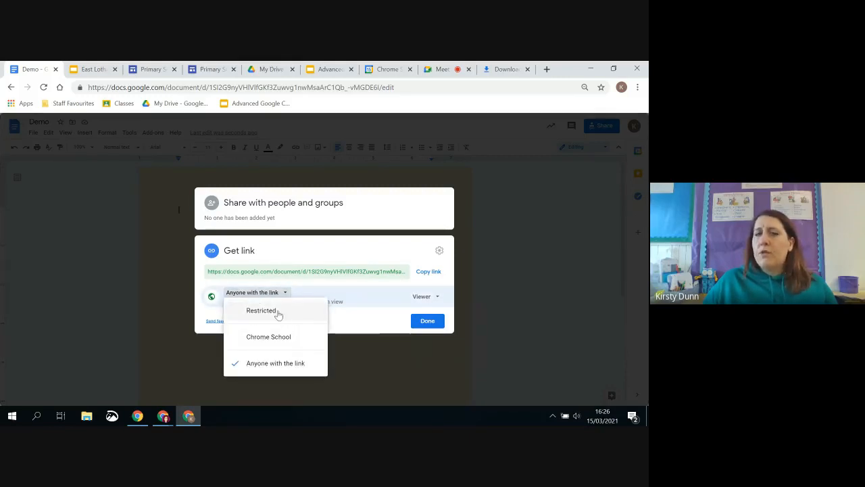
{"action": "left_click", "coordinate": [278, 313]}
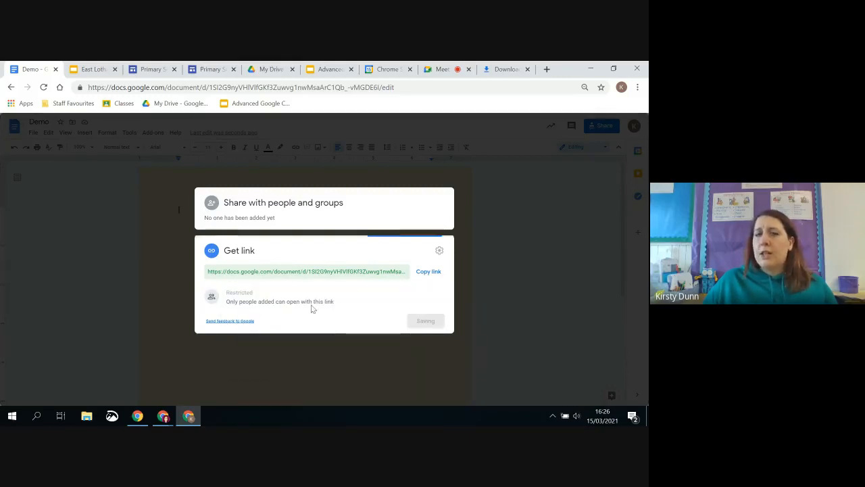
Look over the suggested people to share with and the settings for sharing with people.
{"action": "left_click", "coordinate": [269, 218]}
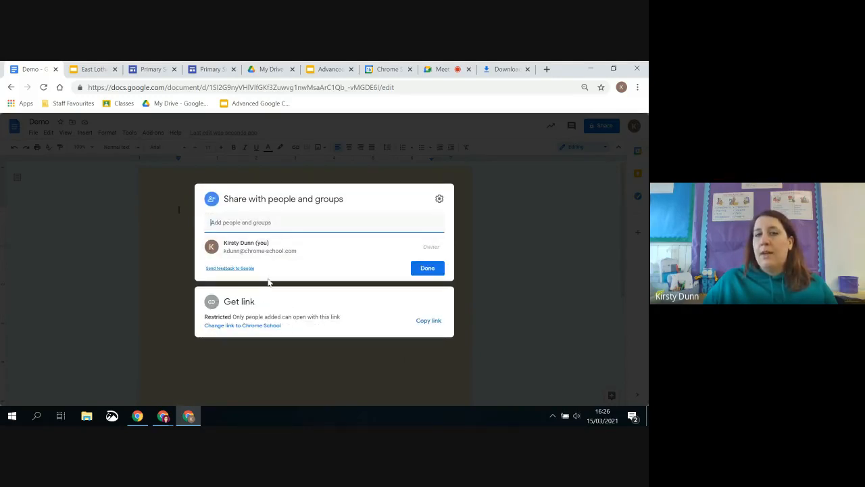
{"action": "left_click", "coordinate": [260, 224]}
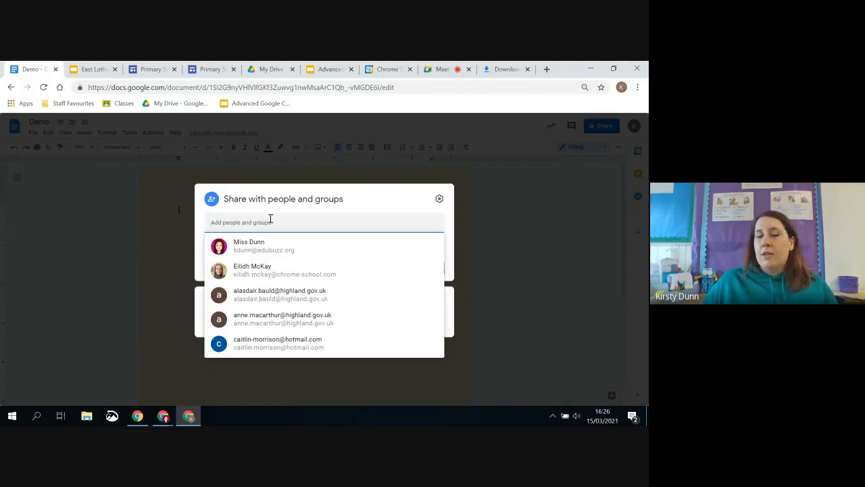
{"action": "left_click", "coordinate": [439, 199]}
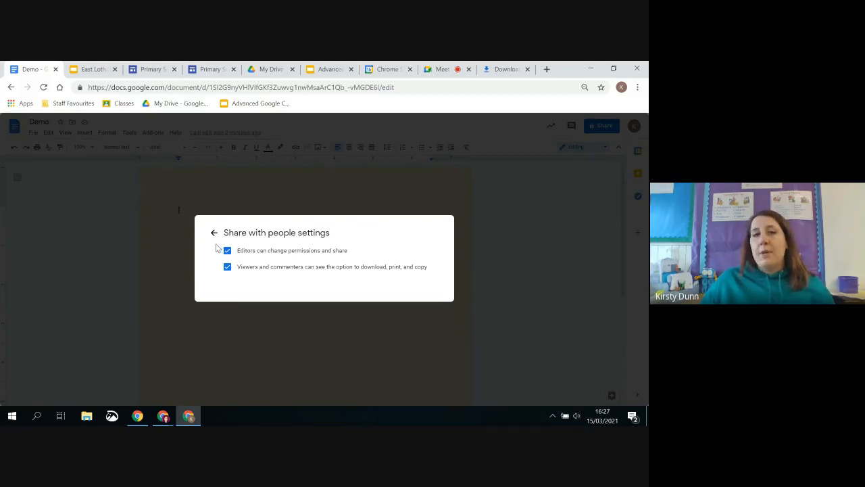
{"action": "left_click", "coordinate": [213, 233]}
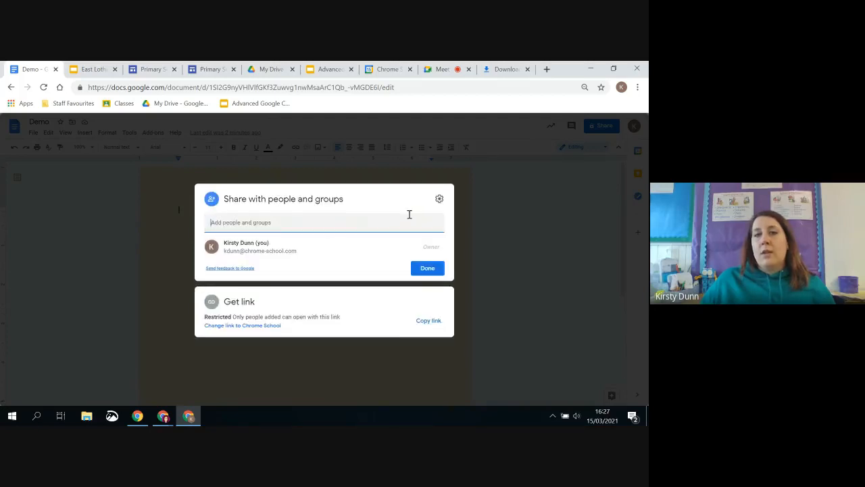
Disable editors' ability to change permissions and share in the people sharing settings, and close the sharing dialog.
{"action": "left_click", "coordinate": [439, 200]}
{"action": "left_click", "coordinate": [229, 251]}
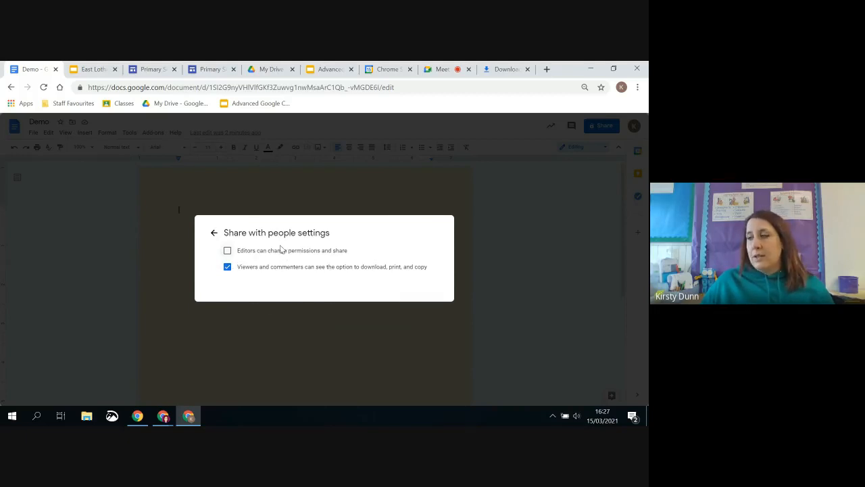
{"action": "left_click", "coordinate": [213, 234]}
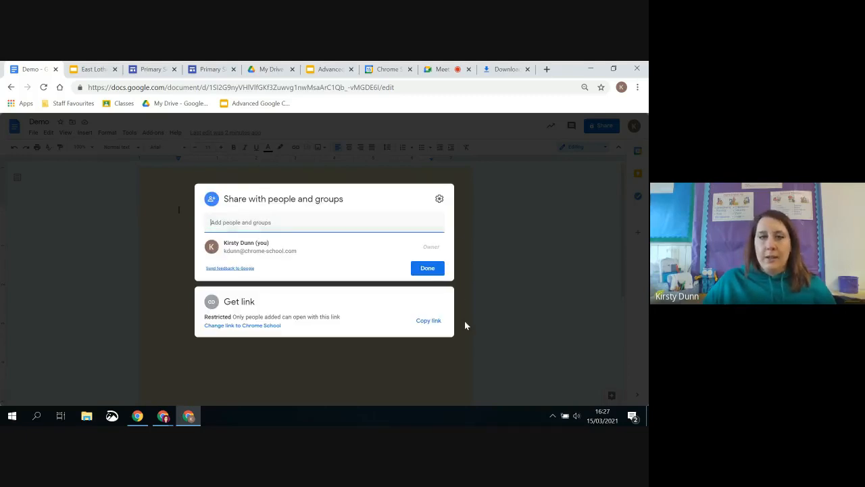
{"action": "left_click", "coordinate": [515, 254]}
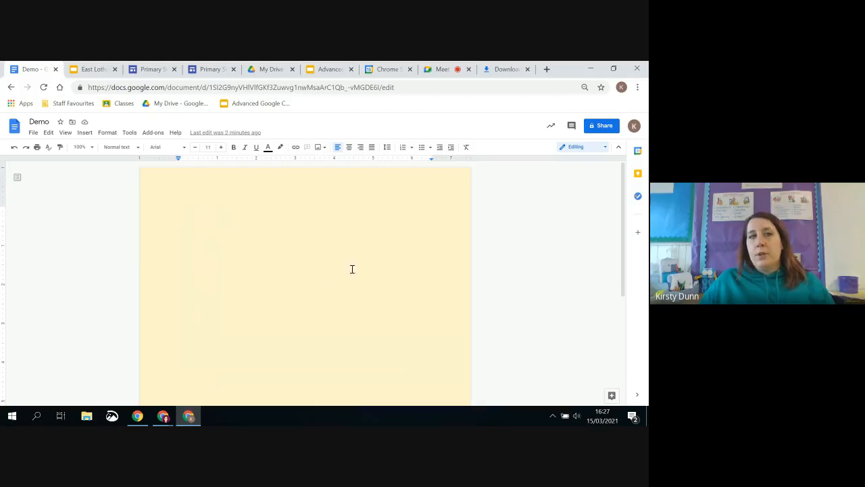
Search Explore for East Lothian and insert the map of the area from the image results into the document.
{"action": "left_click", "coordinate": [603, 395]}
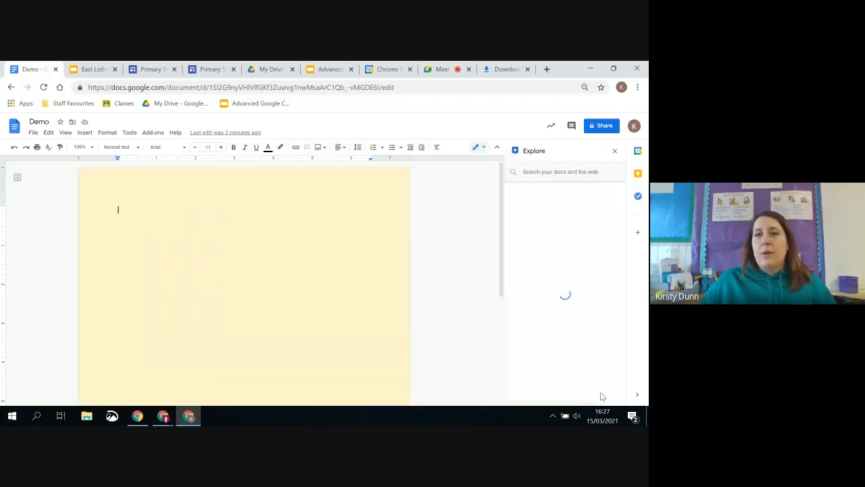
{"action": "left_click", "coordinate": [541, 171]}
{"action": "type", "text": "Esa"}
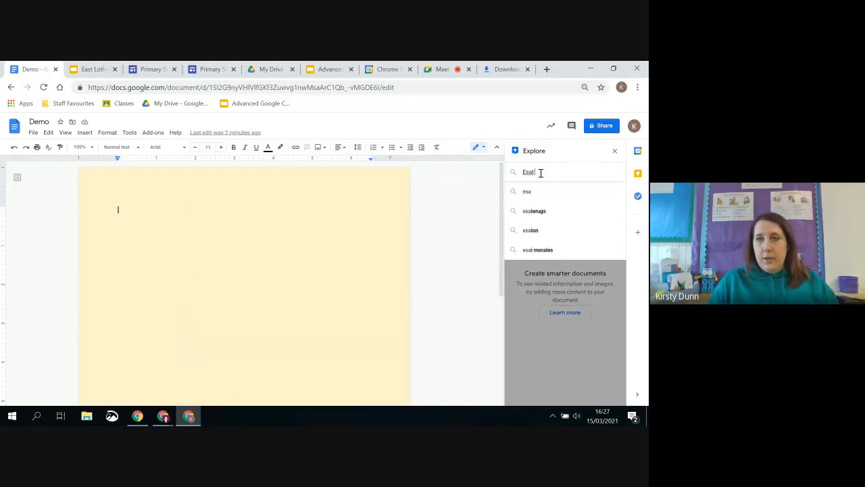
{"action": "key", "text": "BackSpace"}
{"action": "type", "text": "st Lothian"}
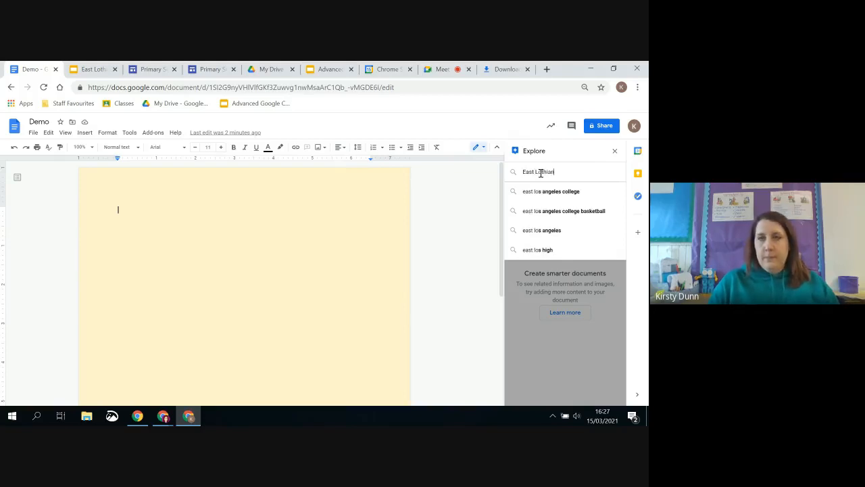
{"action": "key", "text": "Return"}
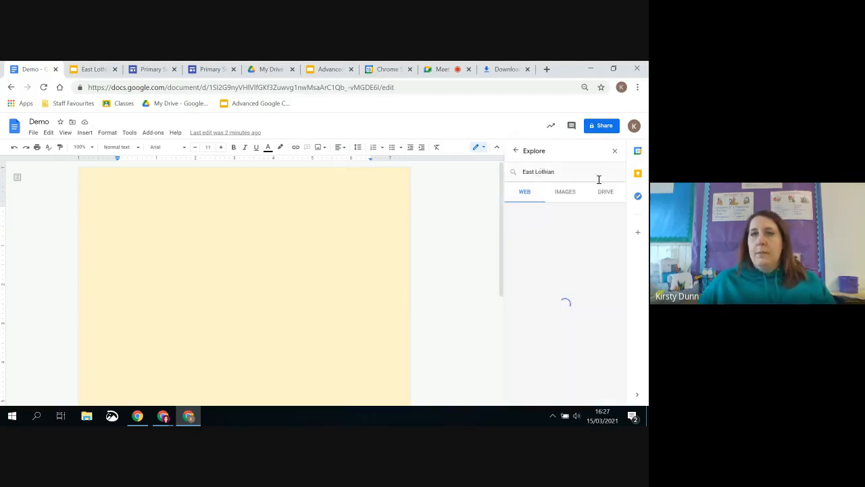
{"action": "left_click", "coordinate": [565, 192]}
{"action": "left_click_drag", "start_coordinate": [541, 223], "coordinate": [146, 257]}
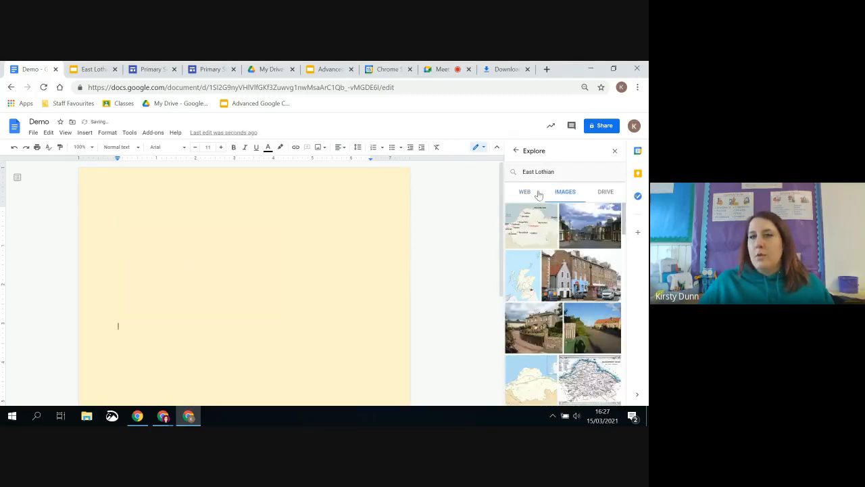
Copy the East Lothian UK Parliament constituency description from the web results below the map and cite its Wikipedia source.
{"action": "scroll", "coordinate": [379, 274], "scroll_direction": "down", "scroll_amount": 3}
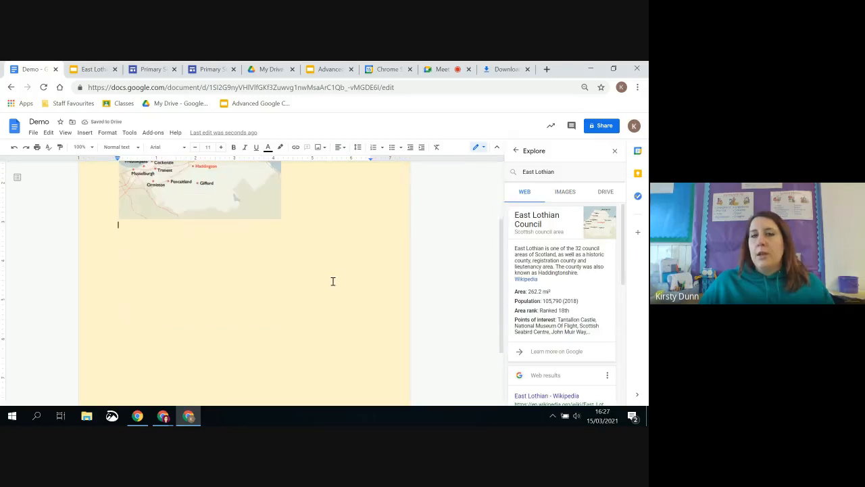
{"action": "scroll", "coordinate": [583, 276], "scroll_direction": "down", "scroll_amount": 3}
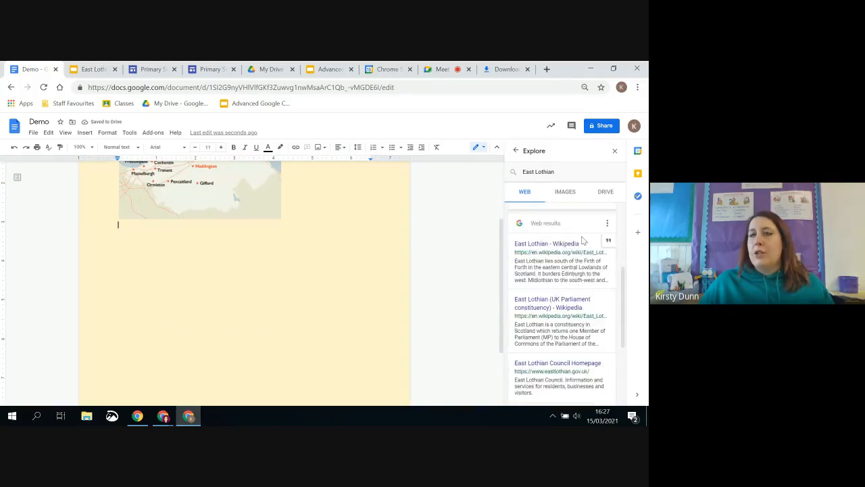
{"action": "scroll", "coordinate": [549, 291], "scroll_direction": "down", "scroll_amount": 1}
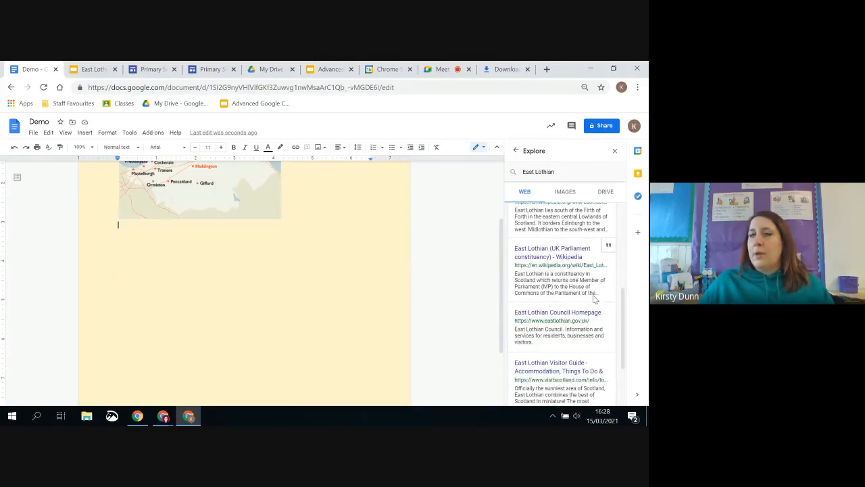
{"action": "left_click_drag", "start_coordinate": [595, 293], "coordinate": [515, 274]}
{"action": "key", "text": "ctrl+c"}
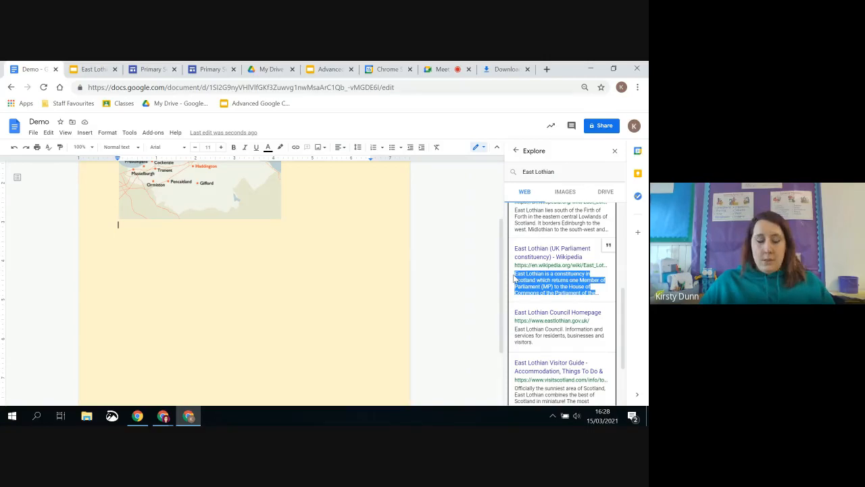
{"action": "left_click", "coordinate": [125, 259]}
{"action": "key", "text": "Return"}
{"action": "key", "text": "ctrl+v"}
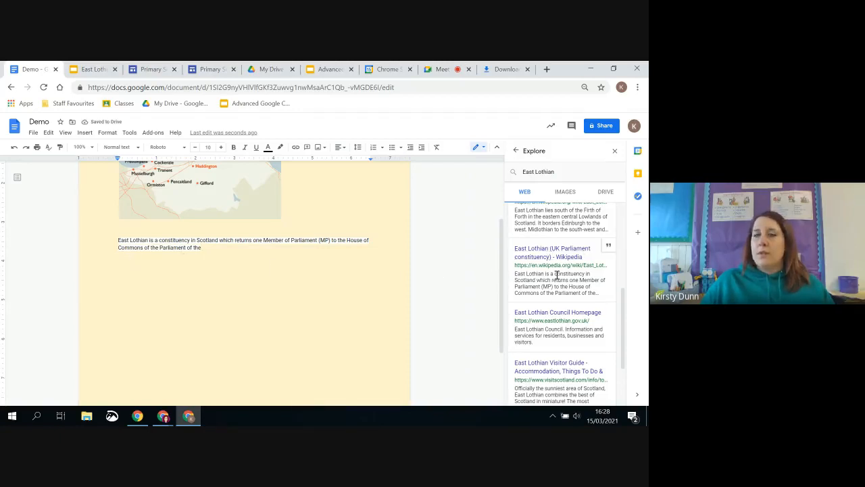
{"action": "left_click", "coordinate": [613, 249]}
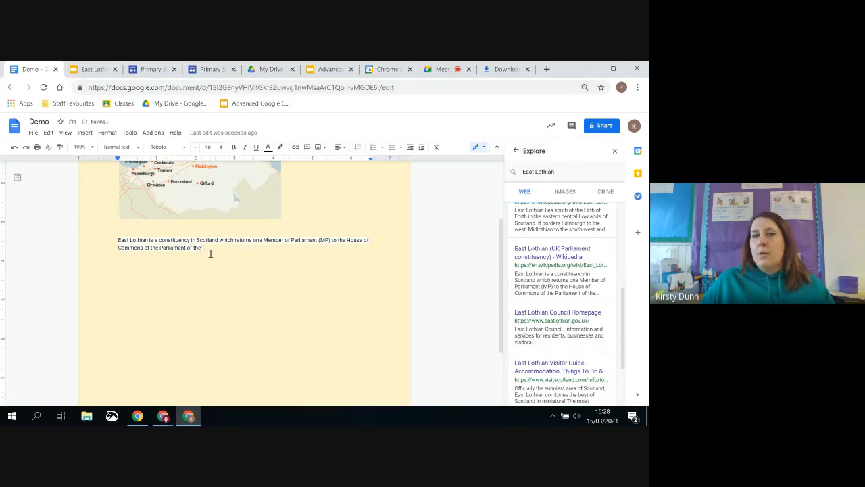
Check the Wikipedia footnote and the source link of the inserted East Lothian map, and close Explore.
{"action": "scroll", "coordinate": [205, 249], "scroll_direction": "down", "scroll_amount": 4}
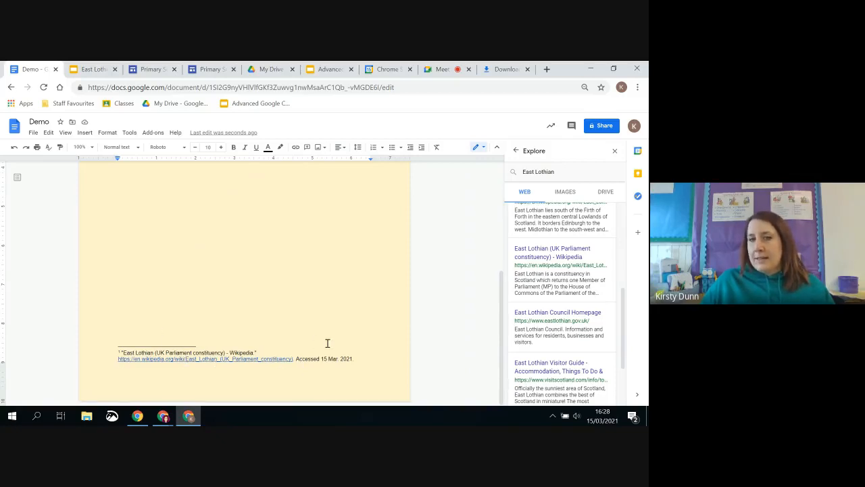
{"action": "scroll", "coordinate": [320, 351], "scroll_direction": "up", "scroll_amount": 5}
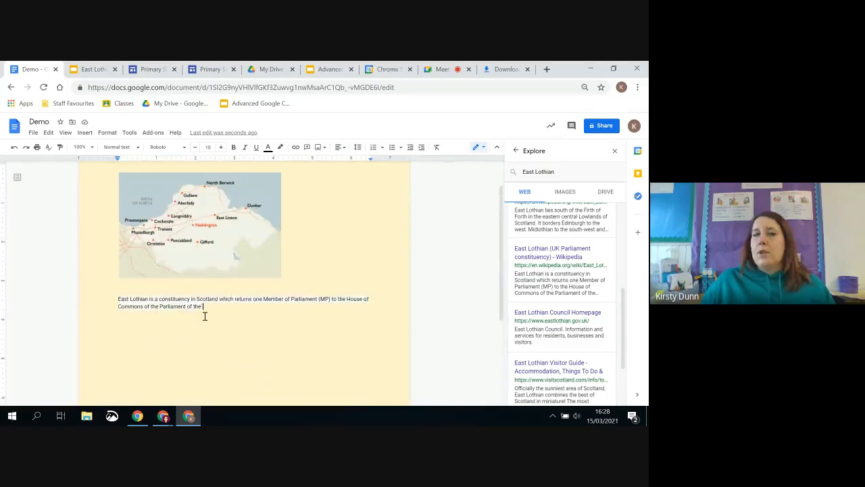
{"action": "left_click", "coordinate": [559, 193]}
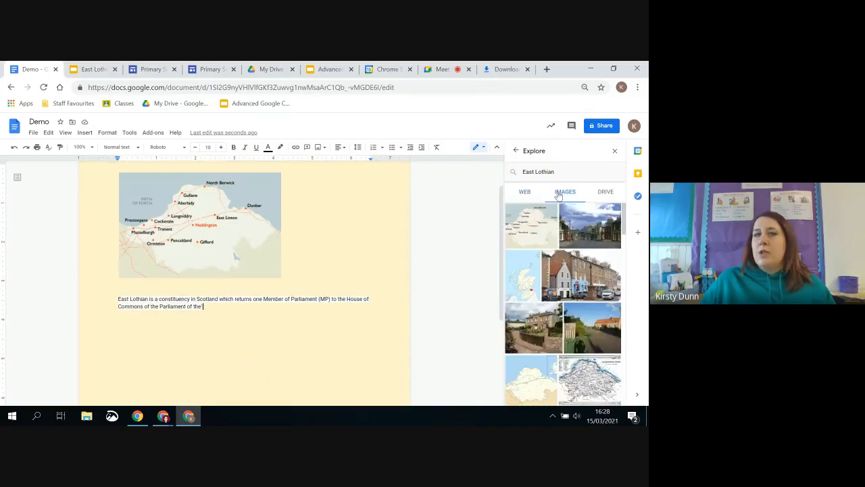
{"action": "left_click", "coordinate": [247, 236]}
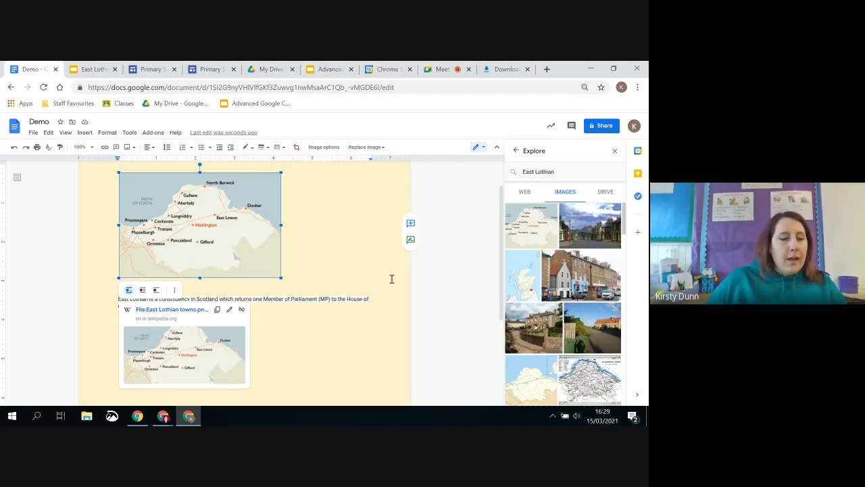
{"action": "left_click", "coordinate": [615, 151]}
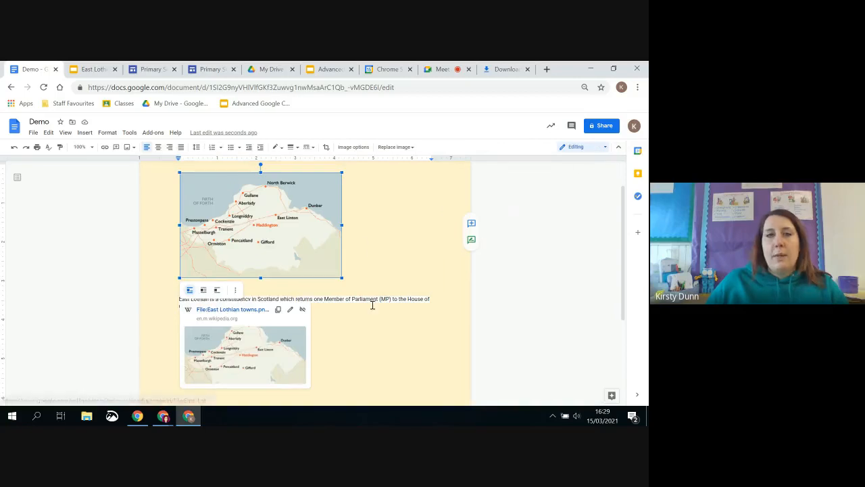
{"action": "scroll", "coordinate": [373, 303], "scroll_direction": "down", "scroll_amount": 5}
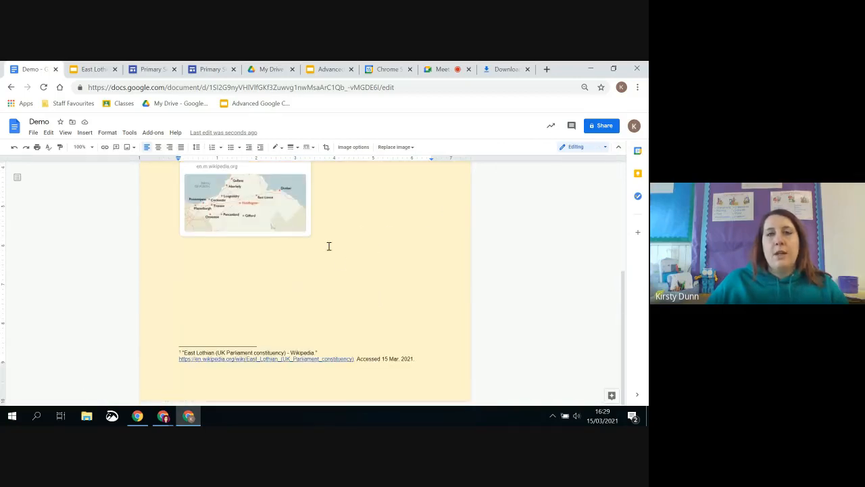
{"action": "left_click", "coordinate": [84, 134]}
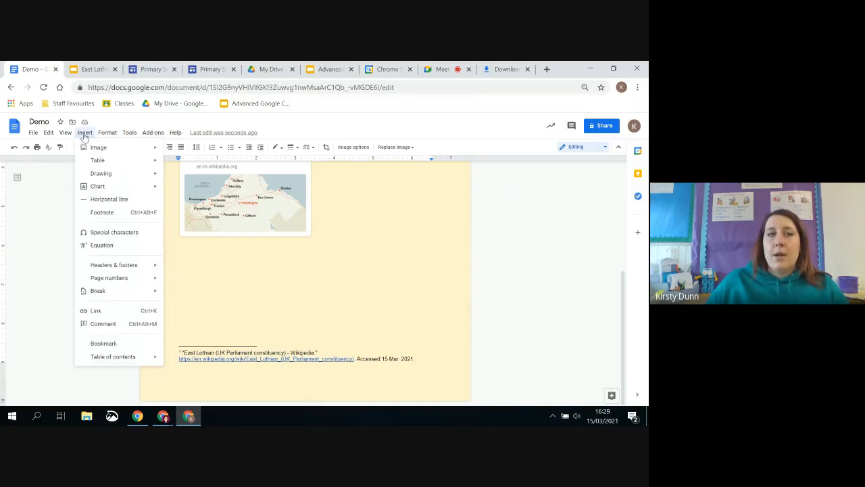
{"action": "mouse_move", "coordinate": [102, 174]}
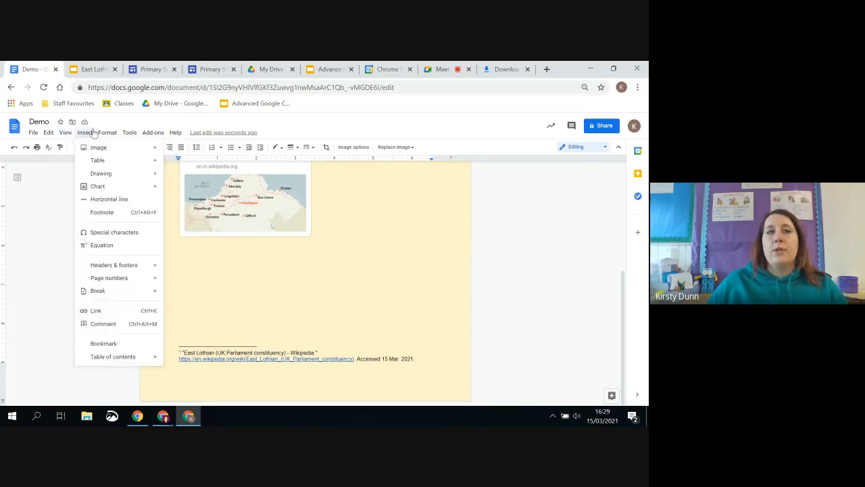
{"action": "mouse_move", "coordinate": [131, 134]}
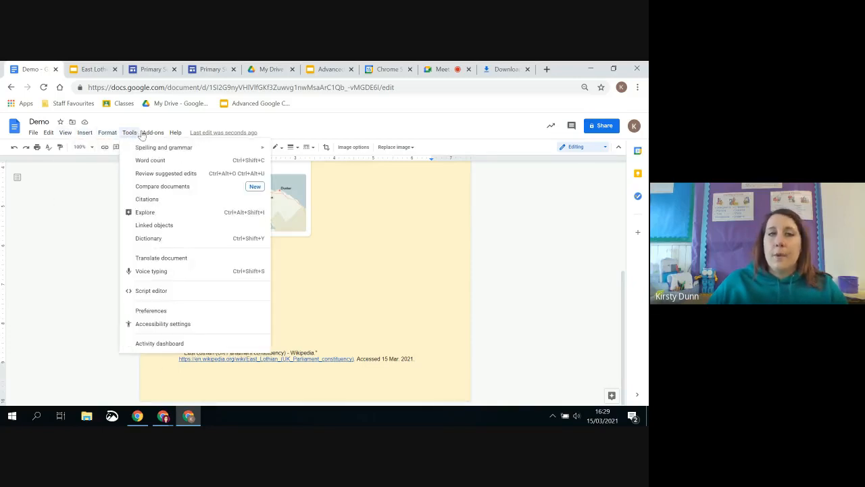
{"action": "left_click", "coordinate": [376, 296]}
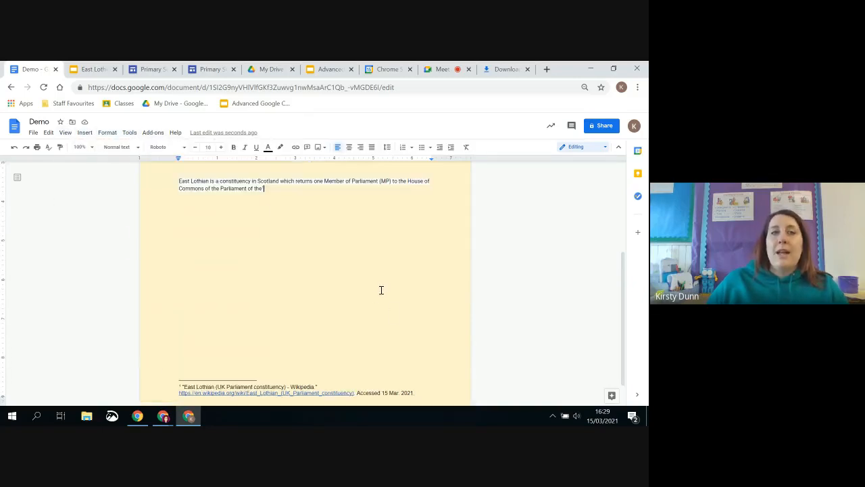
{"action": "scroll", "coordinate": [406, 304], "scroll_direction": "down", "scroll_amount": 1}
{"action": "left_click", "coordinate": [420, 362]}
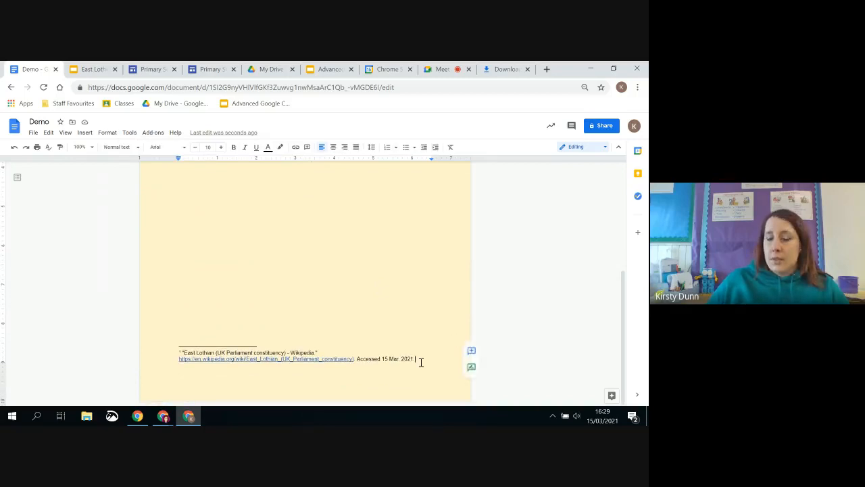
{"action": "key", "text": "Return"}
{"action": "key", "text": "Return"}
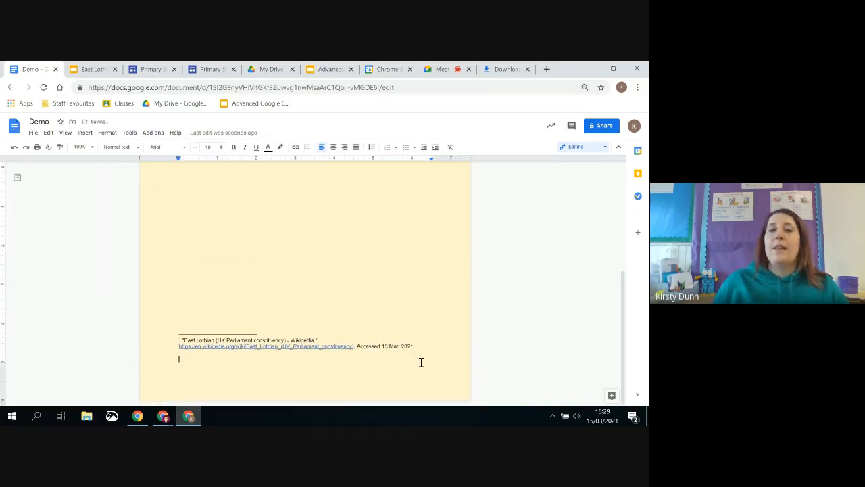
{"action": "key", "text": "BackSpace"}
{"action": "key", "text": "BackSpace"}
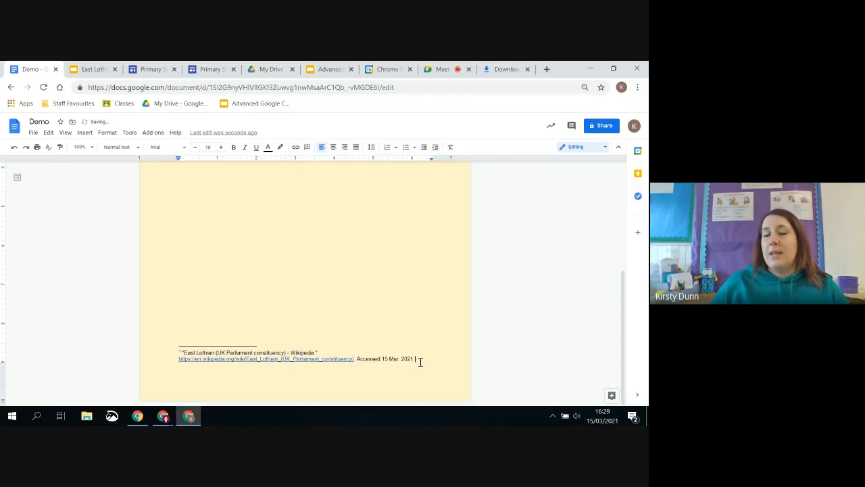
Start a new paragraph below the East Lothian constituency description and open voice typing.
{"action": "scroll", "coordinate": [385, 349], "scroll_direction": "up", "scroll_amount": 5}
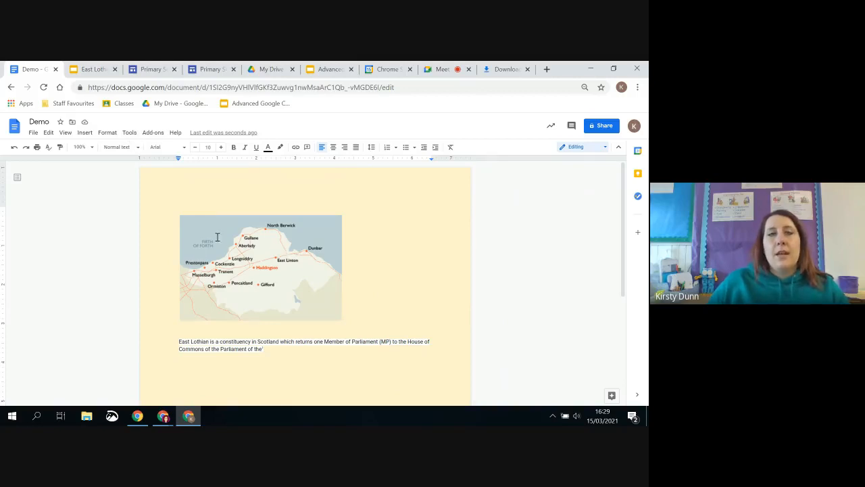
{"action": "scroll", "coordinate": [298, 257], "scroll_direction": "down", "scroll_amount": 1}
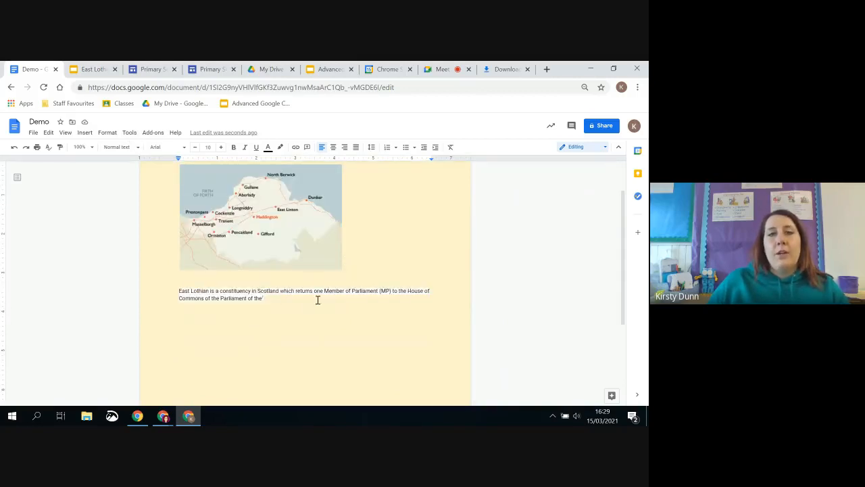
{"action": "left_click", "coordinate": [286, 298]}
{"action": "key", "text": "Return"}
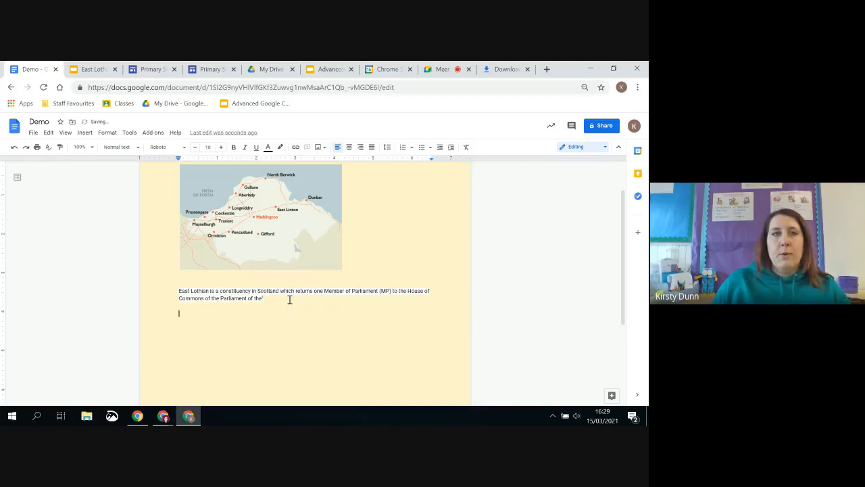
{"action": "left_click", "coordinate": [130, 132]}
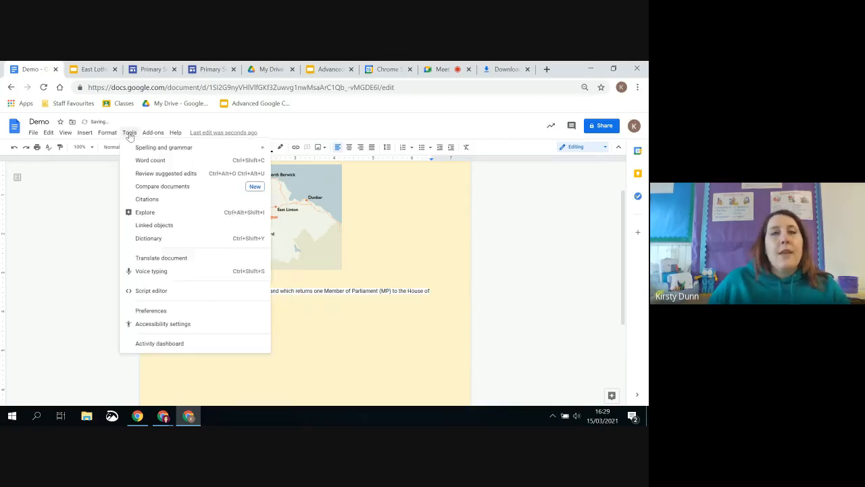
{"action": "left_click", "coordinate": [152, 271]}
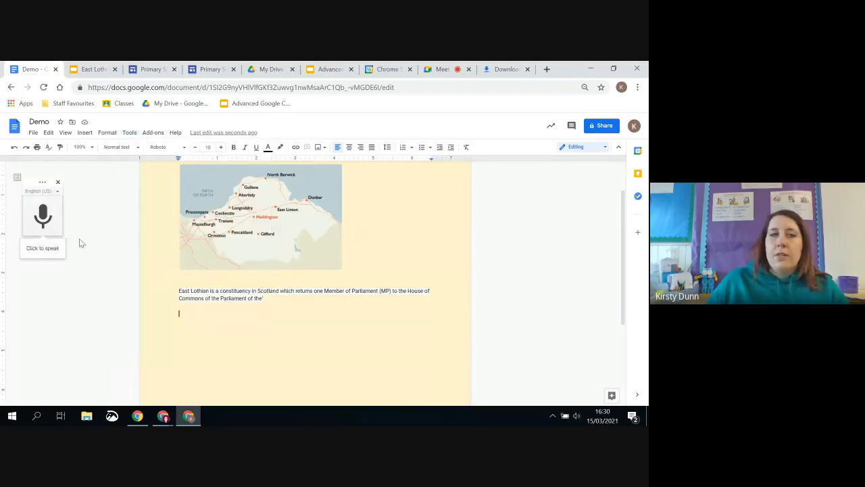
Set voice typing to English (United Kingdom) and dictate "And I would not be able to type and tell everything that I know about East Lothian".
{"action": "left_click", "coordinate": [53, 191]}
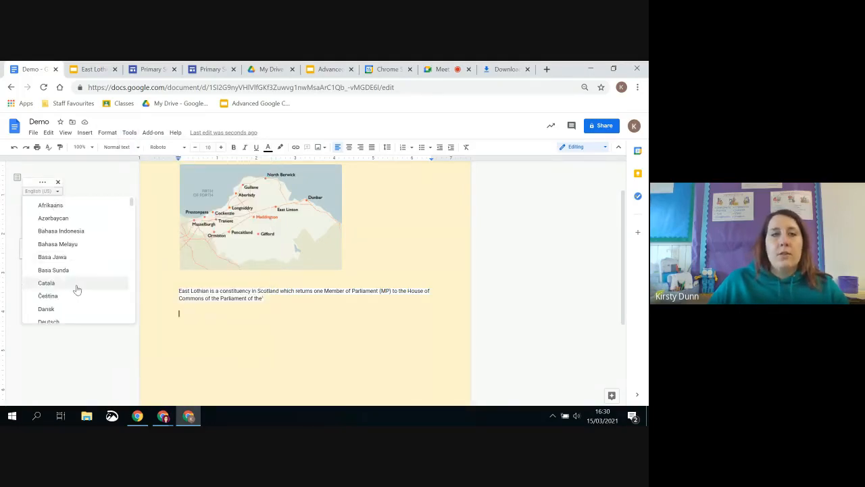
{"action": "scroll", "coordinate": [71, 277], "scroll_direction": "down", "scroll_amount": 5}
{"action": "scroll", "coordinate": [59, 255], "scroll_direction": "up", "scroll_amount": 3}
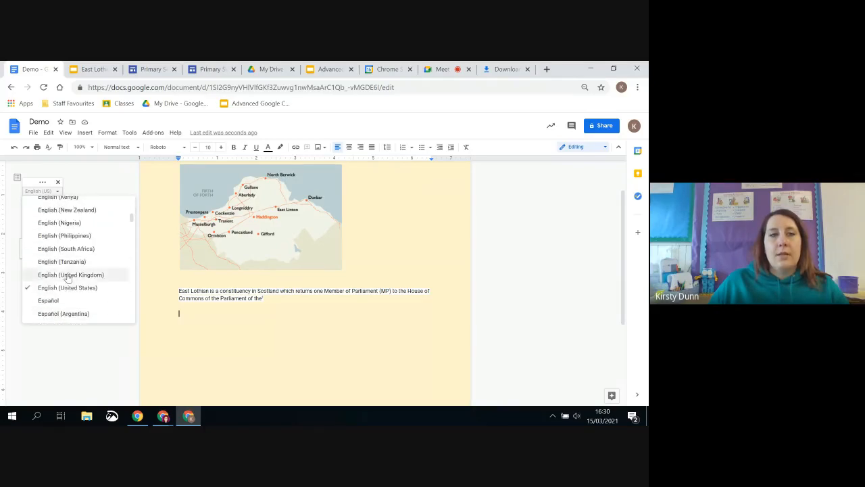
{"action": "left_click", "coordinate": [64, 276]}
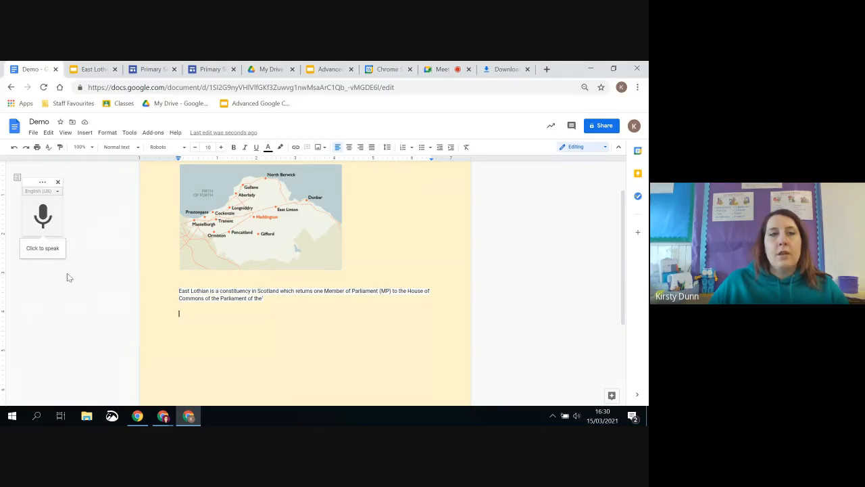
{"action": "left_click", "coordinate": [42, 215]}
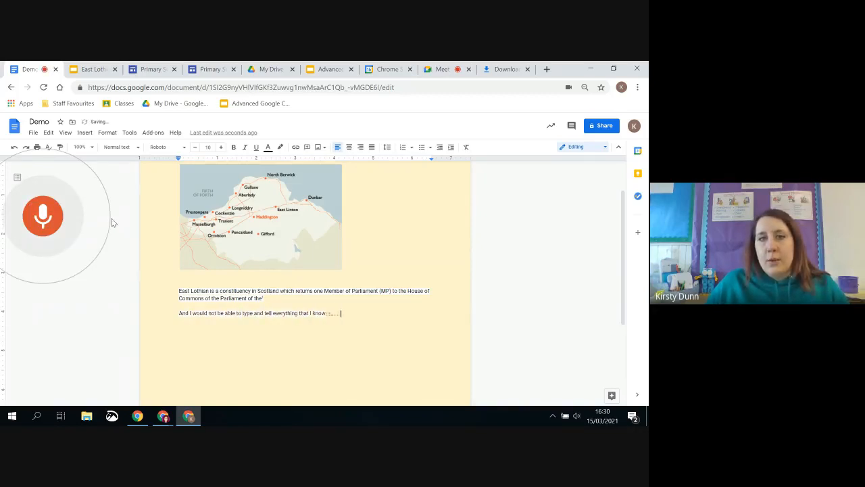
{"action": "left_click", "coordinate": [46, 217]}
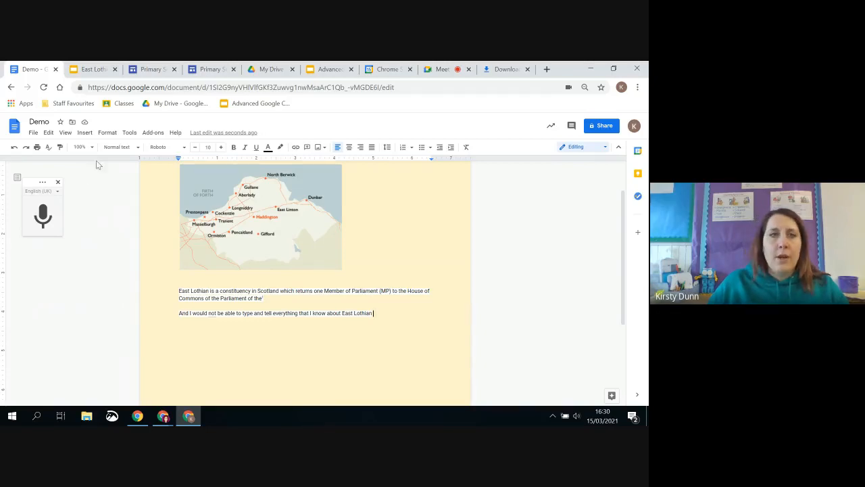
{"action": "left_click", "coordinate": [130, 132]}
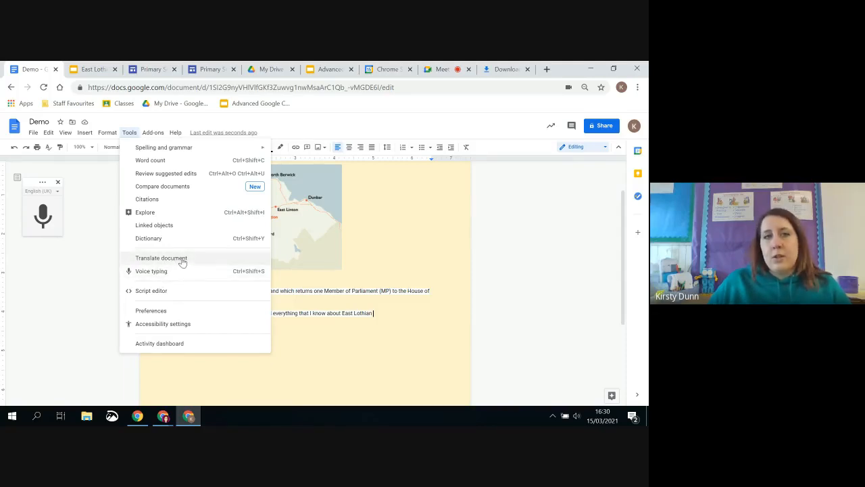
{"action": "left_click", "coordinate": [367, 331]}
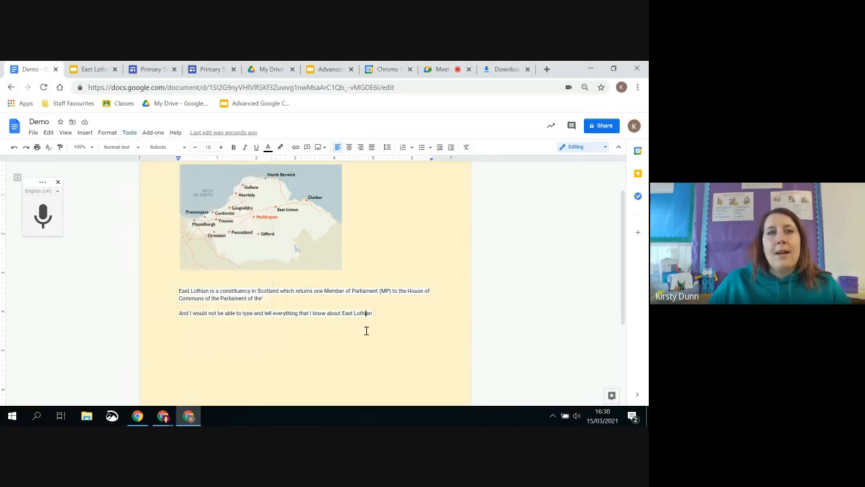
Switch to Google Drive and open the Home Learning Overview Jan document from My Drive.
{"action": "left_click", "coordinate": [270, 69]}
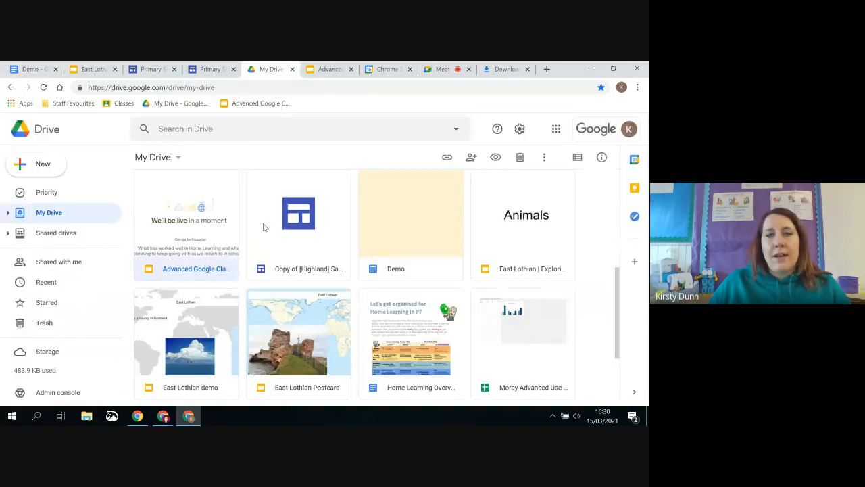
{"action": "left_click", "coordinate": [35, 214]}
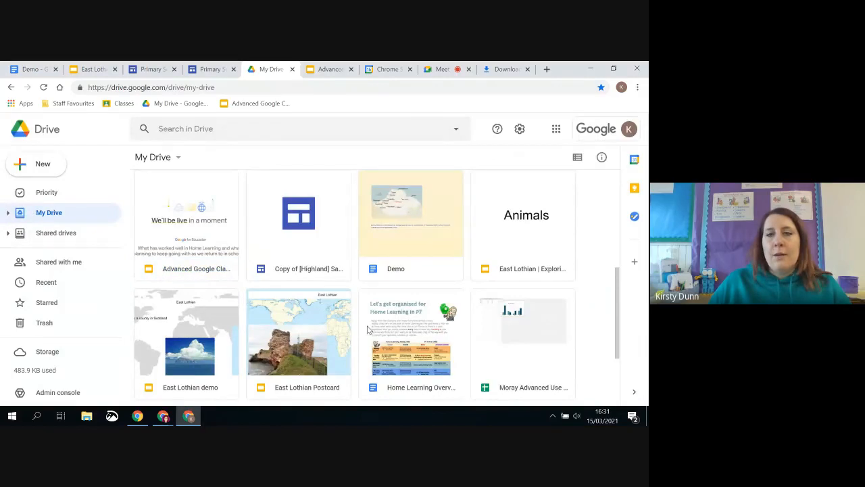
{"action": "double_click", "coordinate": [399, 330]}
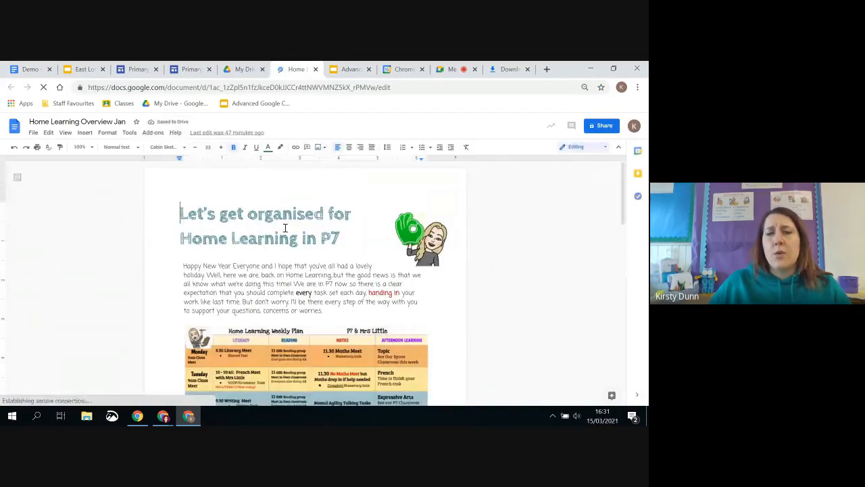
{"action": "scroll", "coordinate": [315, 296], "scroll_direction": "down", "scroll_amount": 3}
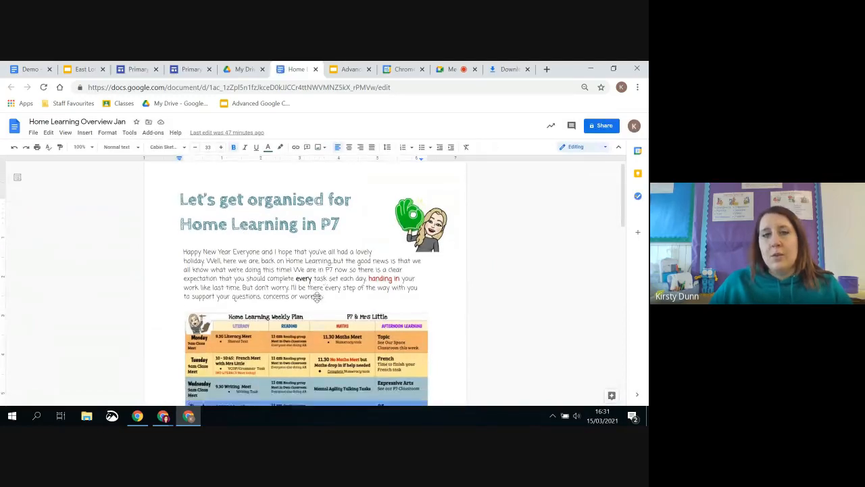
{"action": "scroll", "coordinate": [317, 298], "scroll_direction": "up", "scroll_amount": 3}
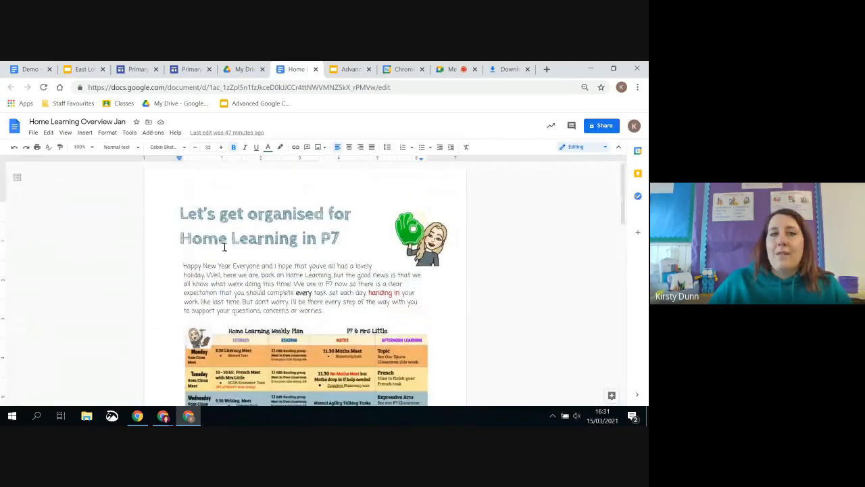
Create a Polish translated copy of the Home Learning Overview Jan document and look through it.
{"action": "left_click", "coordinate": [32, 132]}
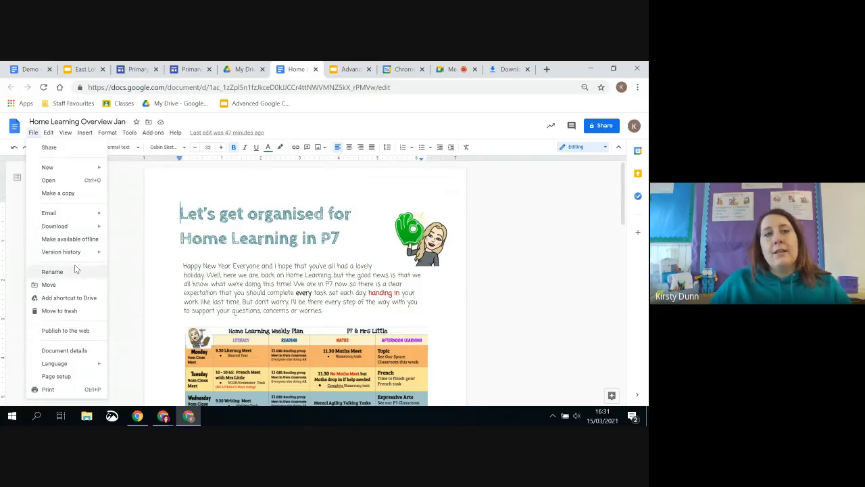
{"action": "left_click", "coordinate": [129, 133]}
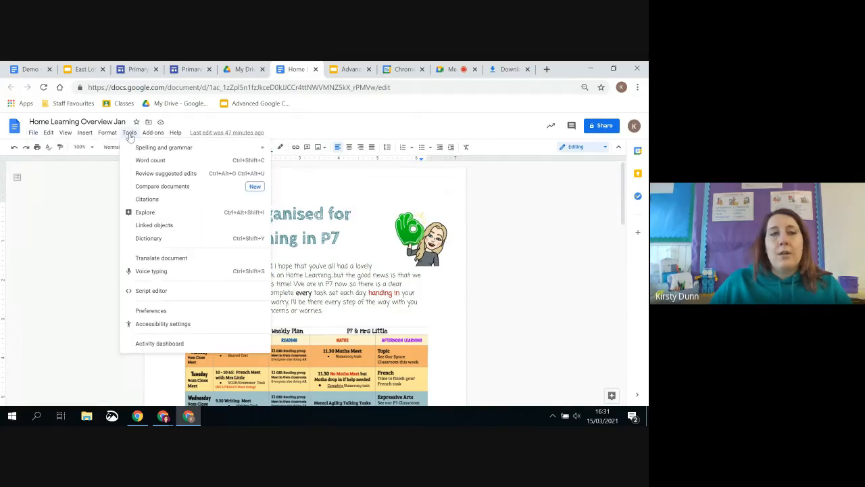
{"action": "left_click", "coordinate": [161, 257]}
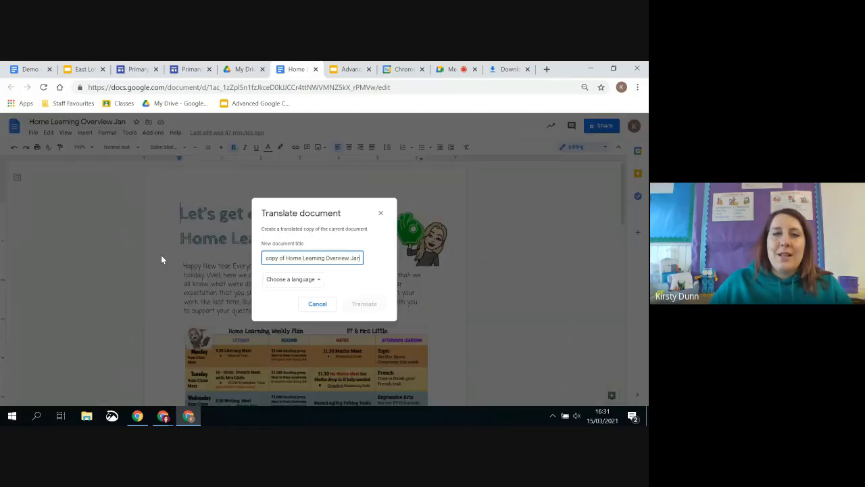
{"action": "left_click", "coordinate": [314, 283]}
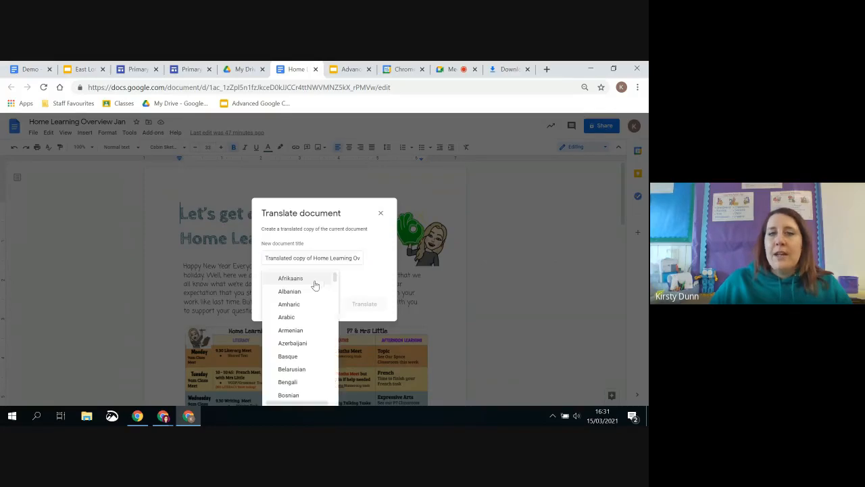
{"action": "scroll", "coordinate": [294, 327], "scroll_direction": "down", "scroll_amount": 3}
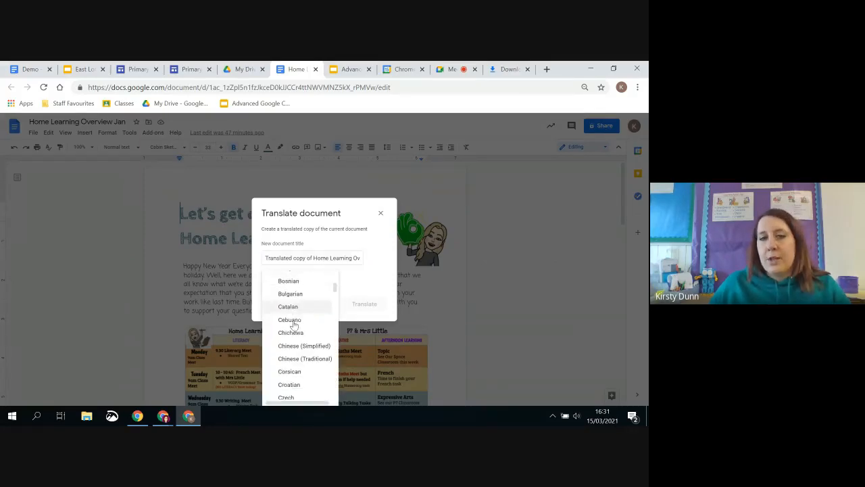
{"action": "scroll", "coordinate": [294, 327], "scroll_direction": "down", "scroll_amount": 5}
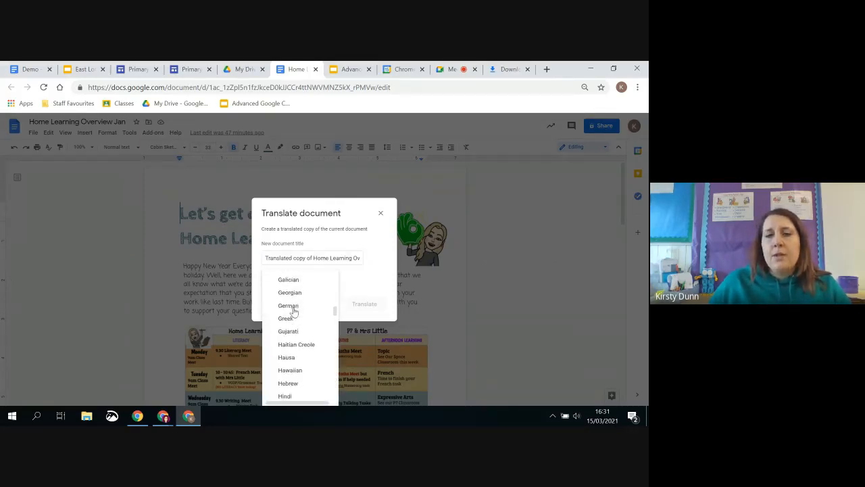
{"action": "scroll", "coordinate": [294, 311], "scroll_direction": "down", "scroll_amount": 7}
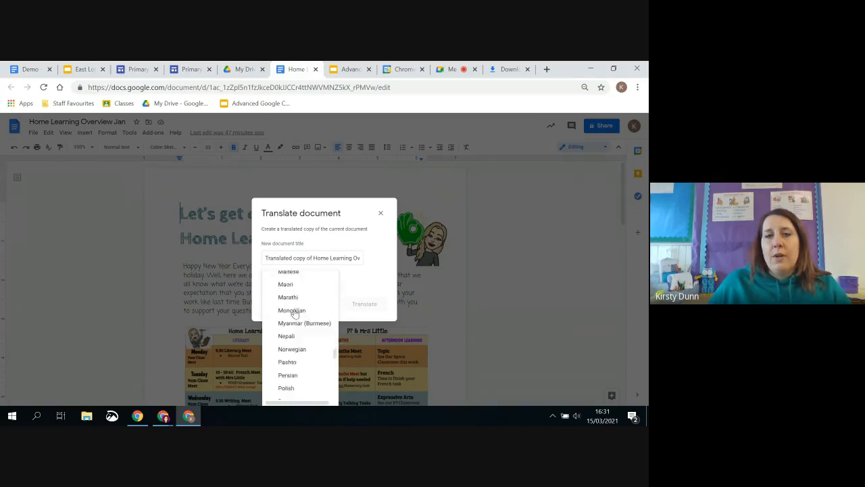
{"action": "left_click", "coordinate": [287, 286]}
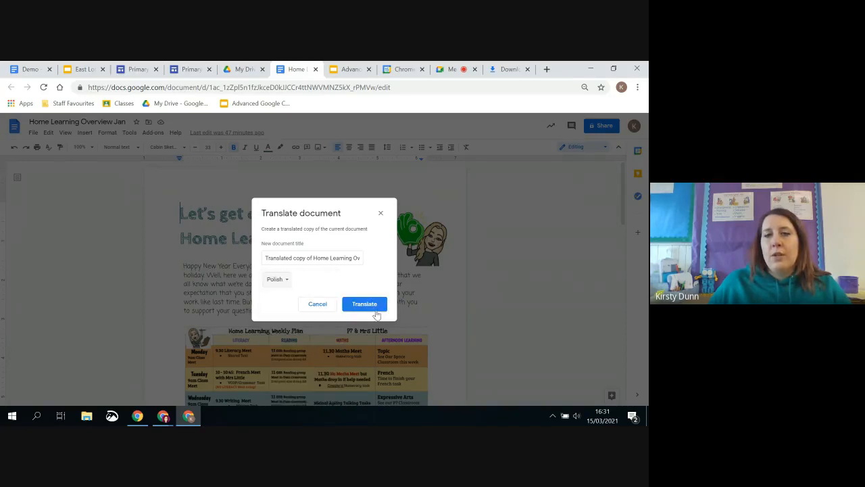
{"action": "left_click", "coordinate": [365, 304]}
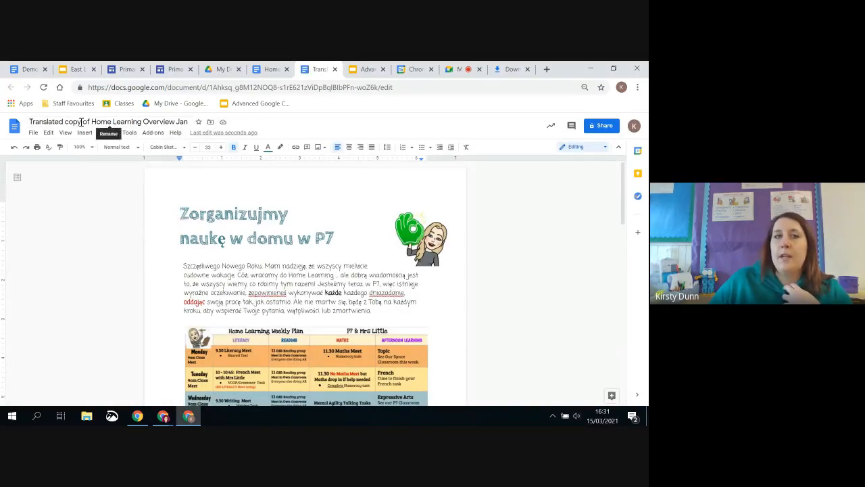
{"action": "scroll", "coordinate": [240, 221], "scroll_direction": "down", "scroll_amount": 4}
{"action": "scroll", "coordinate": [240, 221], "scroll_direction": "down", "scroll_amount": 10}
{"action": "scroll", "coordinate": [243, 222], "scroll_direction": "down", "scroll_amount": 6}
{"action": "scroll", "coordinate": [242, 223], "scroll_direction": "up", "scroll_amount": 20}
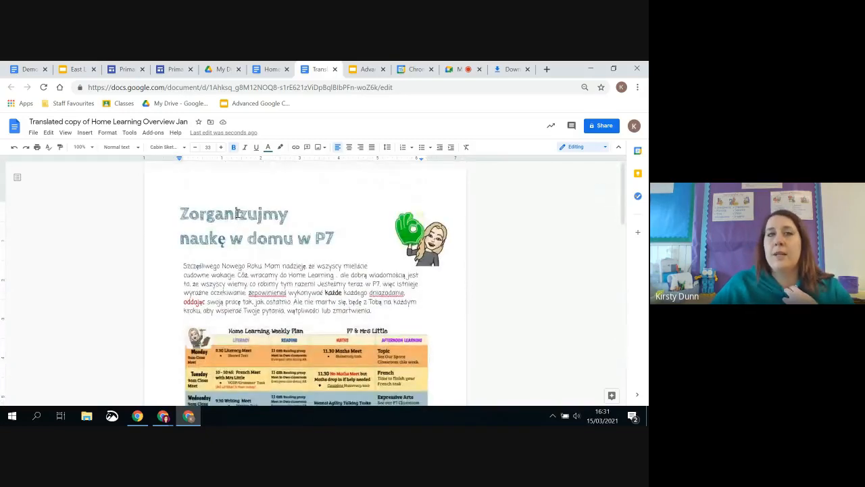
Return to the Demo document and create a translated copy of it in Bosnian.
{"action": "left_click", "coordinate": [28, 71]}
{"action": "key", "text": "Return"}
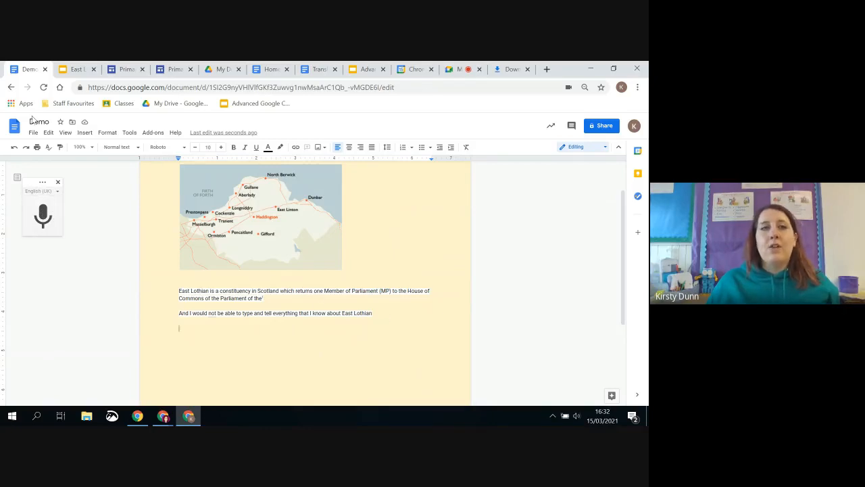
{"action": "left_click", "coordinate": [107, 134]}
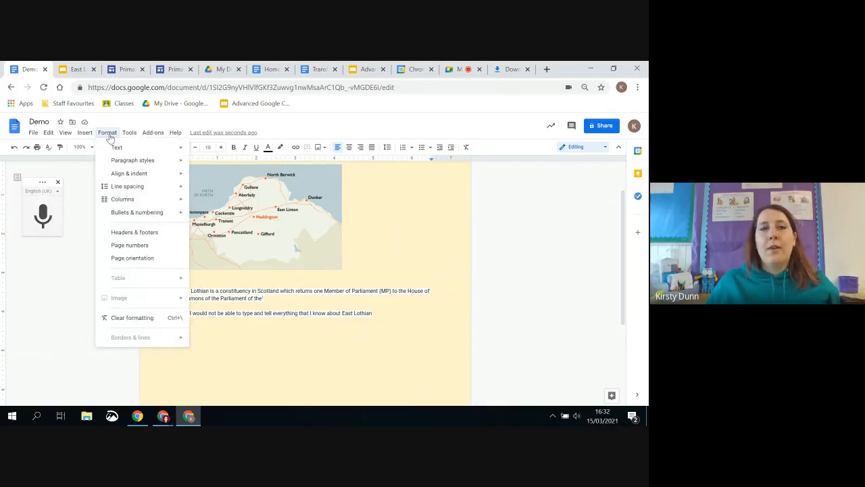
{"action": "mouse_move", "coordinate": [129, 132]}
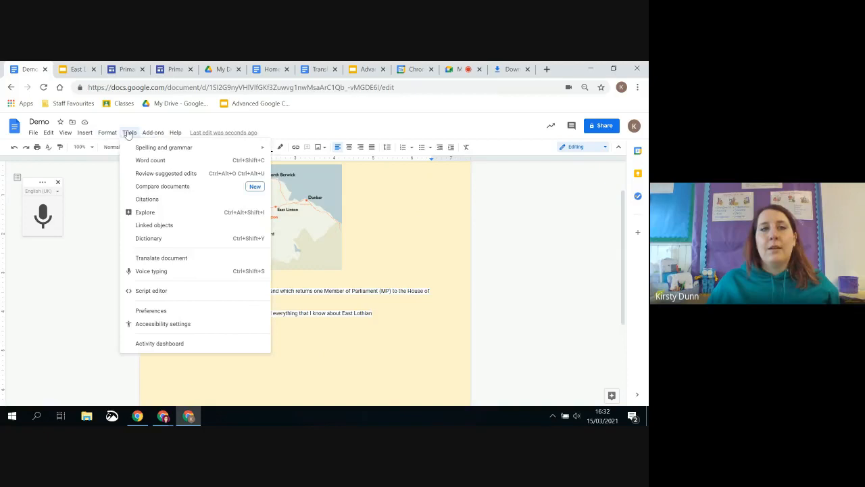
{"action": "left_click", "coordinate": [154, 258]}
{"action": "left_click", "coordinate": [315, 281]}
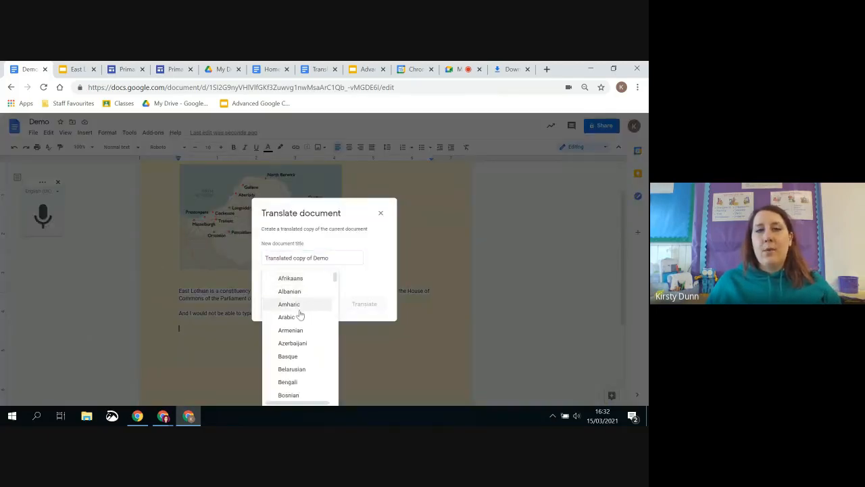
{"action": "scroll", "coordinate": [310, 367], "scroll_direction": "down", "scroll_amount": 1}
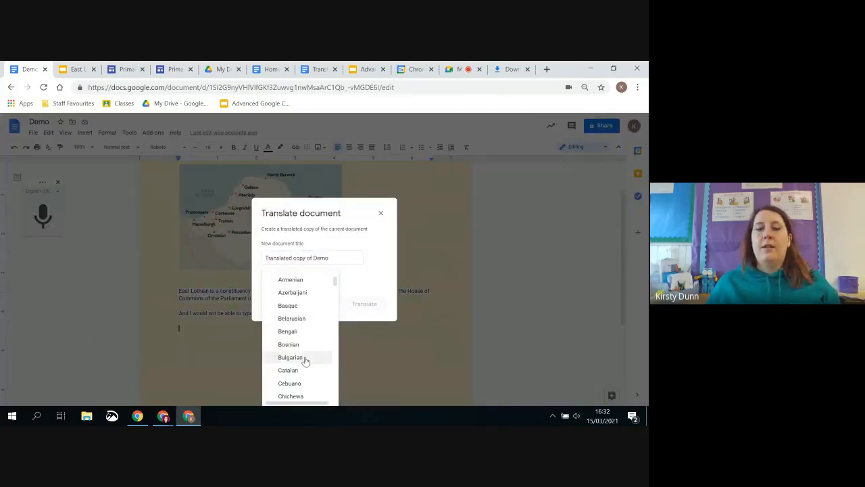
{"action": "left_click", "coordinate": [303, 344]}
{"action": "left_click", "coordinate": [369, 309]}
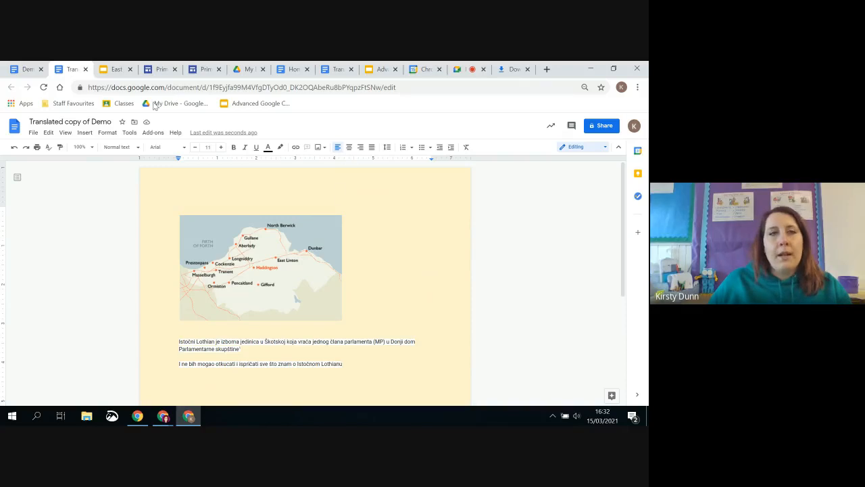
In the original Demo document, comment on the Member of Parliament text, mentioning a colleague by e-mail and assigning the comment to them.
{"action": "left_click", "coordinate": [25, 69]}
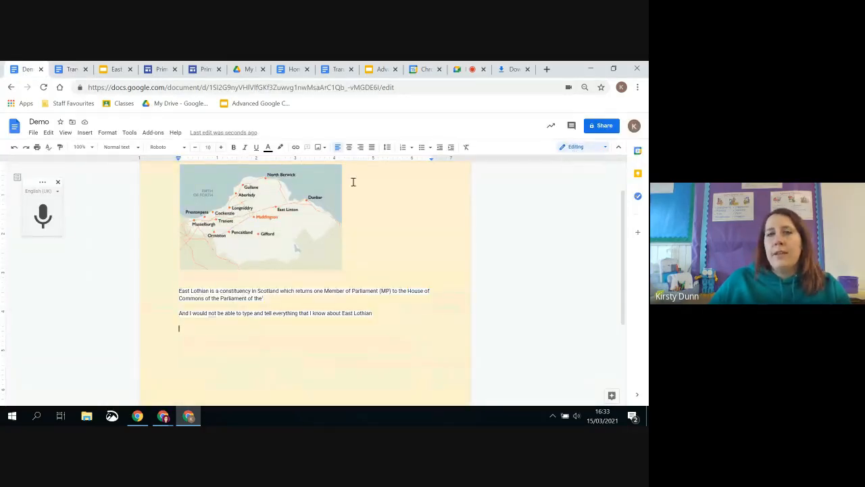
{"action": "left_click_drag", "start_coordinate": [439, 289], "coordinate": [266, 286]}
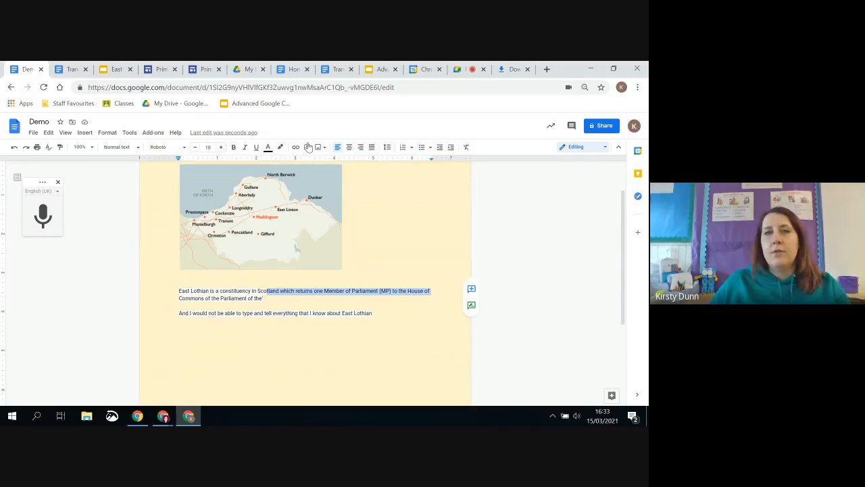
{"action": "left_click", "coordinate": [471, 288]}
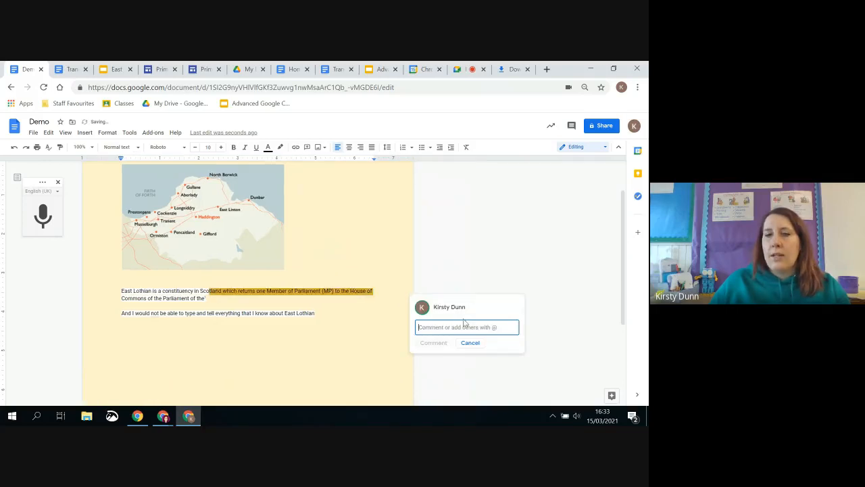
{"action": "type", "text": "@"}
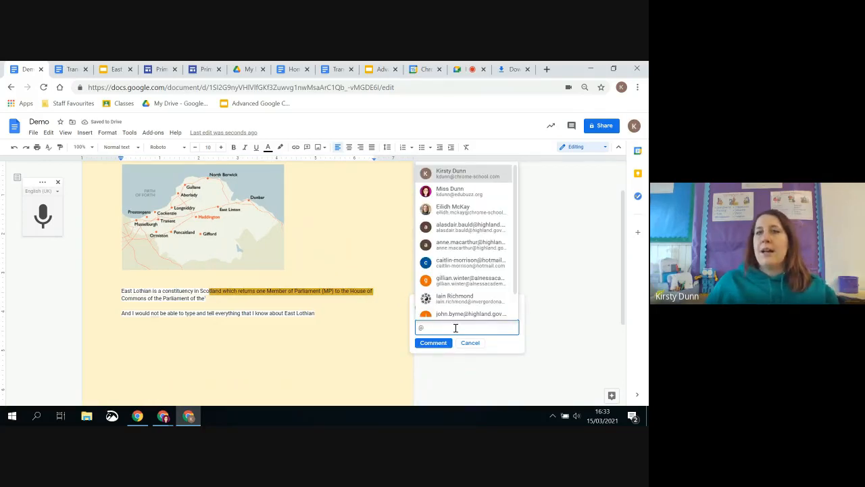
{"action": "left_click", "coordinate": [460, 192]}
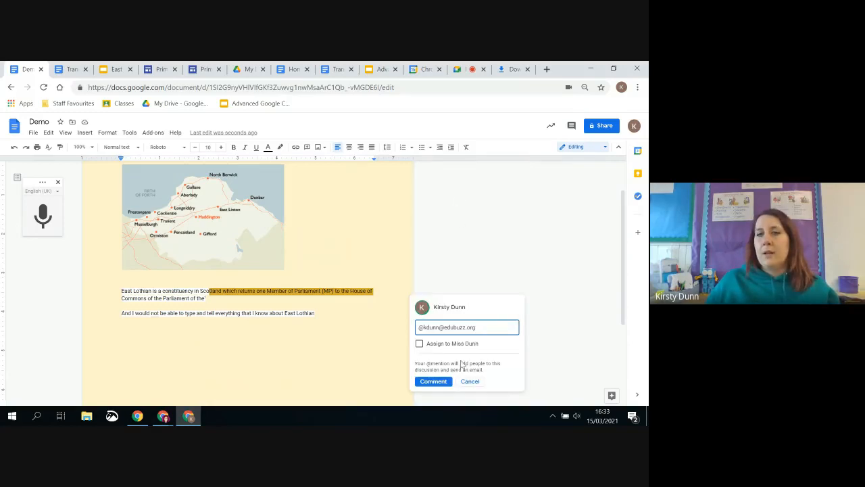
{"action": "left_click", "coordinate": [420, 345]}
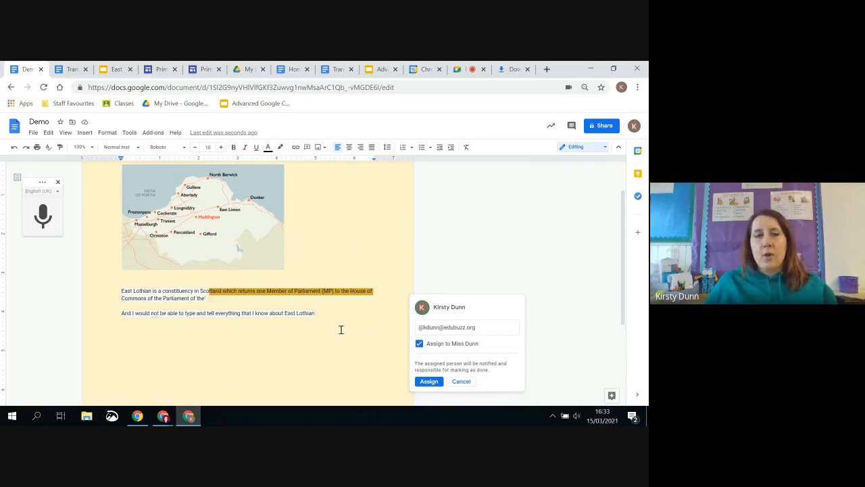
{"action": "left_click", "coordinate": [427, 381]}
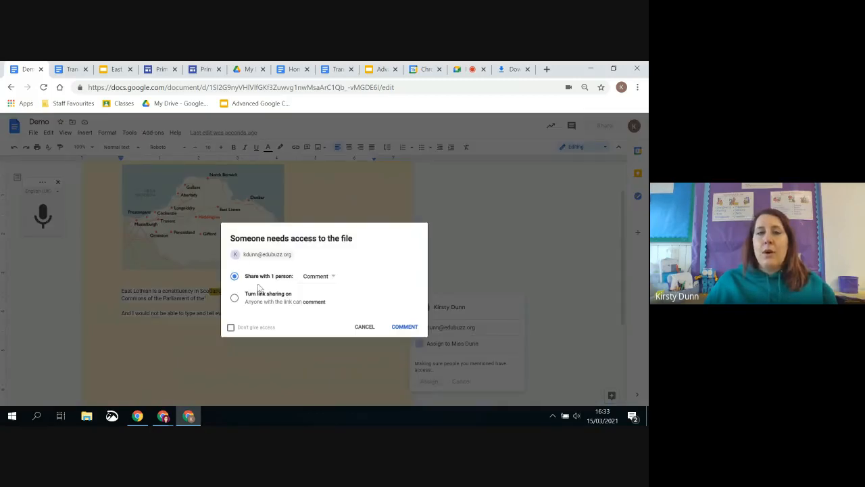
Share the document with the assigned person with Edit access and approve sharing outside the organization.
{"action": "left_click", "coordinate": [331, 282]}
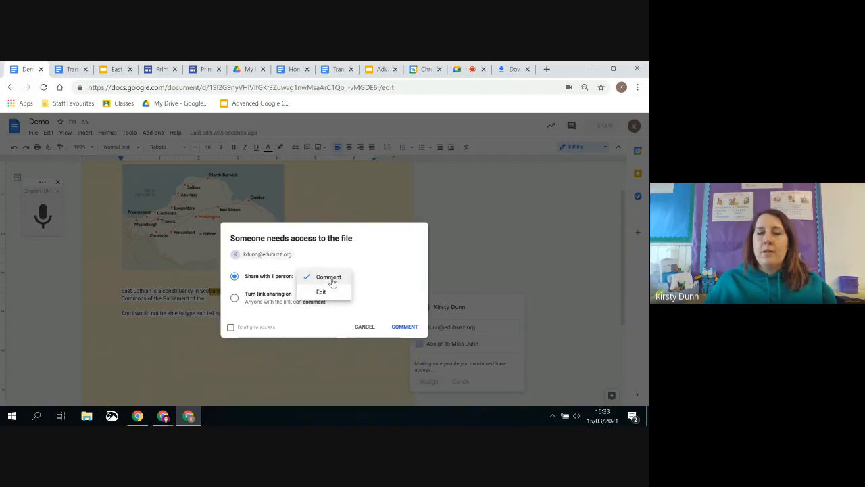
{"action": "left_click", "coordinate": [321, 292]}
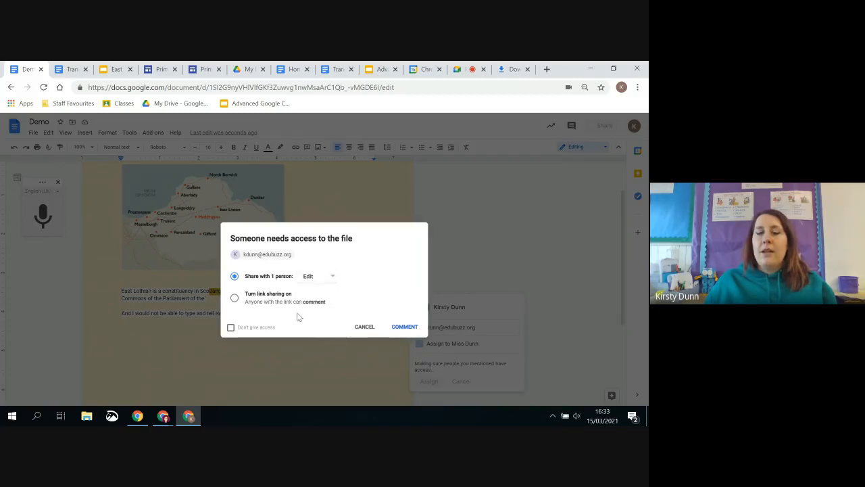
{"action": "left_click", "coordinate": [406, 328]}
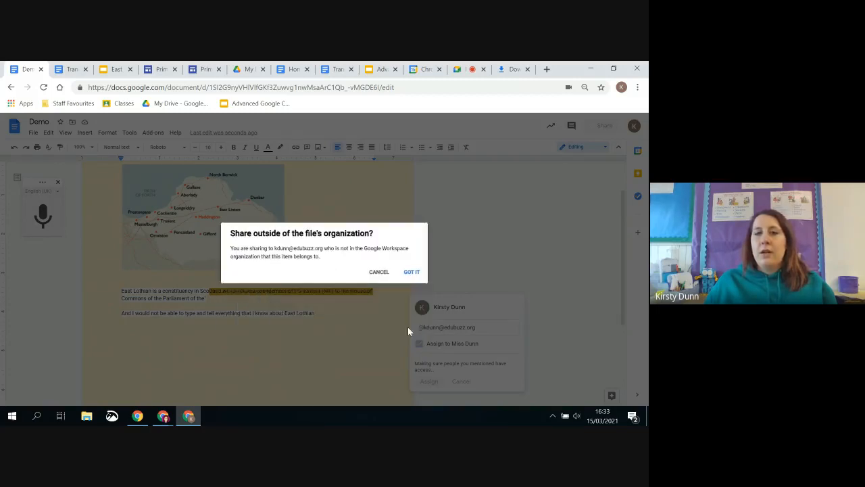
{"action": "left_click", "coordinate": [407, 273]}
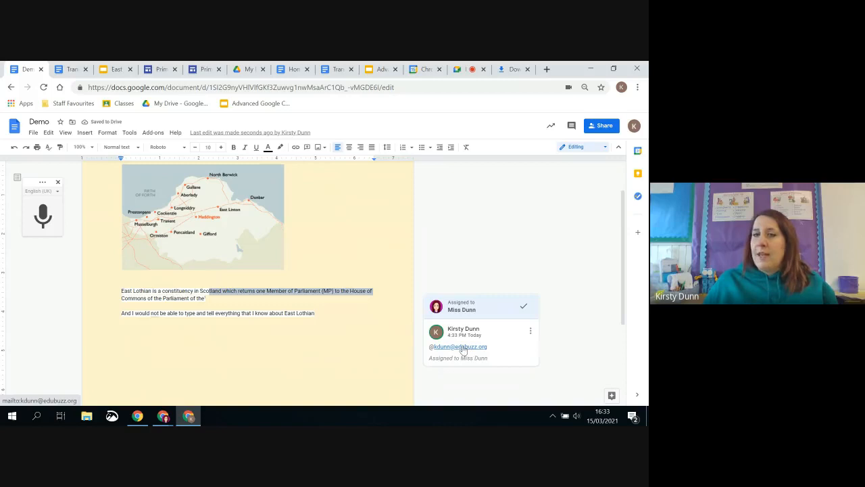
Switch the document to Suggesting mode and suggest replacing "East Lothian" at the end of the dictated sentence with "east lothain".
{"action": "left_click", "coordinate": [590, 147]}
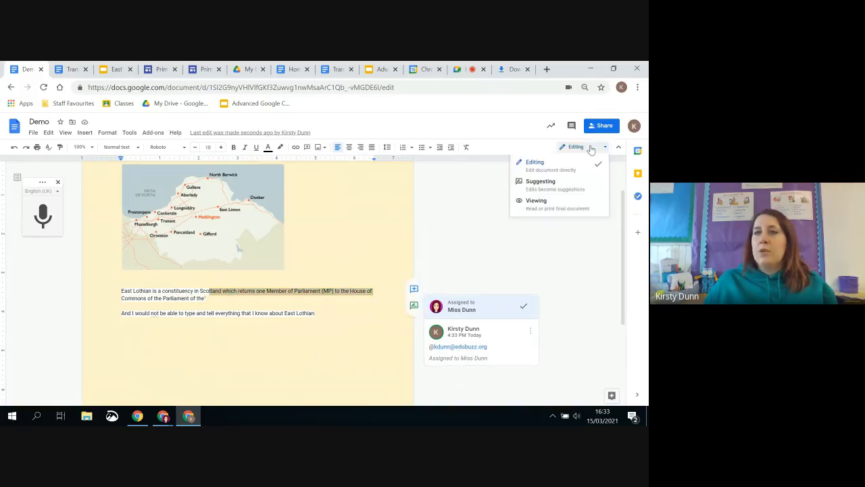
{"action": "left_click", "coordinate": [526, 190]}
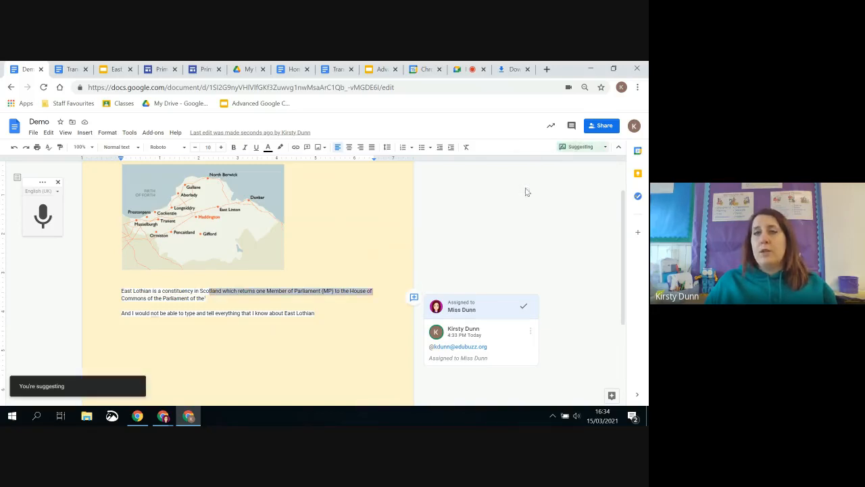
{"action": "left_click", "coordinate": [323, 312]}
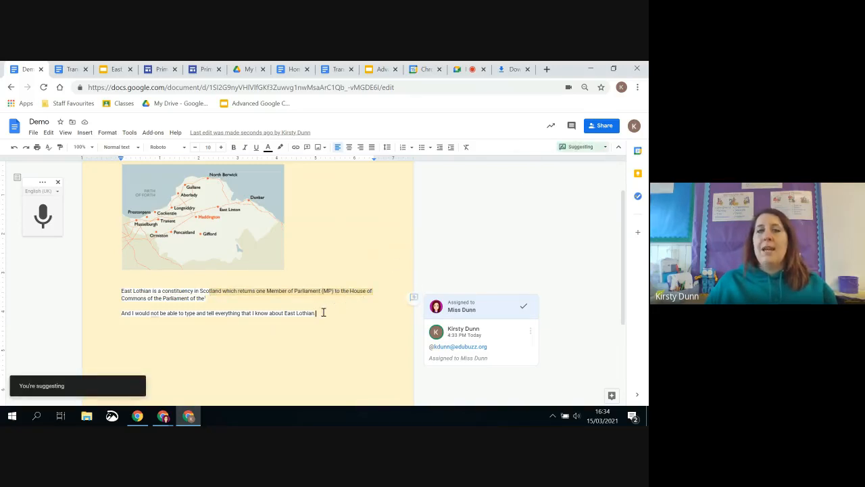
{"action": "left_click_drag", "start_coordinate": [316, 313], "coordinate": [285, 312]}
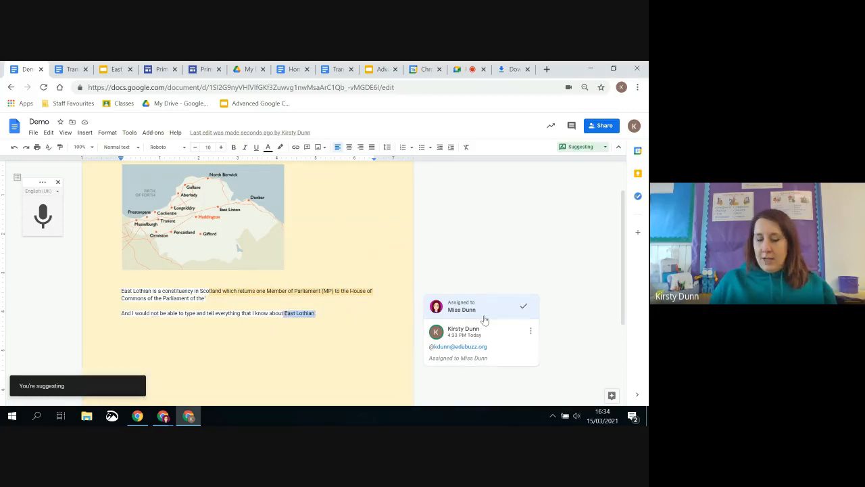
{"action": "key", "text": "BackSpace"}
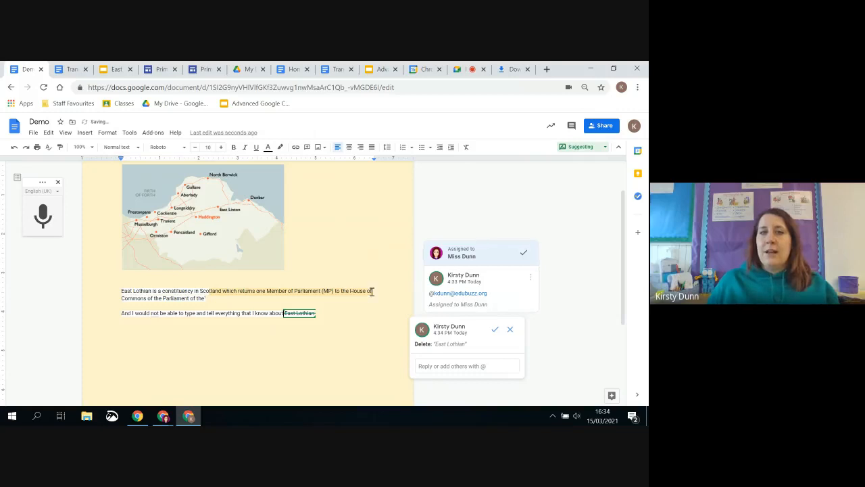
{"action": "type", "text": "ca"}
{"action": "type", "text": "st lothain"}
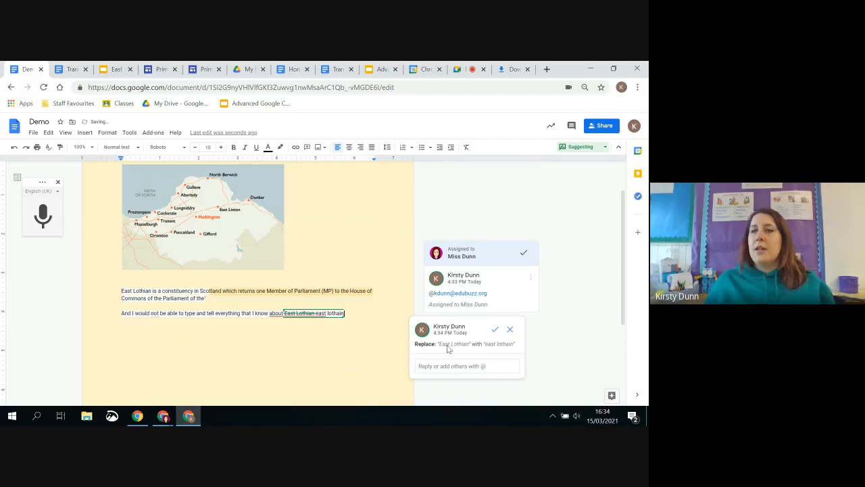
Accept the suggested "east lothain" replacement and reject the remaining added-space suggestion.
{"action": "left_click", "coordinate": [494, 331]}
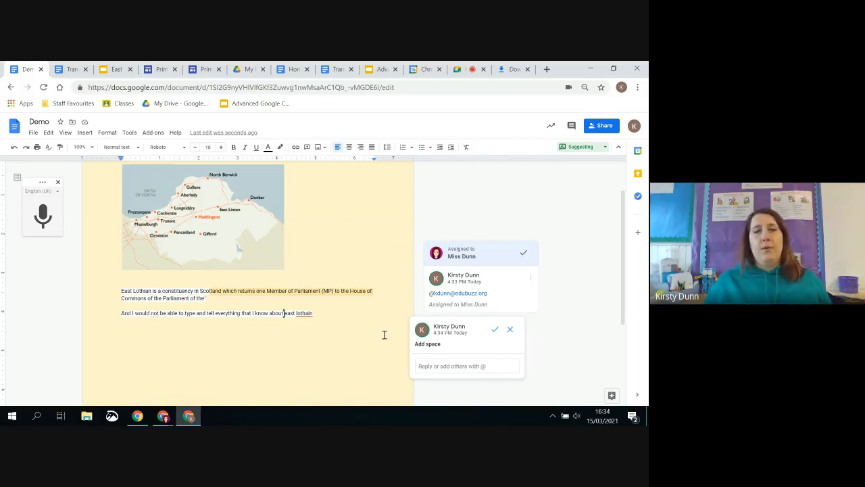
{"action": "left_click", "coordinate": [507, 330]}
{"action": "left_click", "coordinate": [526, 305]}
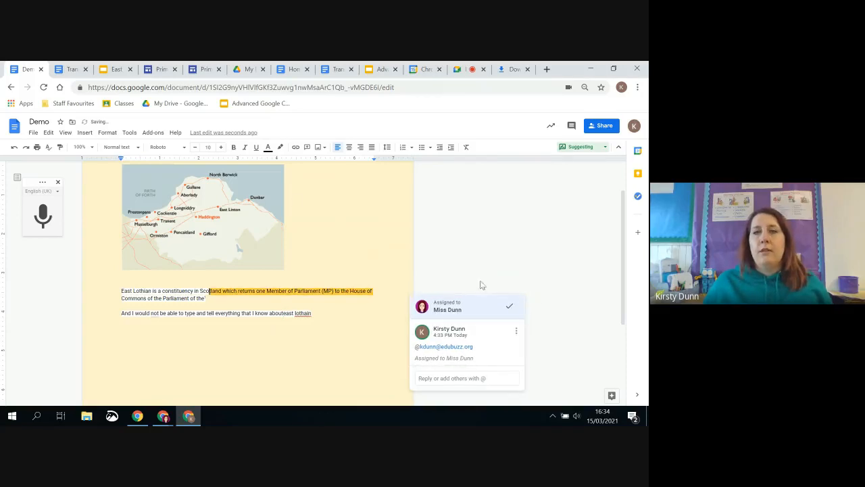
Mark the assigned comment as done and open the Demo document's version history.
{"action": "left_click", "coordinate": [507, 308]}
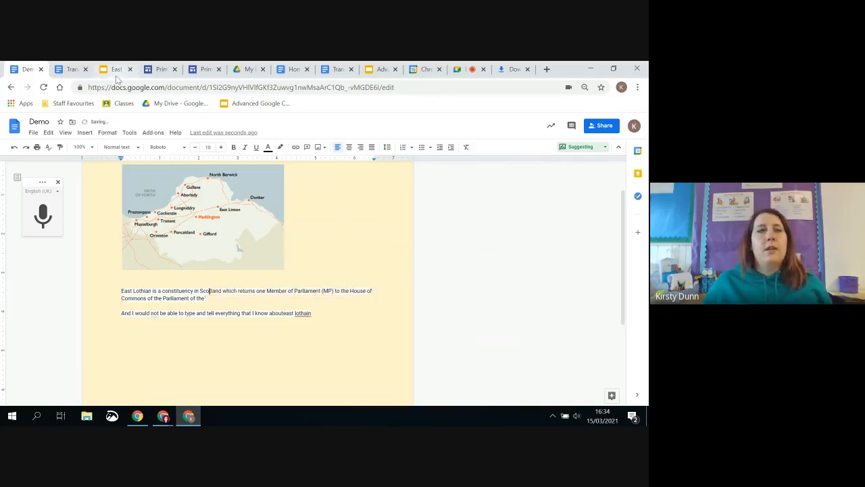
{"action": "left_click", "coordinate": [33, 132]}
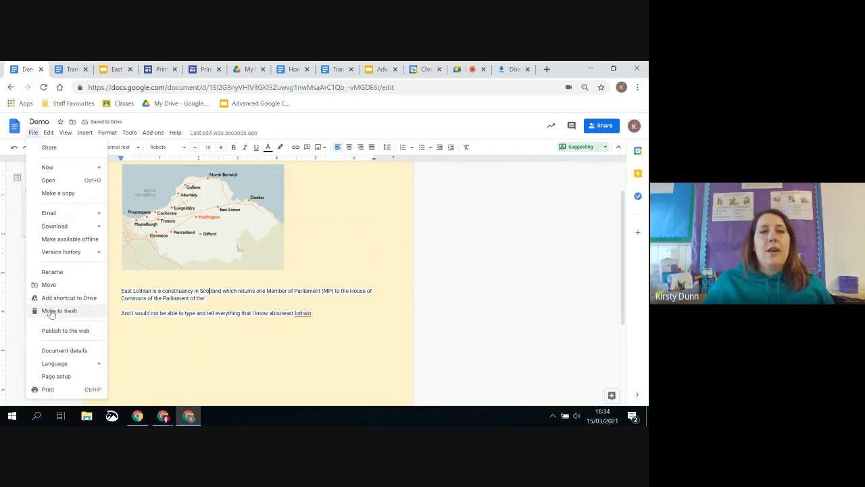
{"action": "mouse_move", "coordinate": [61, 260]}
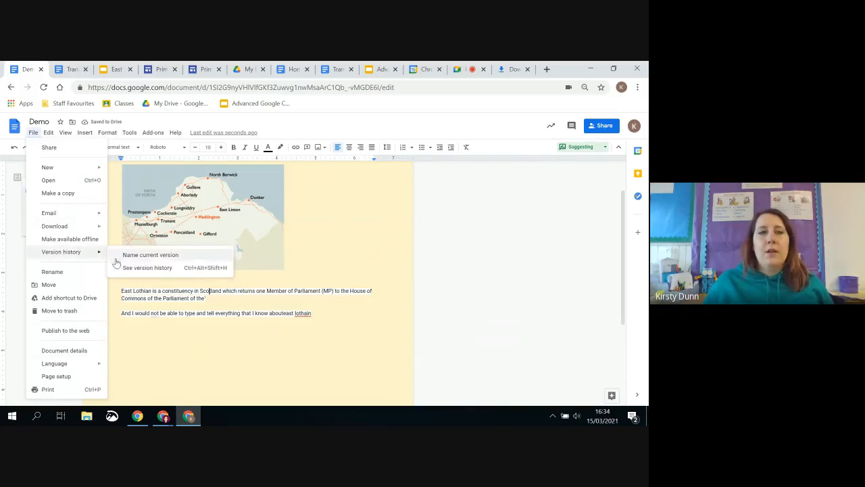
{"action": "left_click", "coordinate": [158, 269]}
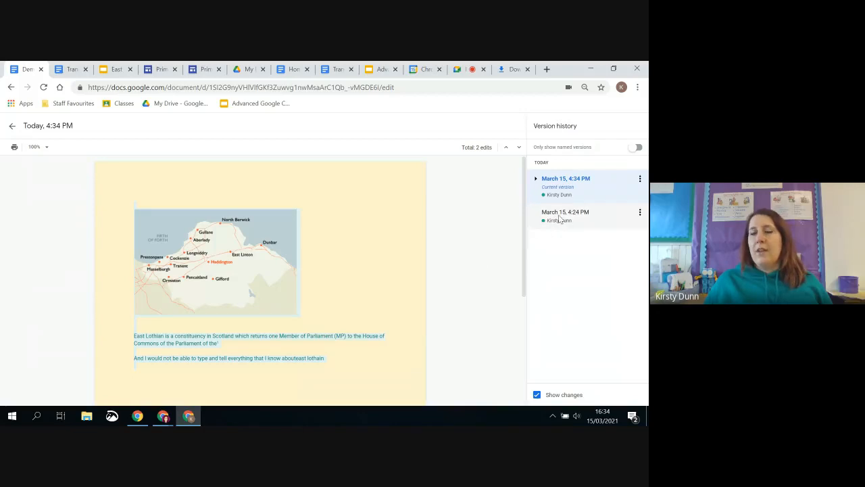
Expand the current version's detailed history, preview the 4:30 PM and 4:29 PM versions, and return to the document.
{"action": "left_click", "coordinate": [535, 180]}
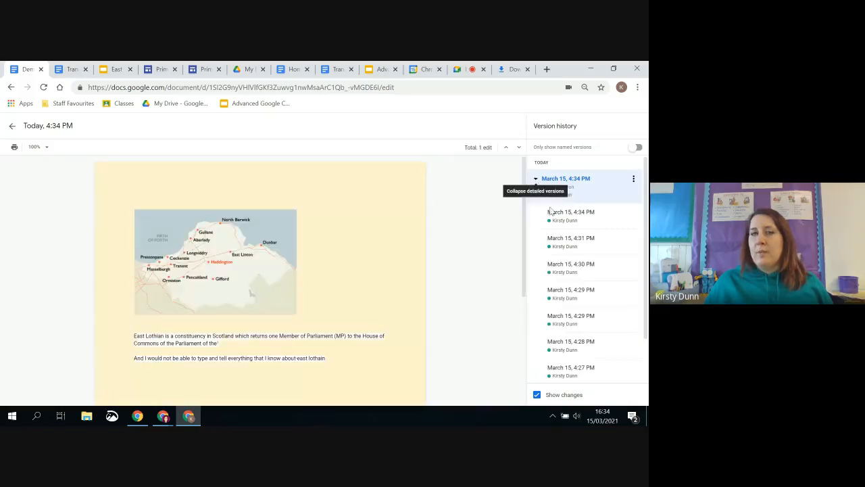
{"action": "left_click", "coordinate": [556, 268]}
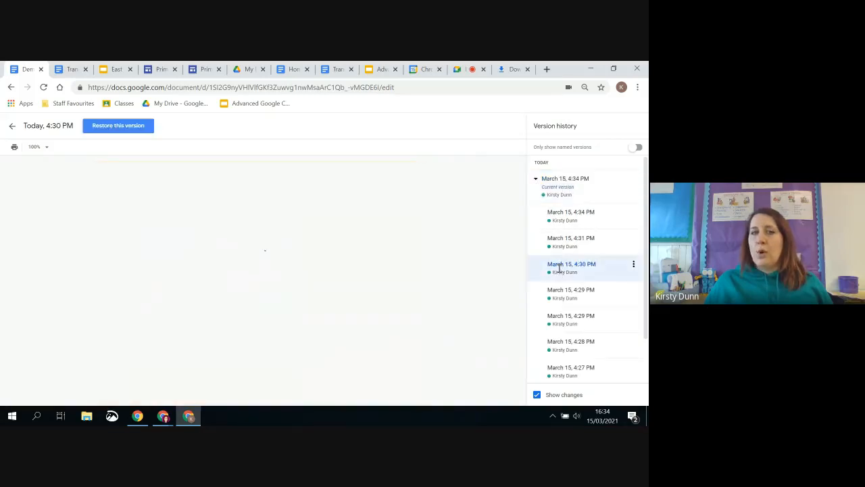
{"action": "left_click", "coordinate": [564, 317]}
{"action": "left_click", "coordinate": [566, 292]}
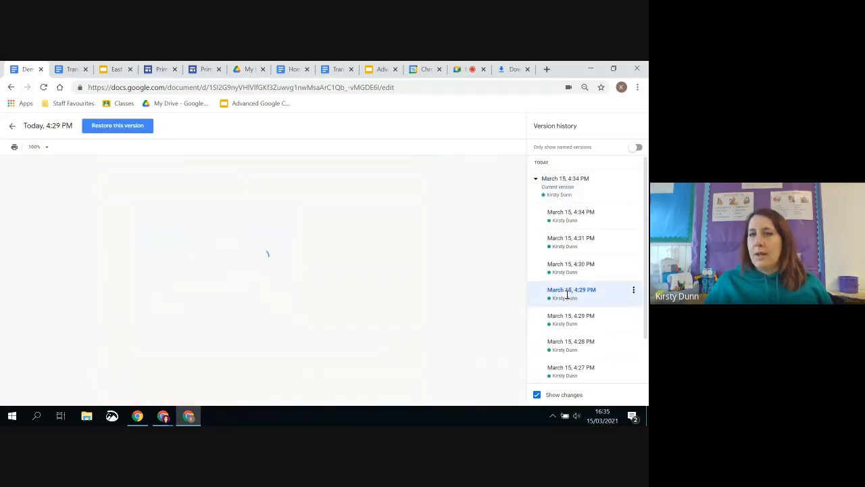
{"action": "left_click", "coordinate": [535, 180]}
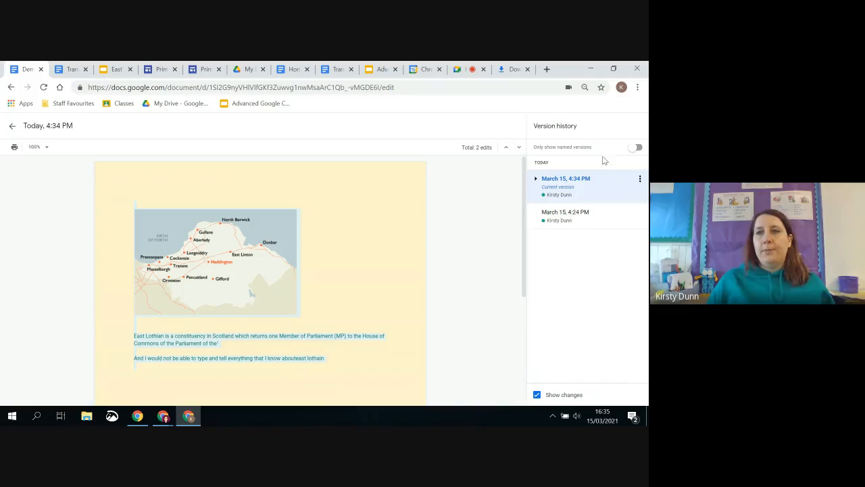
{"action": "left_click", "coordinate": [10, 128]}
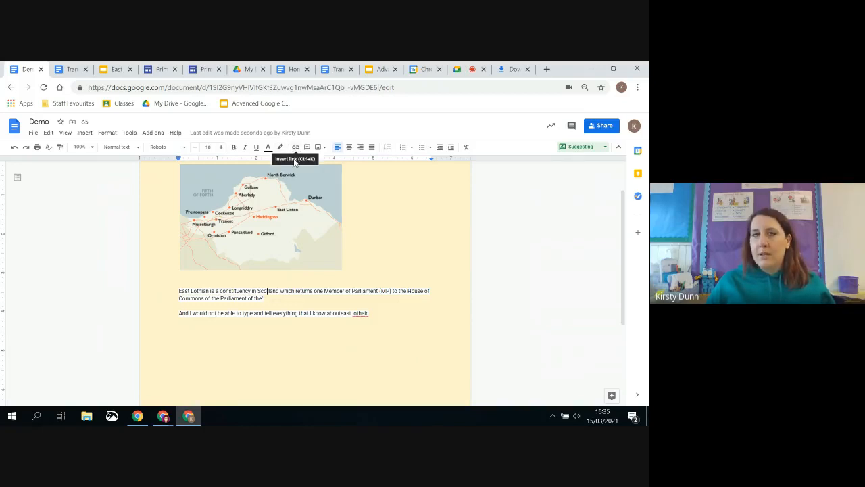
Highlight the "edit" ending of the Demo document's web address, and select the whole address.
{"action": "left_click", "coordinate": [383, 88]}
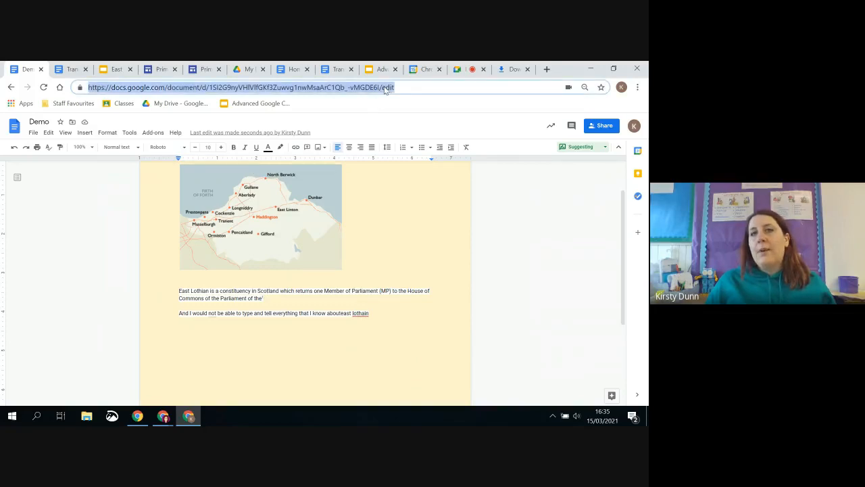
{"action": "left_click", "coordinate": [399, 87]}
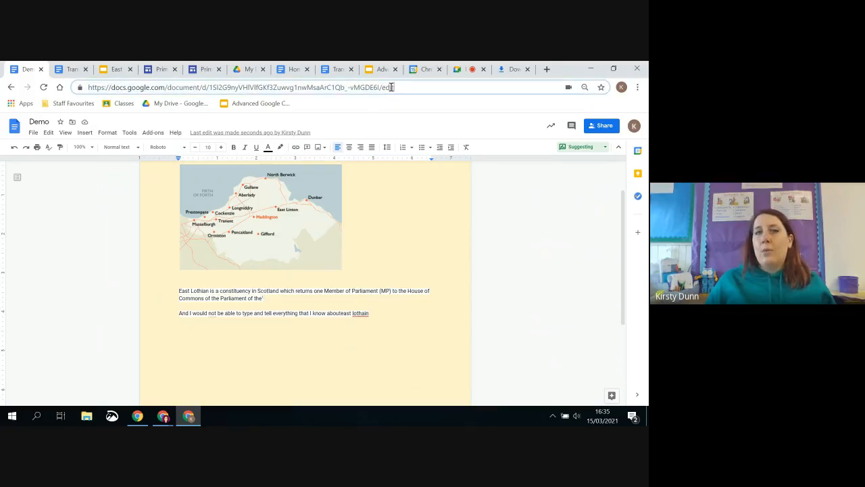
{"action": "key", "text": "shift+Left"}
{"action": "key", "text": "shift+Left"}
{"action": "key", "text": "shift+Left"}
{"action": "key", "text": "shift+Left"}
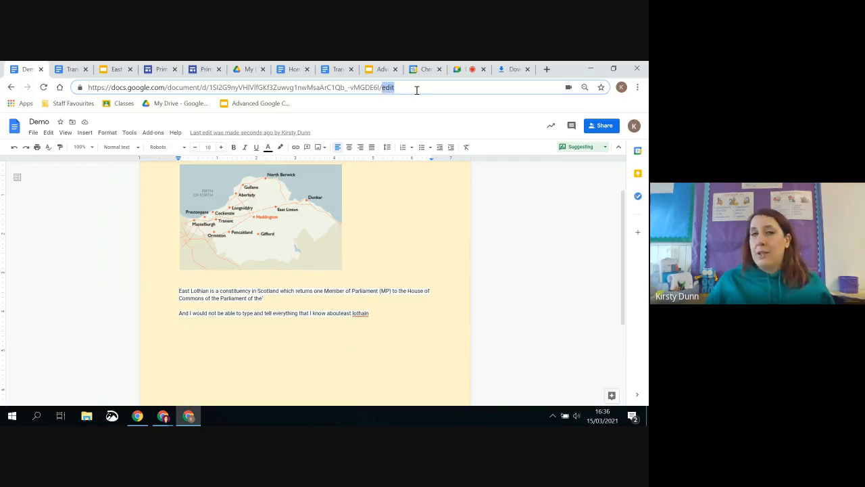
{"action": "left_click_drag", "start_coordinate": [400, 87], "coordinate": [97, 87]}
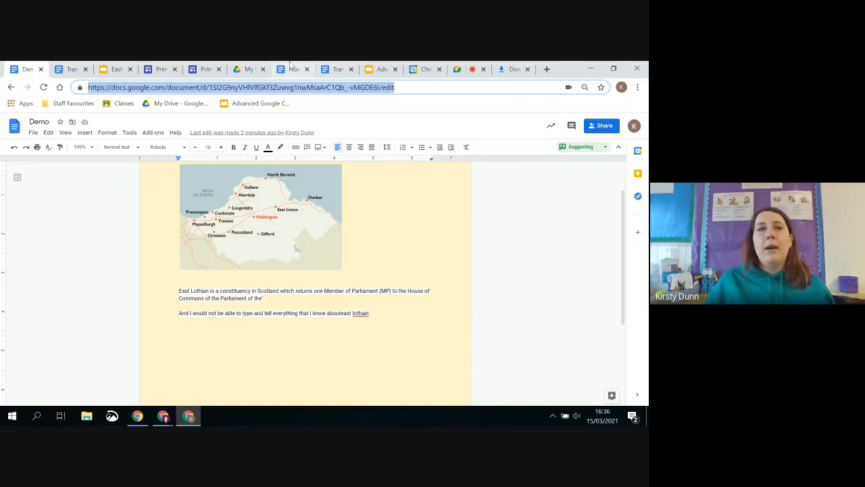
Close the Demo document, the East Lothian slides, the Home Learning Overview Jan document and both translated copies.
{"action": "left_click", "coordinate": [86, 69]}
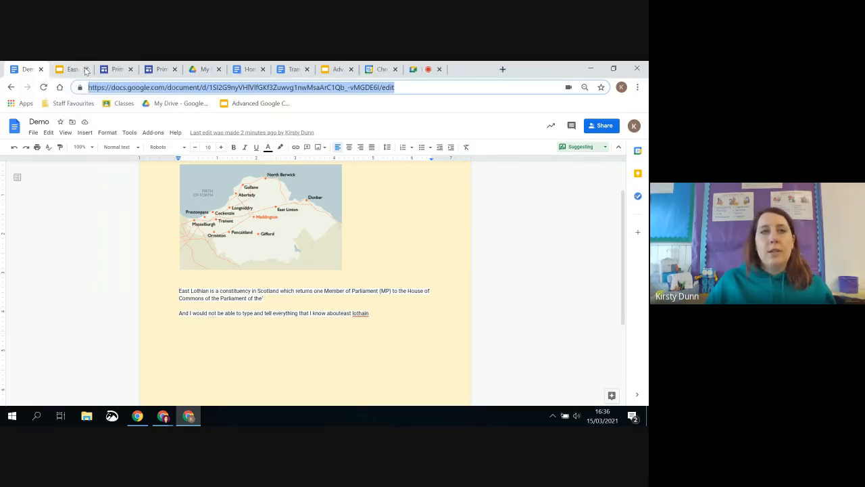
{"action": "left_click", "coordinate": [41, 69]}
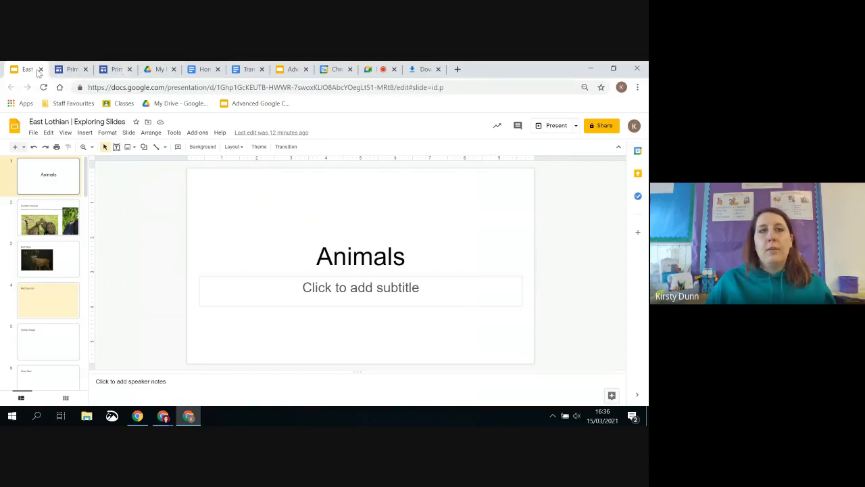
{"action": "left_click", "coordinate": [40, 69]}
{"action": "left_click", "coordinate": [161, 70]}
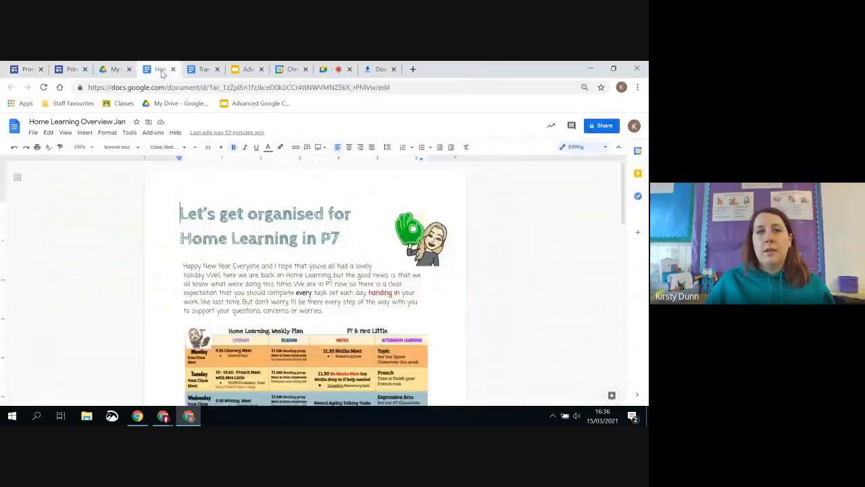
{"action": "left_click", "coordinate": [173, 69]}
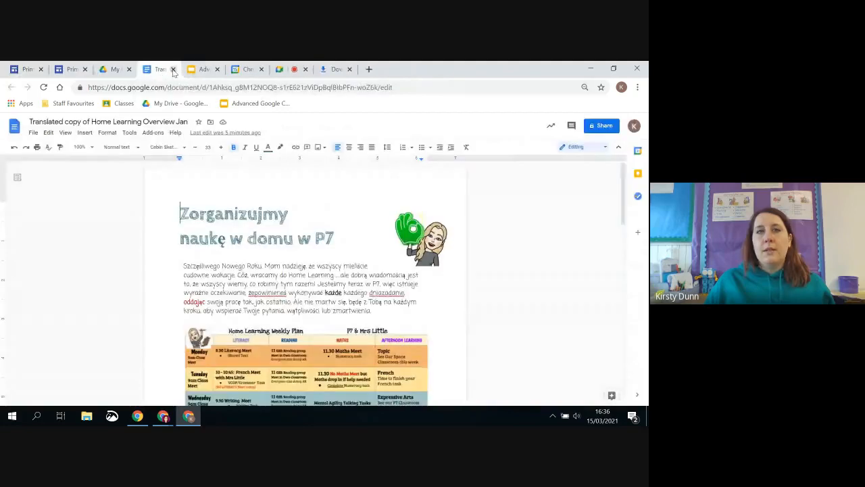
{"action": "left_click", "coordinate": [173, 69]}
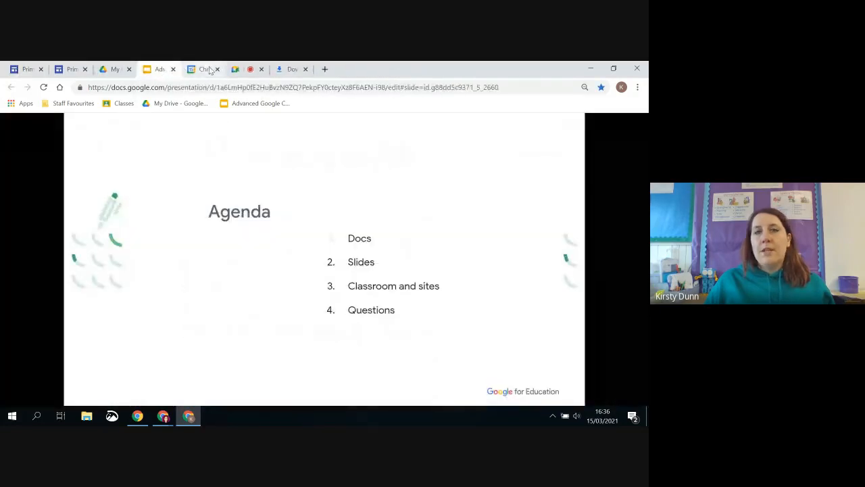
Switch to Google Calendar and create an Appointment slots entry titled "Demo ELC".
{"action": "left_click", "coordinate": [205, 69]}
{"action": "left_click", "coordinate": [488, 142]}
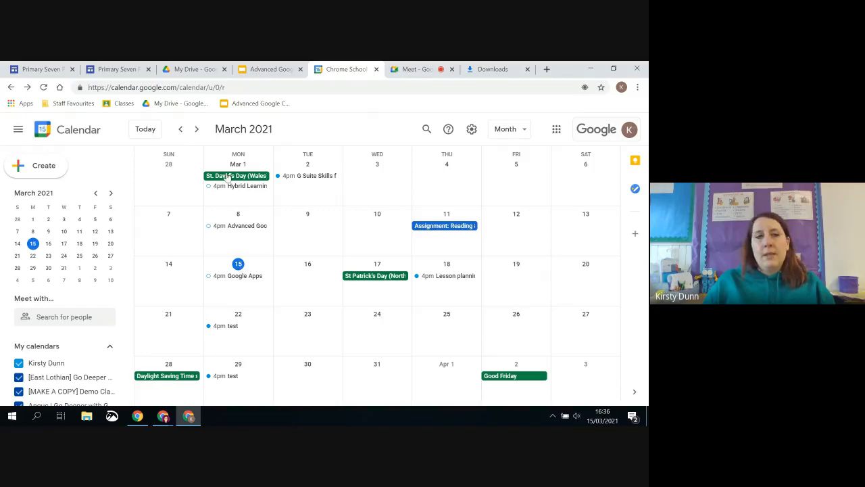
{"action": "left_click", "coordinate": [43, 169]}
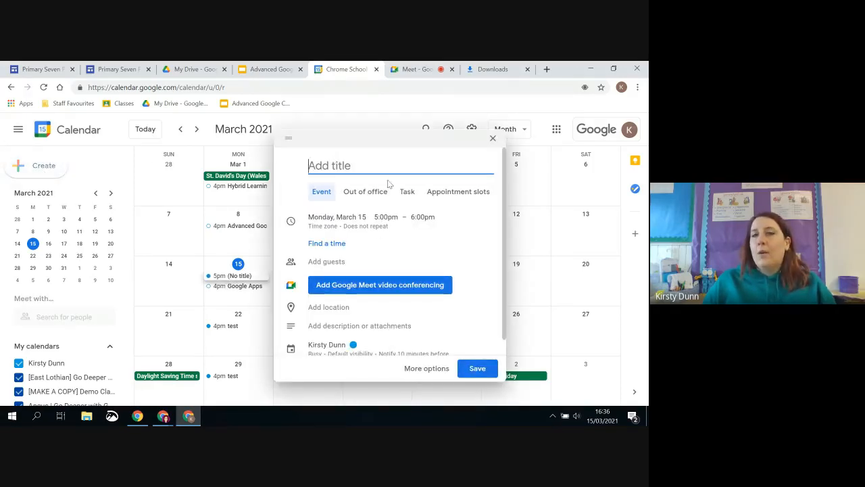
{"action": "left_click", "coordinate": [449, 192]}
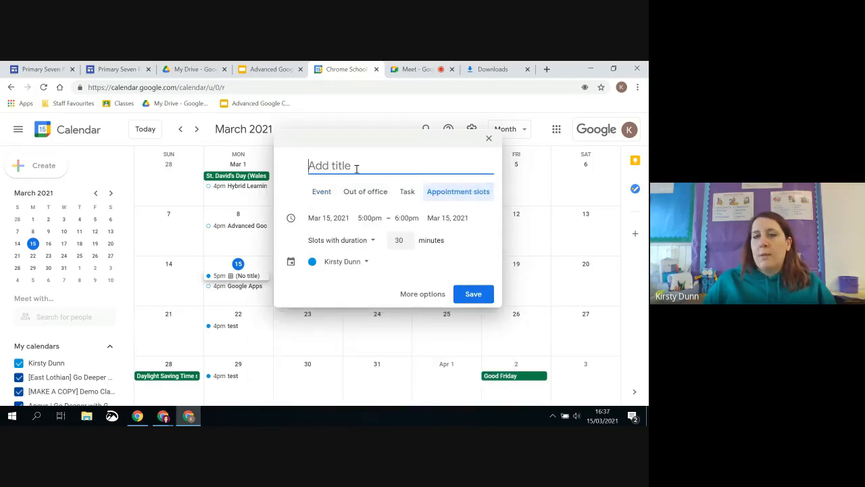
{"action": "type", "text": "Demo"}
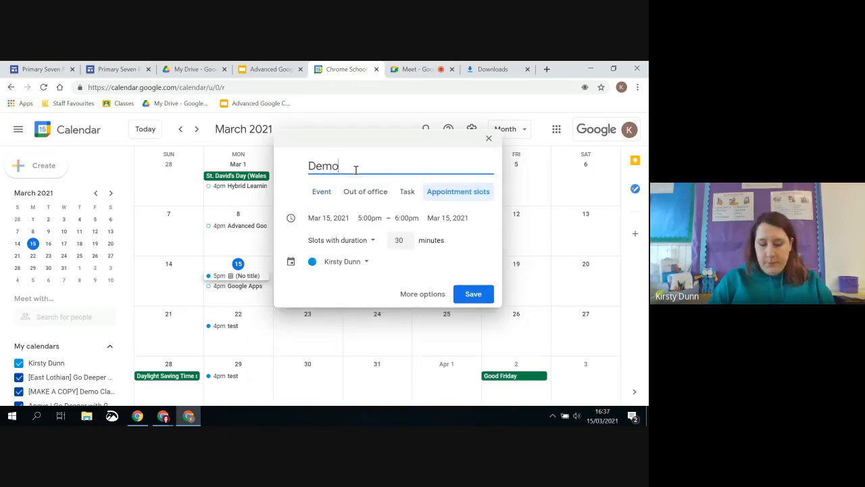
{"action": "type", "text": " ELC"}
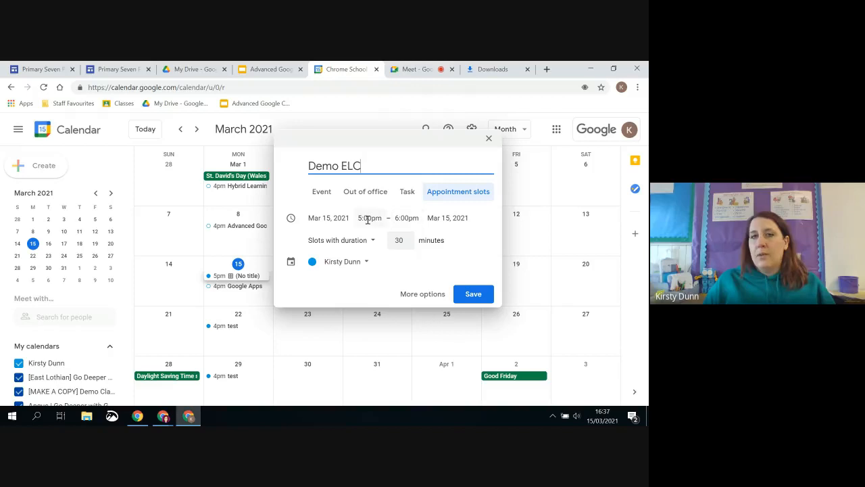
Schedule the Demo ELC appointment slots for Mar 16, 2021, from 1:30pm to 3:30pm.
{"action": "left_click", "coordinate": [336, 217]}
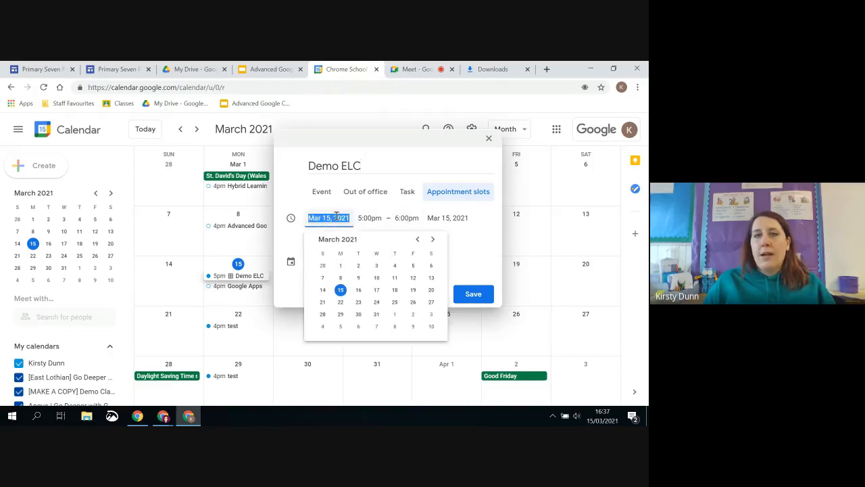
{"action": "left_click", "coordinate": [358, 290]}
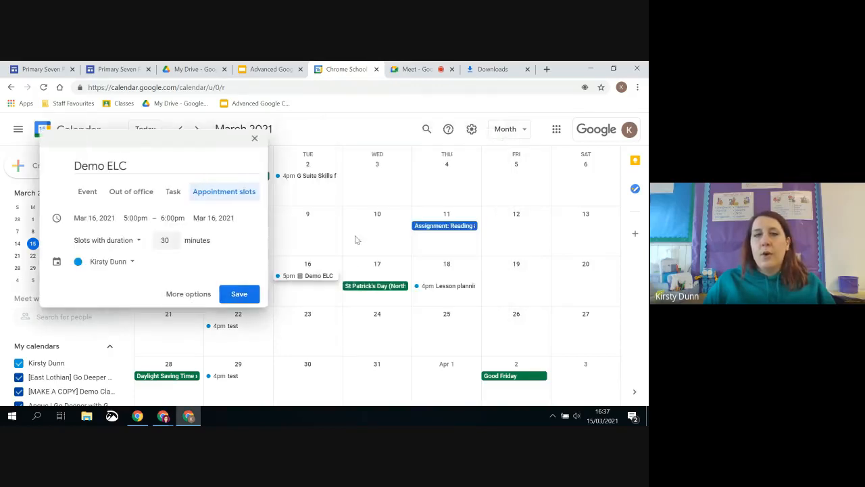
{"action": "left_click", "coordinate": [136, 217]}
{"action": "scroll", "coordinate": [183, 279], "scroll_direction": "up", "scroll_amount": 2}
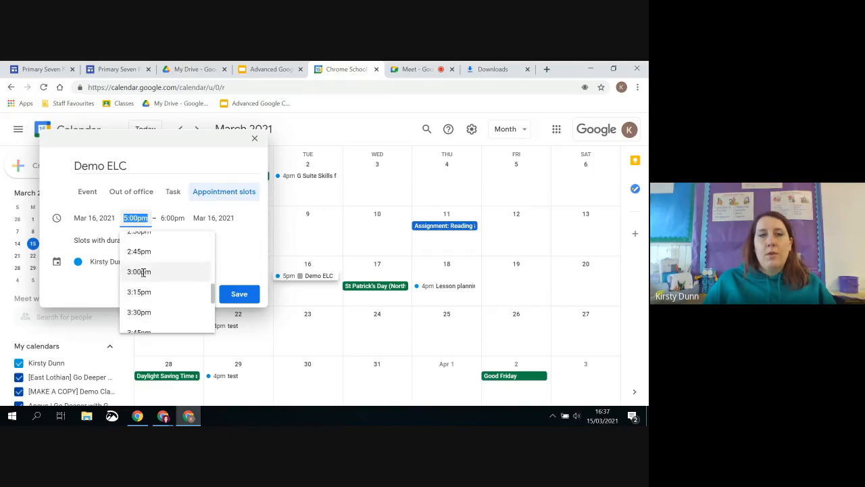
{"action": "scroll", "coordinate": [158, 277], "scroll_direction": "up", "scroll_amount": 3}
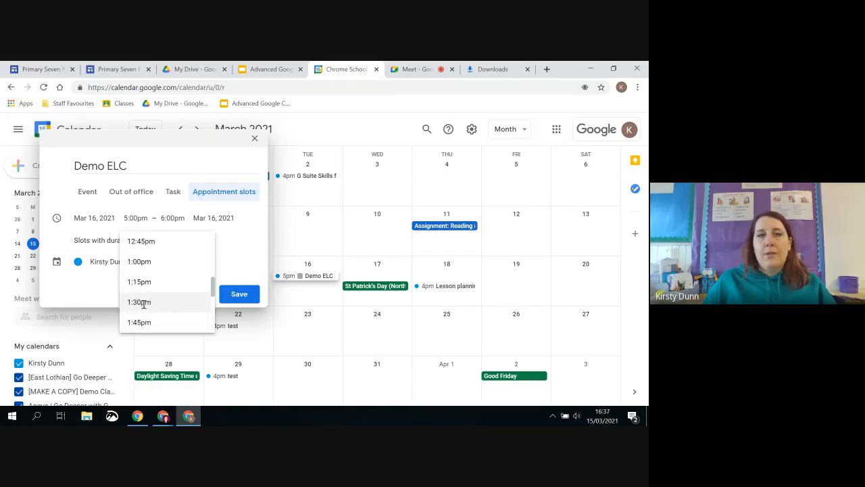
{"action": "left_click", "coordinate": [150, 301]}
{"action": "left_click", "coordinate": [175, 218]}
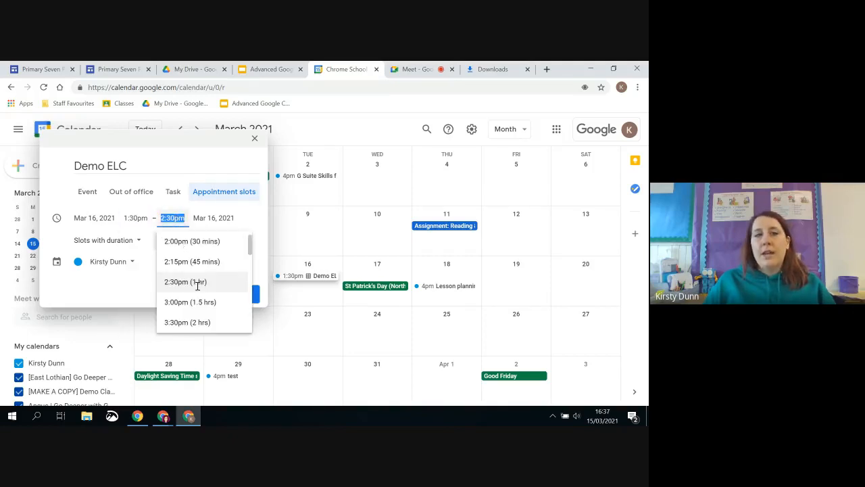
{"action": "left_click", "coordinate": [200, 321]}
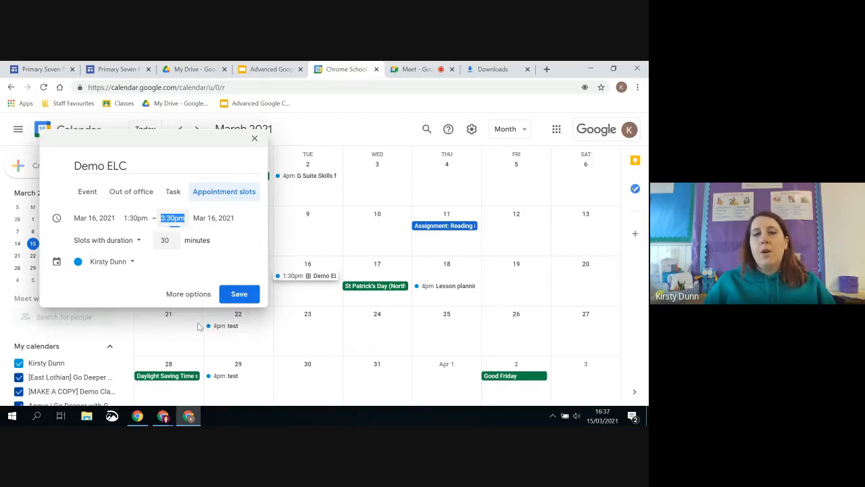
Set the Demo ELC slot duration to 10 minutes and save the entry to the owner's personal calendar.
{"action": "left_click", "coordinate": [172, 246]}
{"action": "double_click", "coordinate": [162, 241]}
{"action": "type", "text": "10"}
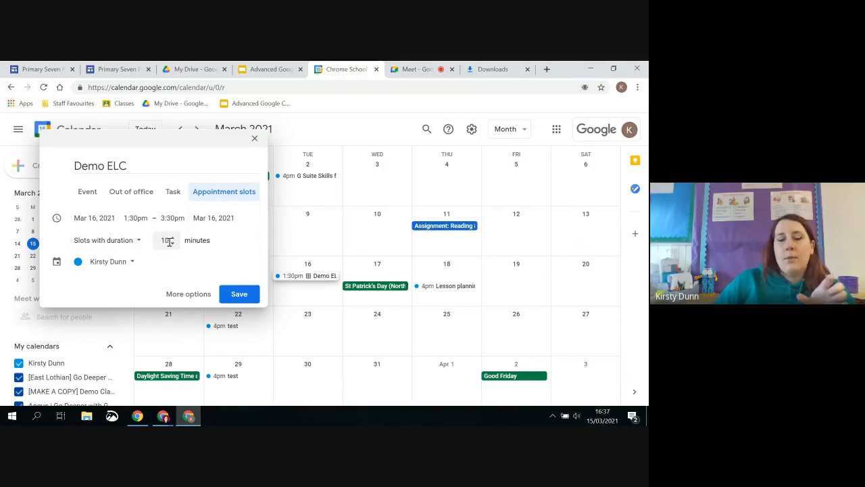
{"action": "left_click", "coordinate": [133, 267]}
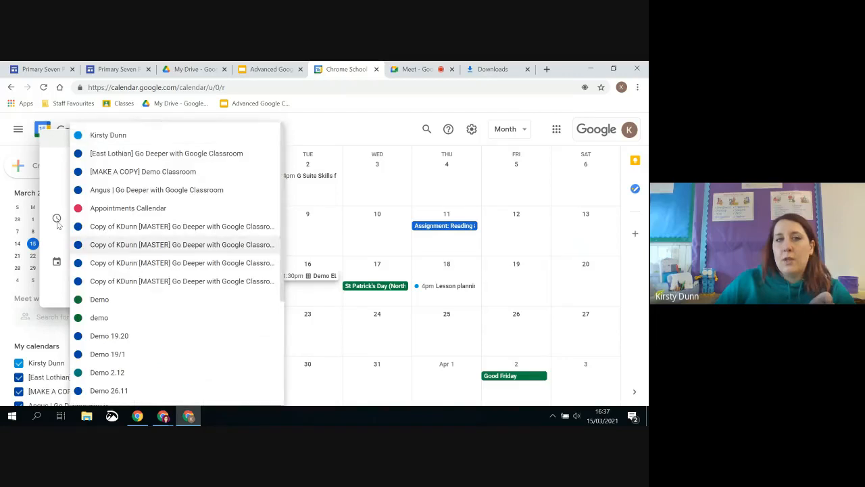
{"action": "left_click", "coordinate": [107, 140]}
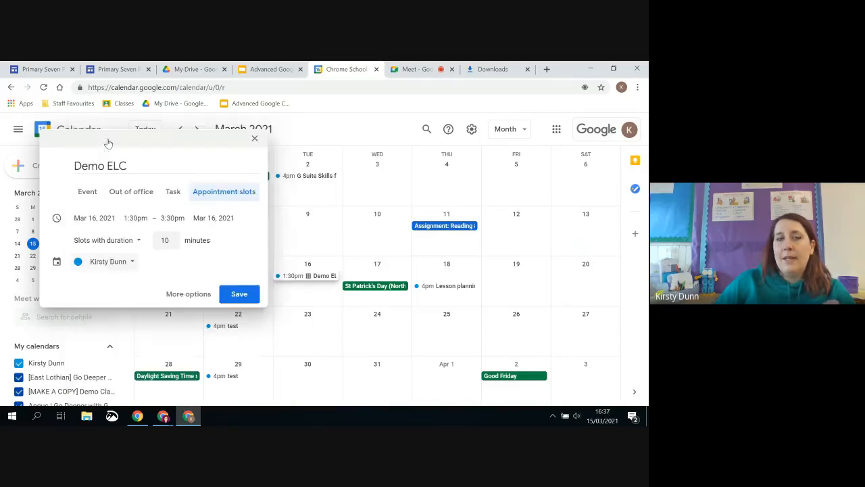
{"action": "left_click", "coordinate": [131, 267]}
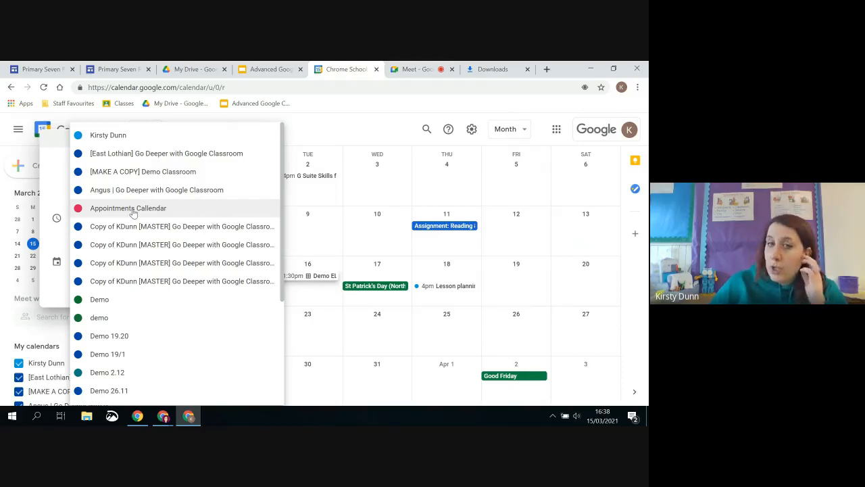
{"action": "left_click", "coordinate": [50, 292]}
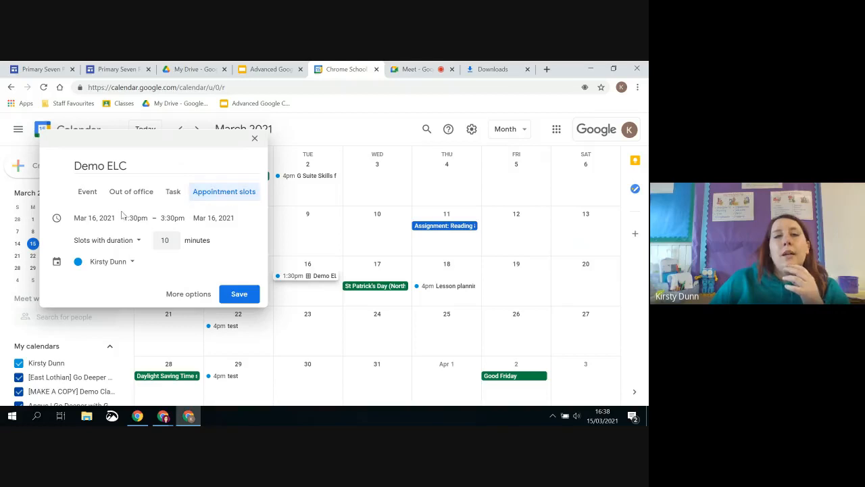
{"action": "left_click", "coordinate": [241, 300]}
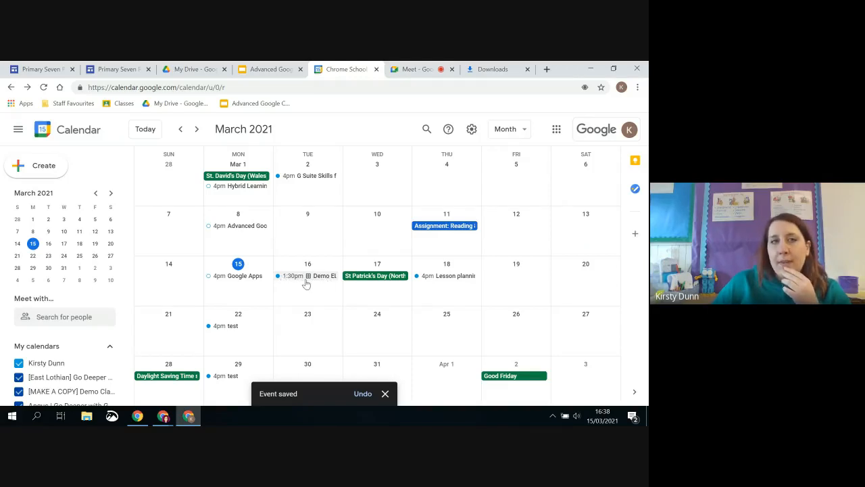
Open the appointment page for the Demo ELC entry and book its 1:30pm – 1:40pm slot on Tue, March 16.
{"action": "left_click", "coordinate": [309, 283]}
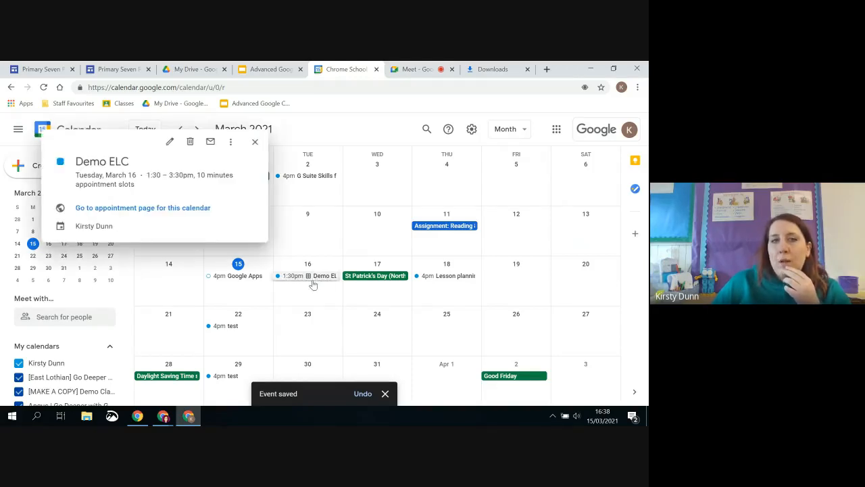
{"action": "left_click", "coordinate": [190, 211]}
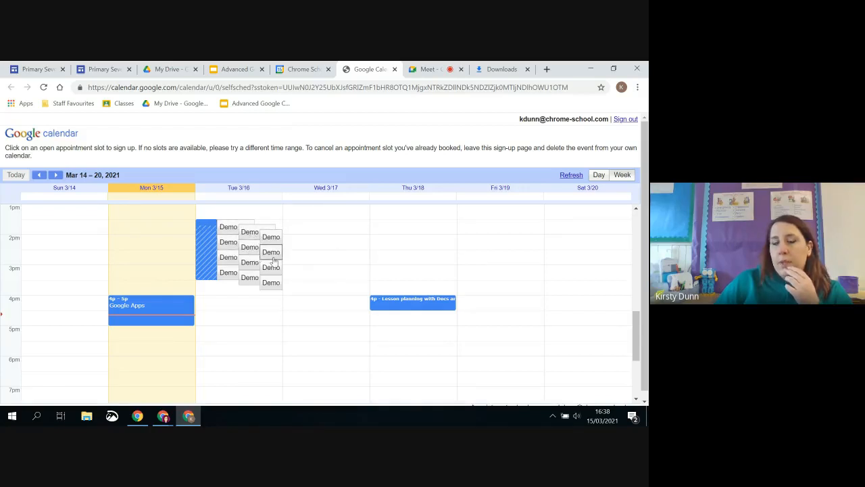
{"action": "left_click", "coordinate": [230, 234]}
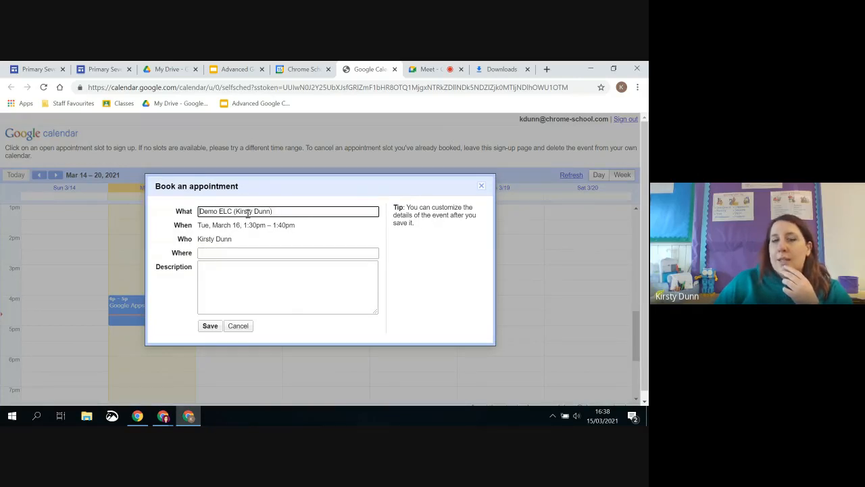
{"action": "left_click", "coordinate": [211, 254]}
{"action": "left_click", "coordinate": [215, 267]}
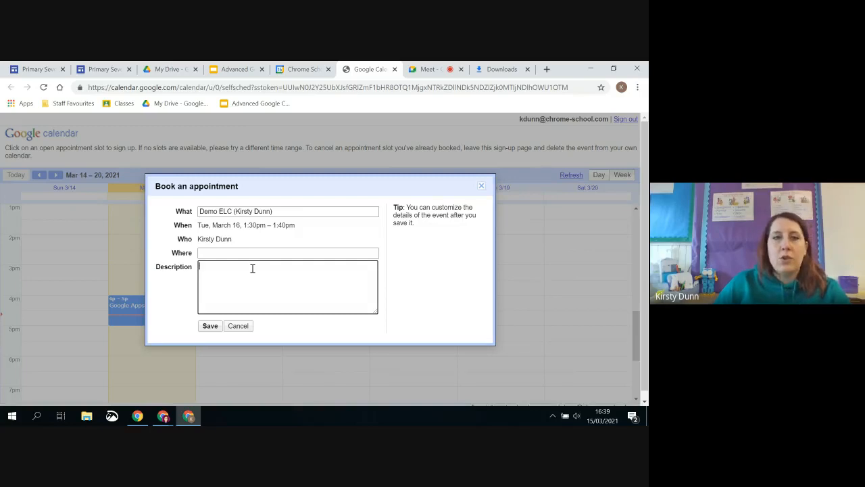
{"action": "left_click", "coordinate": [211, 325]}
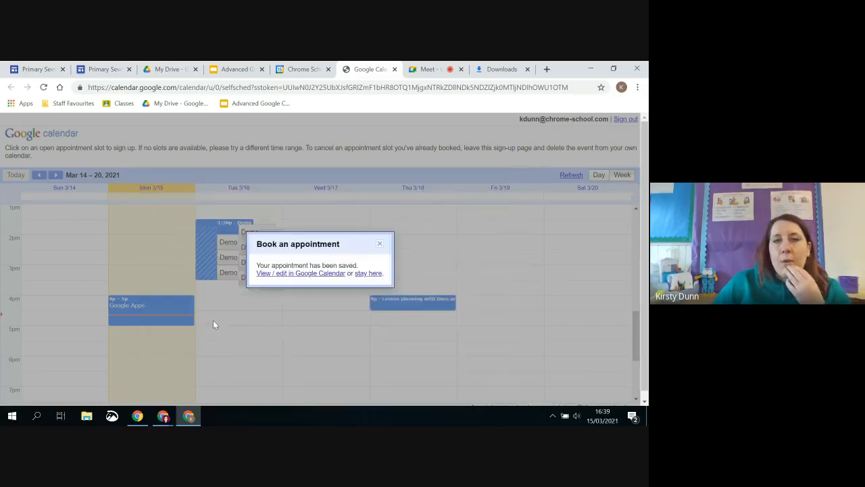
{"action": "left_click", "coordinate": [379, 245]}
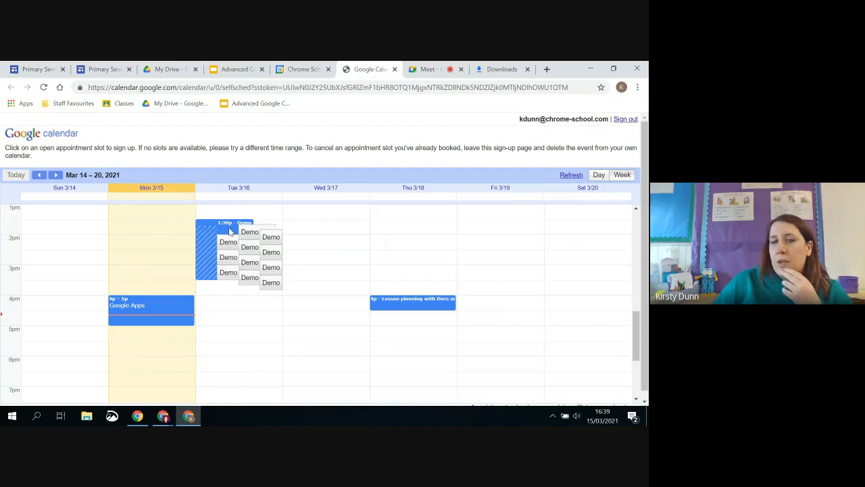
{"action": "left_click", "coordinate": [230, 231]}
{"action": "left_click", "coordinate": [249, 232]}
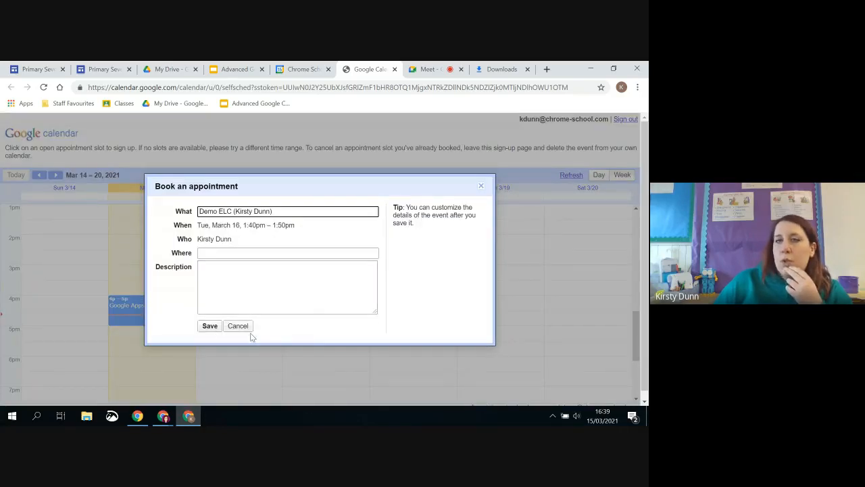
{"action": "left_click", "coordinate": [481, 186]}
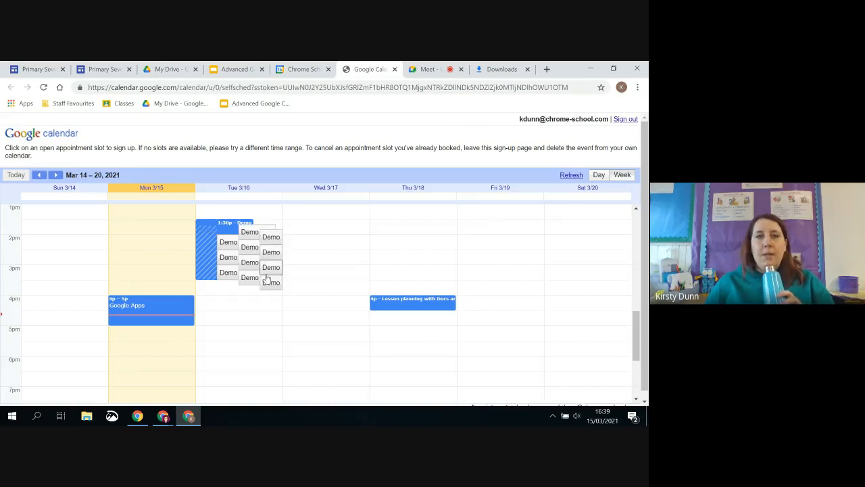
Book the 1:40pm and 2:10pm Demo ELC appointment slots on Tuesday, March 16.
{"action": "left_click", "coordinate": [250, 234]}
{"action": "left_click", "coordinate": [210, 326]}
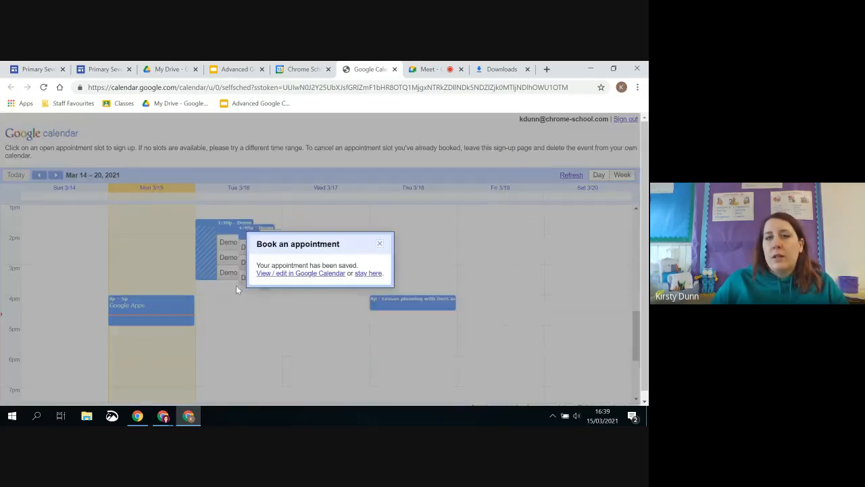
{"action": "left_click", "coordinate": [380, 243]}
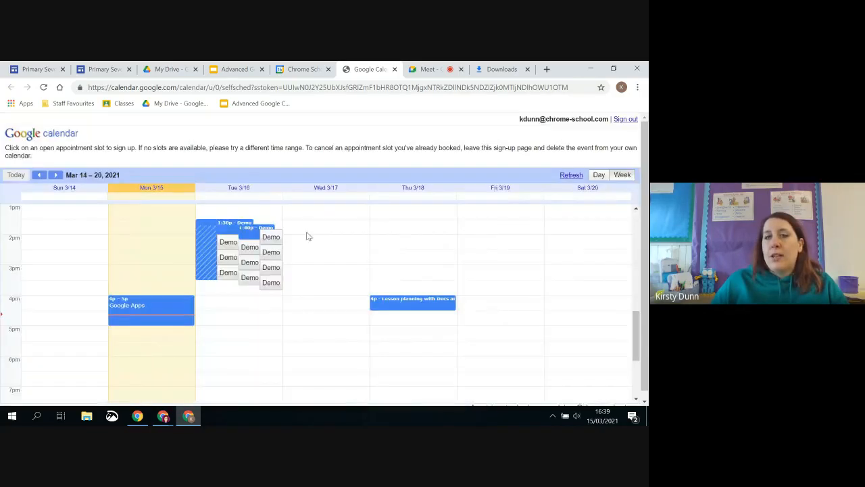
{"action": "left_click", "coordinate": [247, 249]}
{"action": "left_click", "coordinate": [211, 327]}
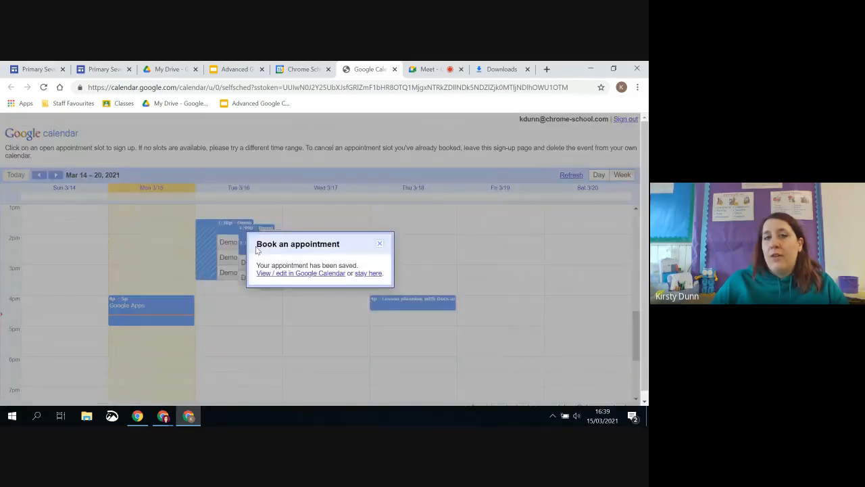
{"action": "left_click", "coordinate": [379, 243]}
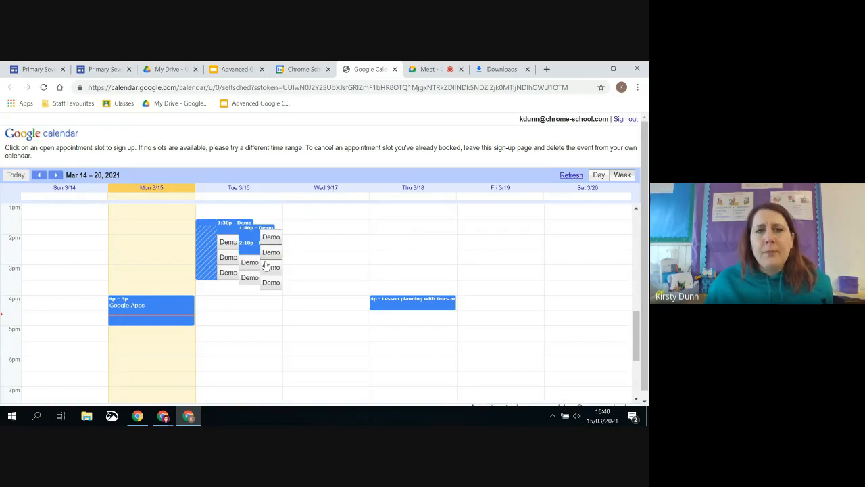
Close the appointment booking page and the Demo ELC entry details to return to the March 2021 calendar.
{"action": "left_click", "coordinate": [394, 69]}
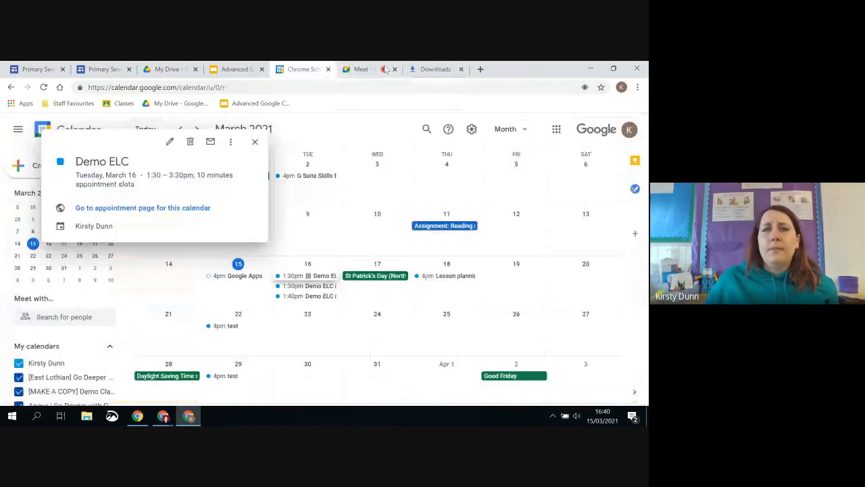
{"action": "left_click", "coordinate": [254, 141]}
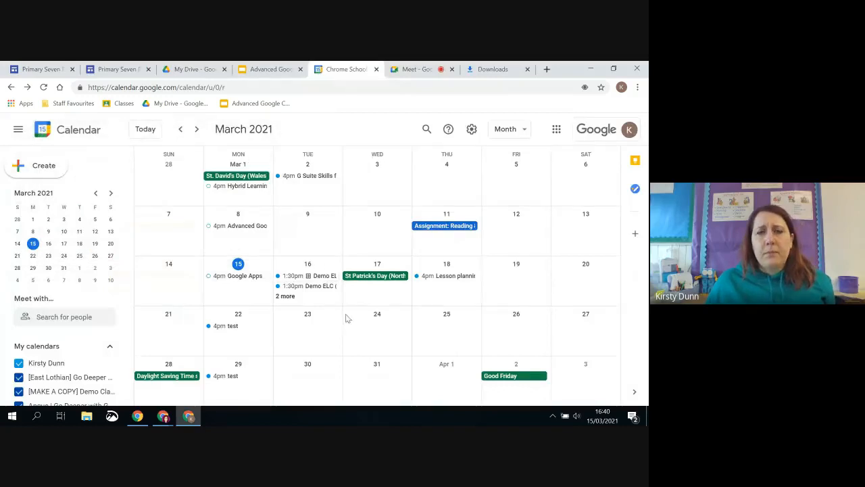
{"action": "scroll", "coordinate": [304, 345], "scroll_direction": "down", "scroll_amount": 1}
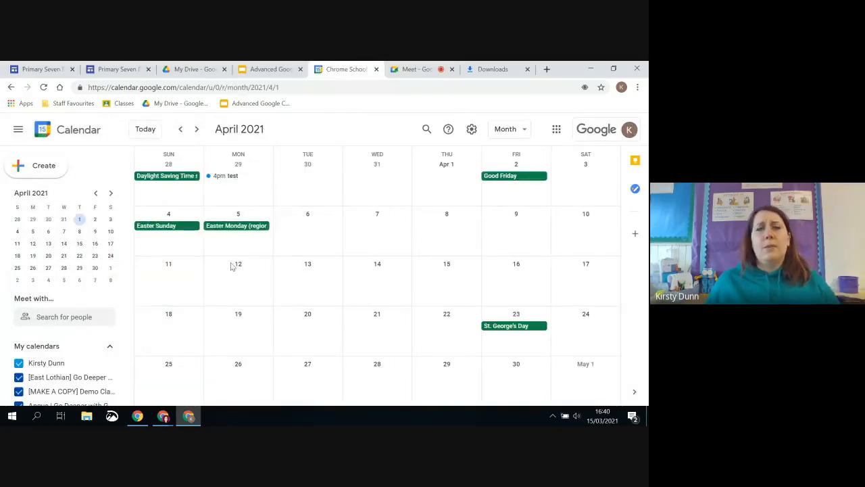
{"action": "scroll", "coordinate": [233, 266], "scroll_direction": "up", "scroll_amount": 1}
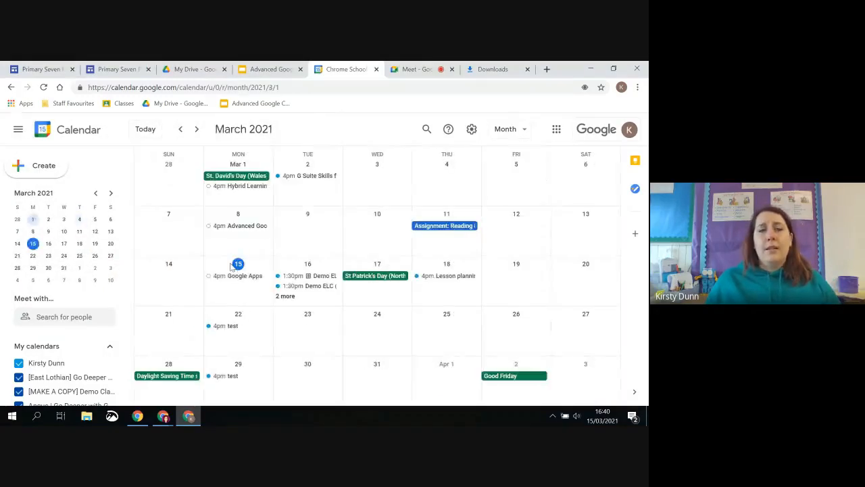
Create an event titled "Demo2" on Monday, March 1, and set it to repeat weekly on Monday.
{"action": "left_click", "coordinate": [44, 166]}
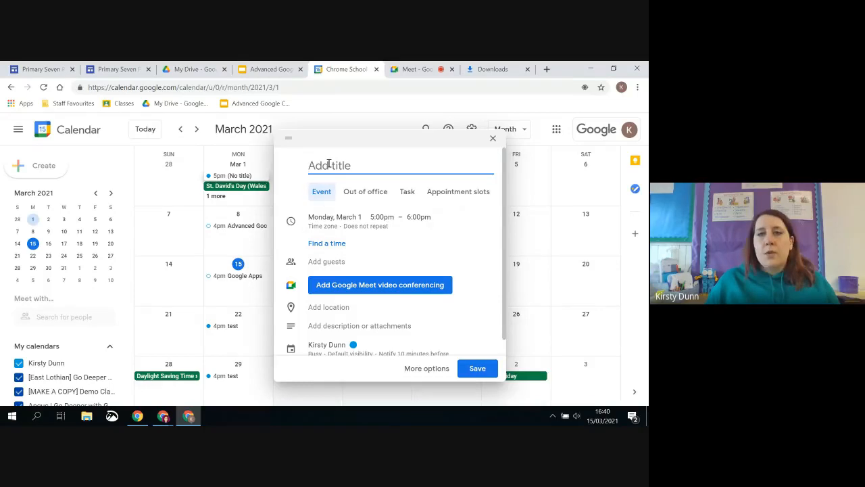
{"action": "type", "text": "Demo2"}
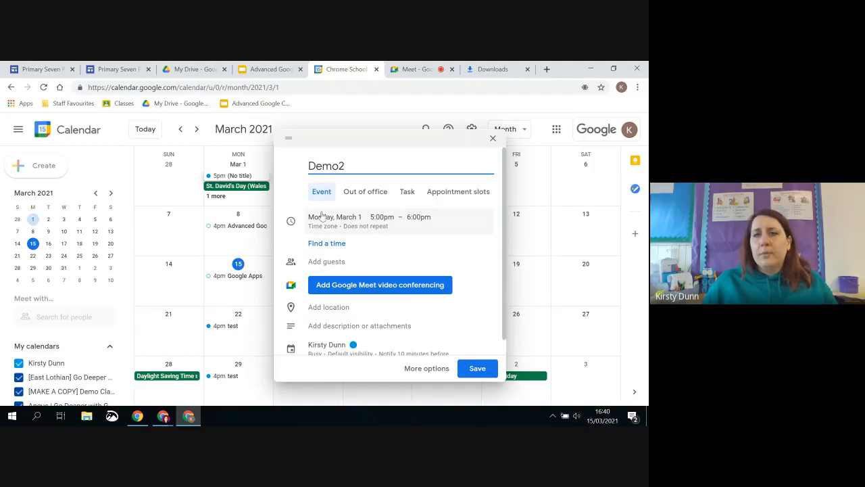
{"action": "left_click", "coordinate": [370, 231]}
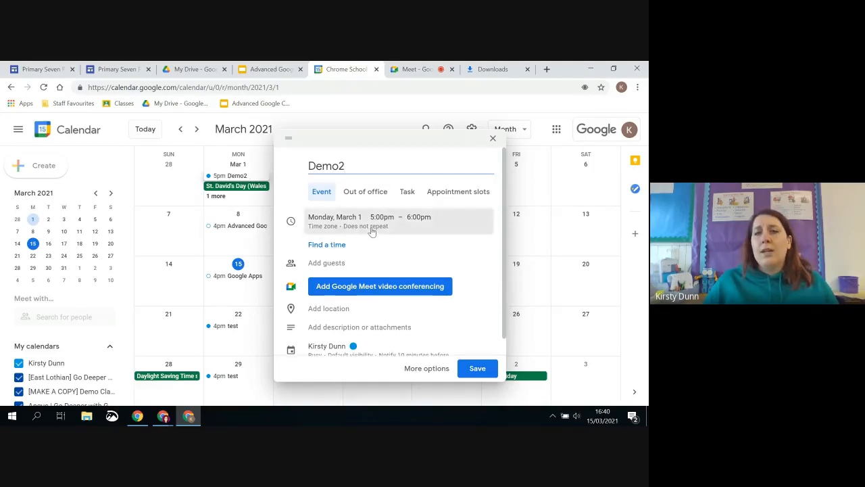
{"action": "left_click", "coordinate": [352, 255]}
{"action": "left_click", "coordinate": [351, 290]}
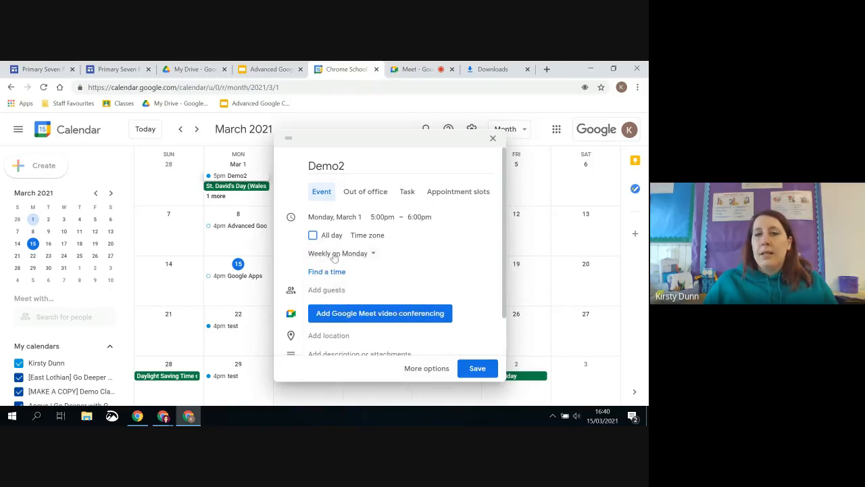
Add Google Meet video conferencing to Demo2 and save its meeting settings with Quick access turned off.
{"action": "left_click", "coordinate": [393, 321]}
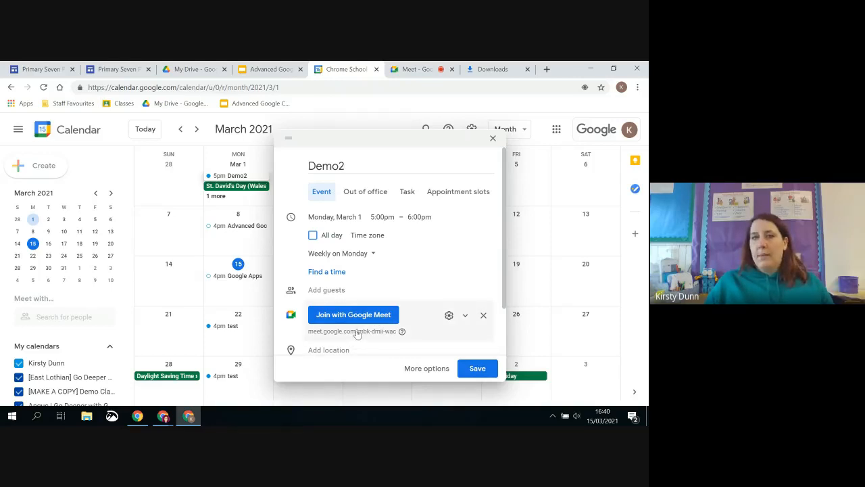
{"action": "left_click", "coordinate": [448, 316]}
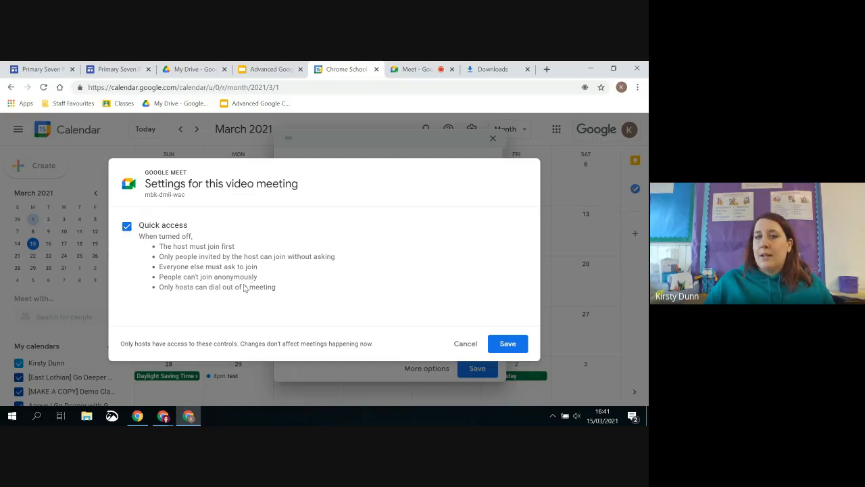
{"action": "left_click", "coordinate": [126, 226]}
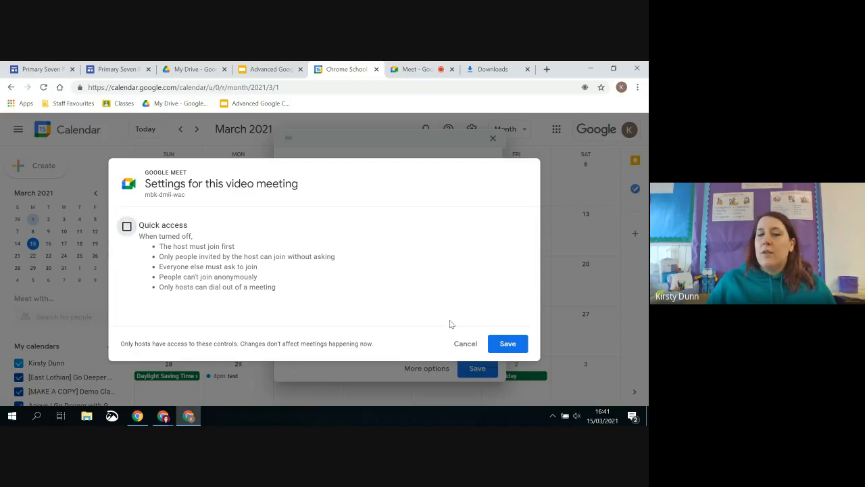
{"action": "left_click", "coordinate": [508, 343]}
Examine the editable meeting ID in Demo2's conference details and save the event.
{"action": "scroll", "coordinate": [393, 338], "scroll_direction": "down", "scroll_amount": 1}
{"action": "left_click", "coordinate": [467, 266]}
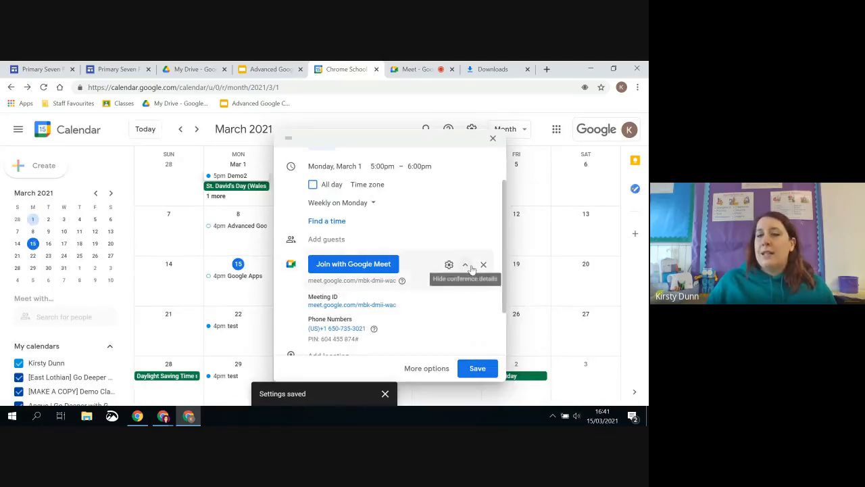
{"action": "left_click", "coordinate": [465, 264]}
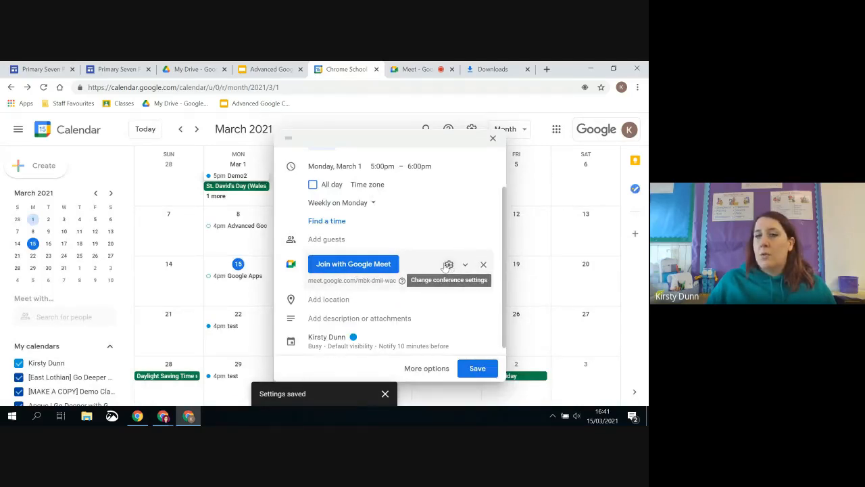
{"action": "left_click", "coordinate": [465, 266]}
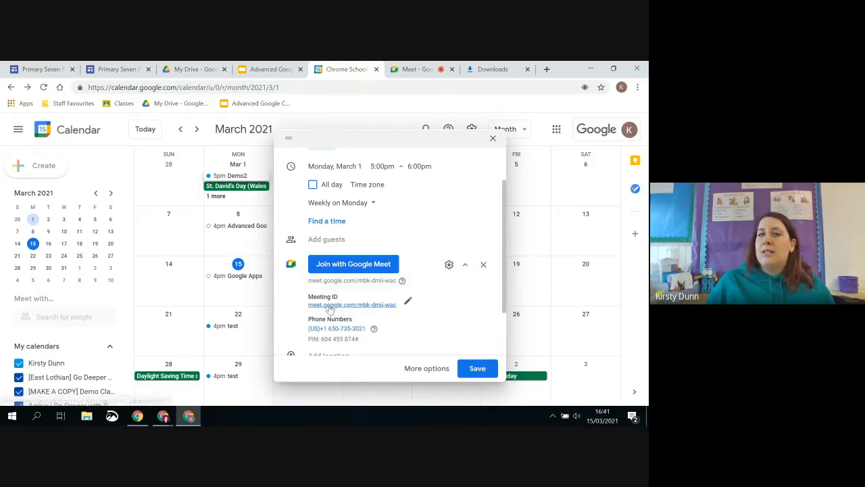
{"action": "scroll", "coordinate": [334, 309], "scroll_direction": "down", "scroll_amount": 2}
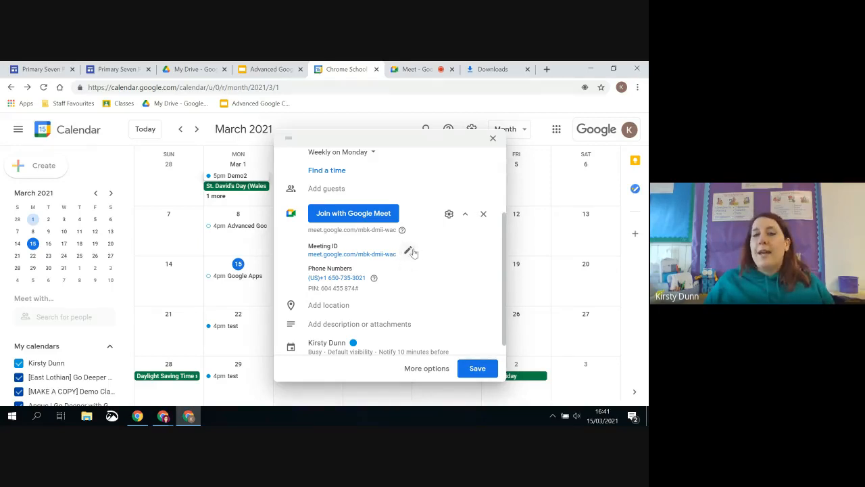
{"action": "left_click", "coordinate": [409, 251]}
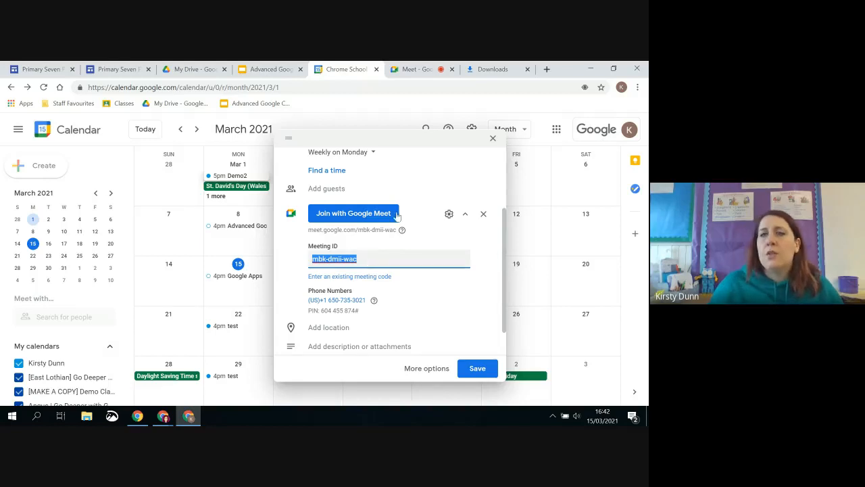
{"action": "left_click", "coordinate": [465, 213]}
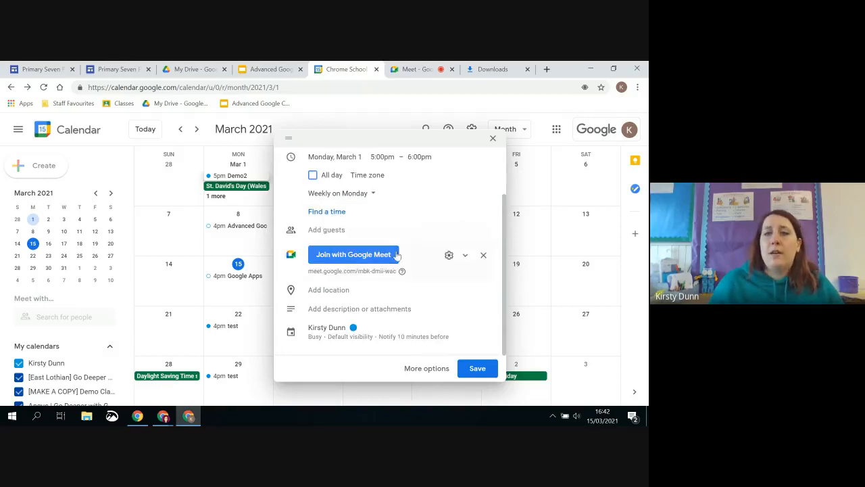
{"action": "left_click", "coordinate": [465, 255]}
{"action": "left_click", "coordinate": [365, 261]}
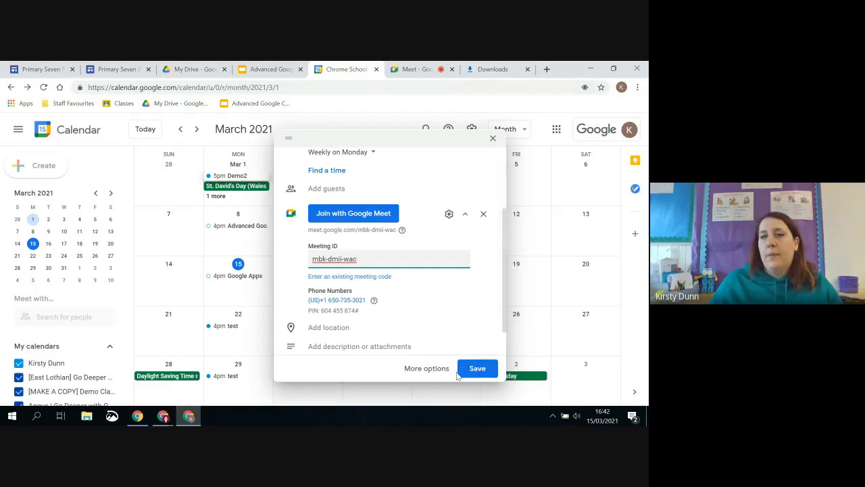
{"action": "left_click", "coordinate": [478, 373]}
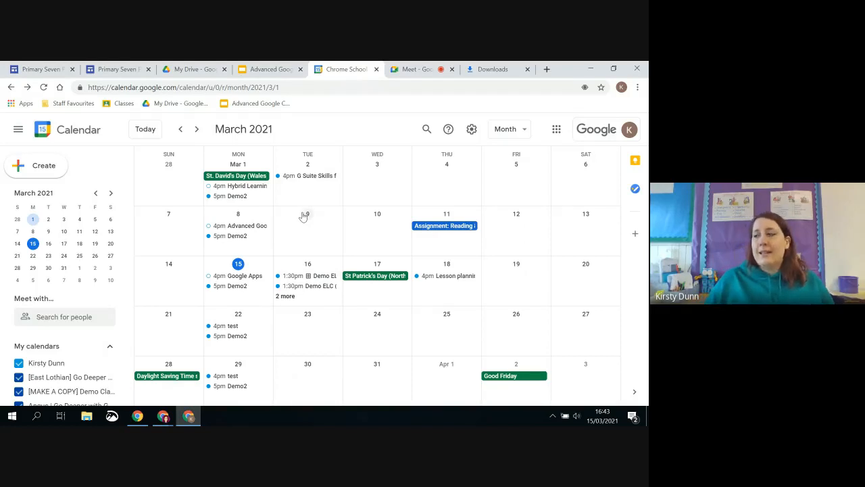
Switch to the Primary Seven Profile site in Google Sites and look at its All About Me page and navigation settings.
{"action": "left_click", "coordinate": [42, 69]}
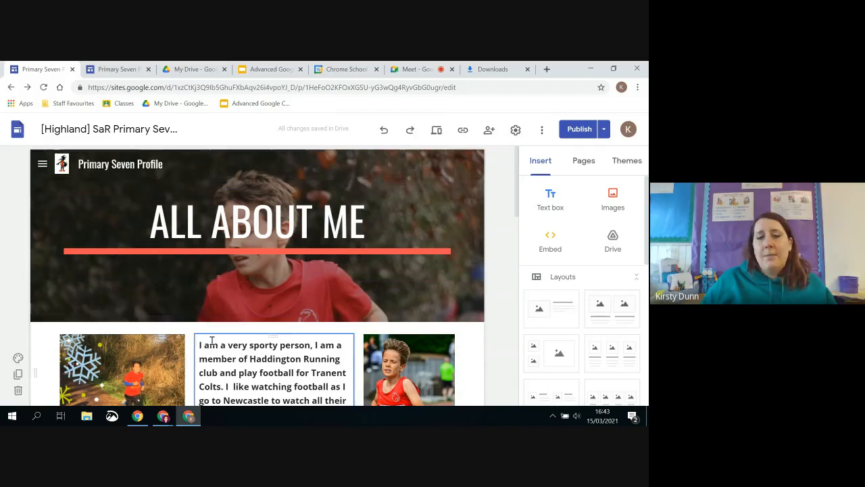
{"action": "scroll", "coordinate": [208, 322], "scroll_direction": "down", "scroll_amount": 3}
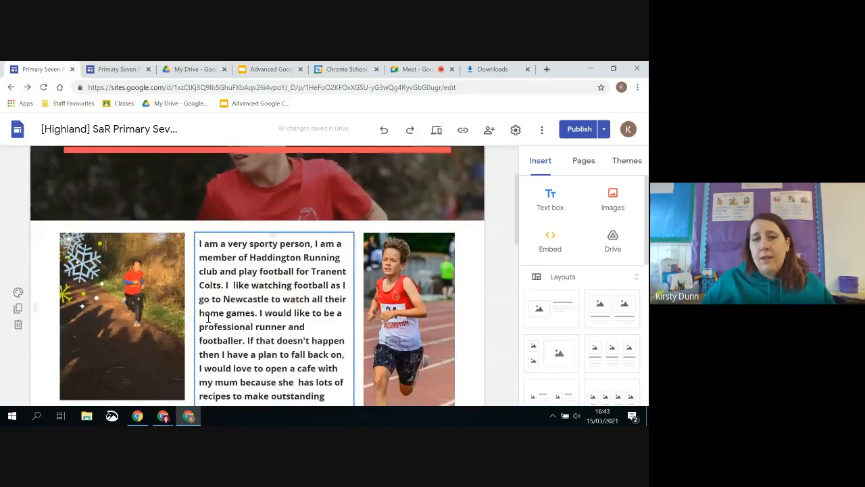
{"action": "scroll", "coordinate": [208, 318], "scroll_direction": "up", "scroll_amount": 3}
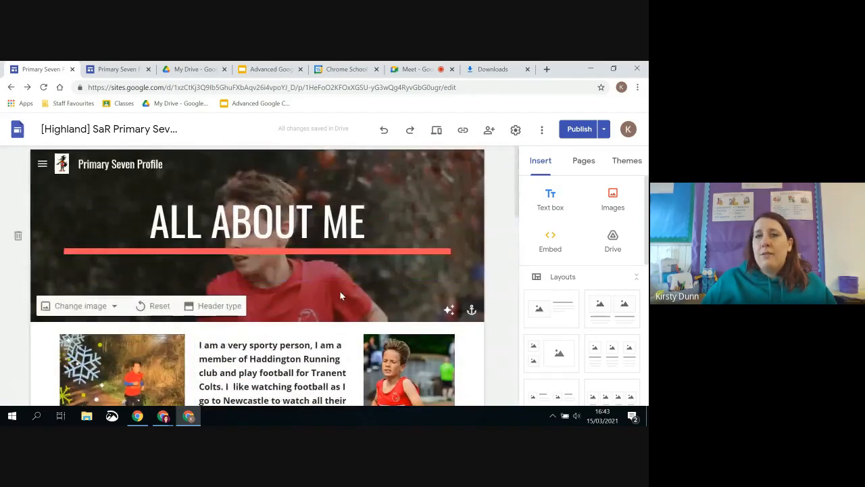
{"action": "left_click", "coordinate": [516, 132]}
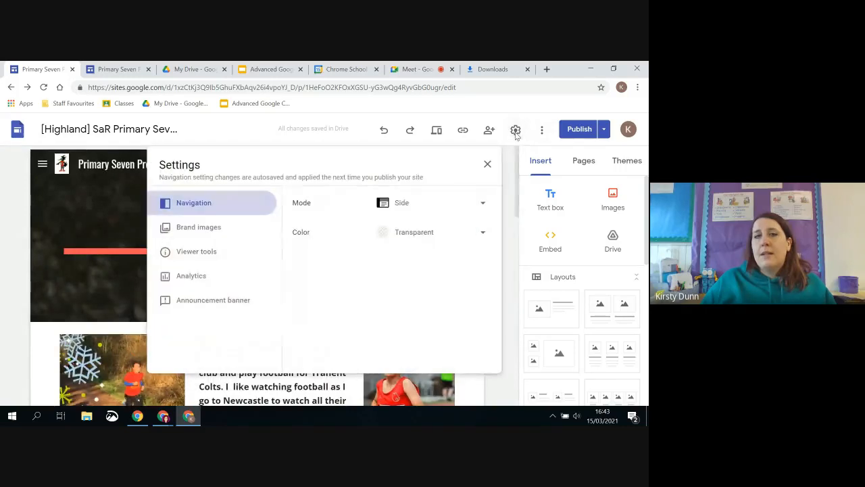
{"action": "left_click", "coordinate": [515, 132]}
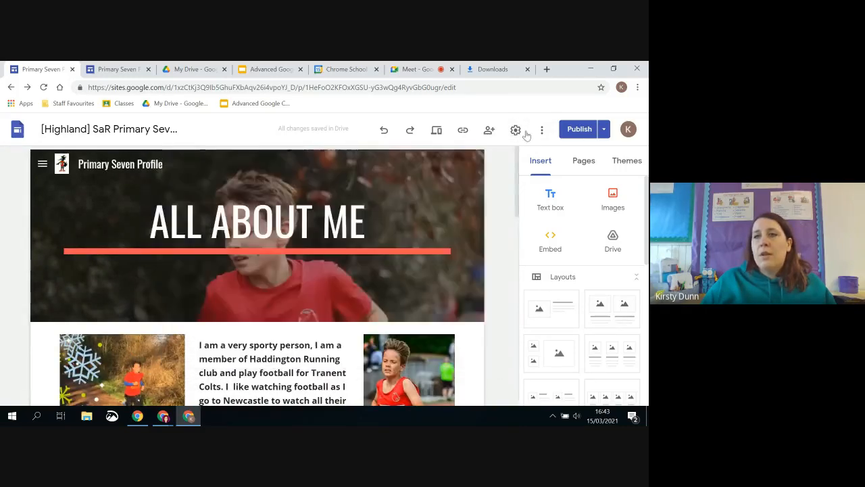
Examine the Duplicate site options, browse to My Drive as the destination folder, and leave without making a copy.
{"action": "left_click", "coordinate": [541, 132]}
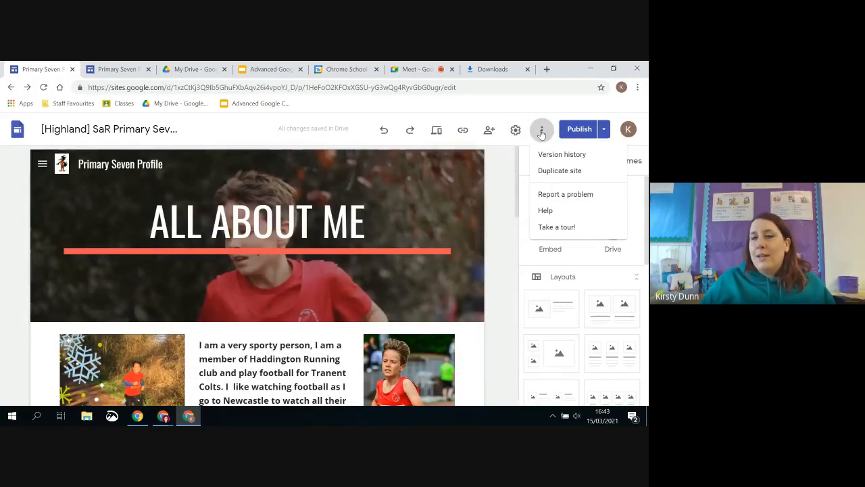
{"action": "left_click", "coordinate": [561, 171]}
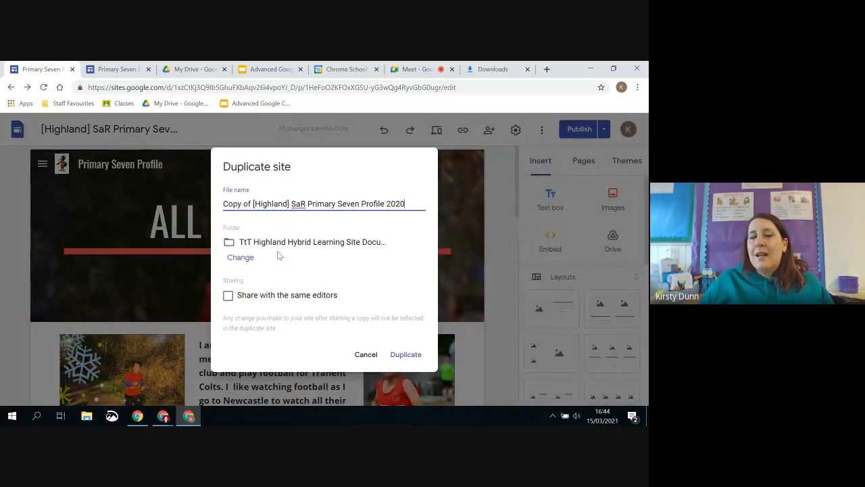
{"action": "left_click", "coordinate": [241, 257]}
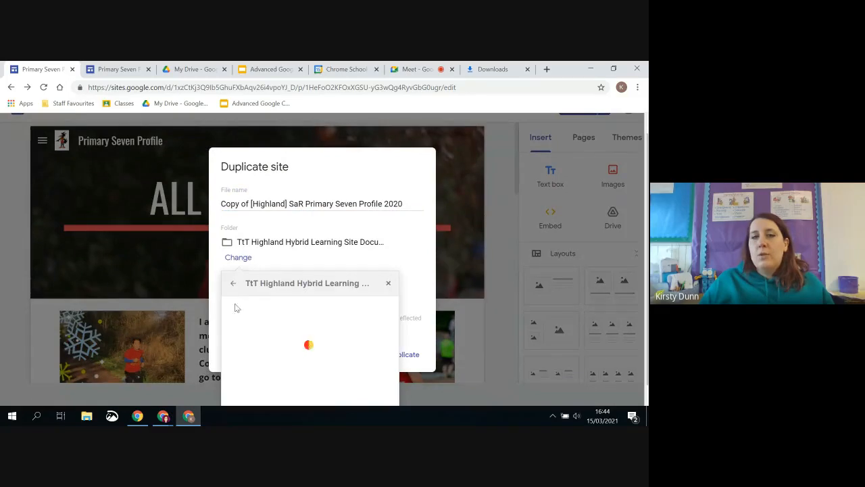
{"action": "left_click", "coordinate": [234, 284]}
{"action": "left_click", "coordinate": [233, 285]}
{"action": "left_click", "coordinate": [234, 285]}
{"action": "left_click", "coordinate": [233, 284]}
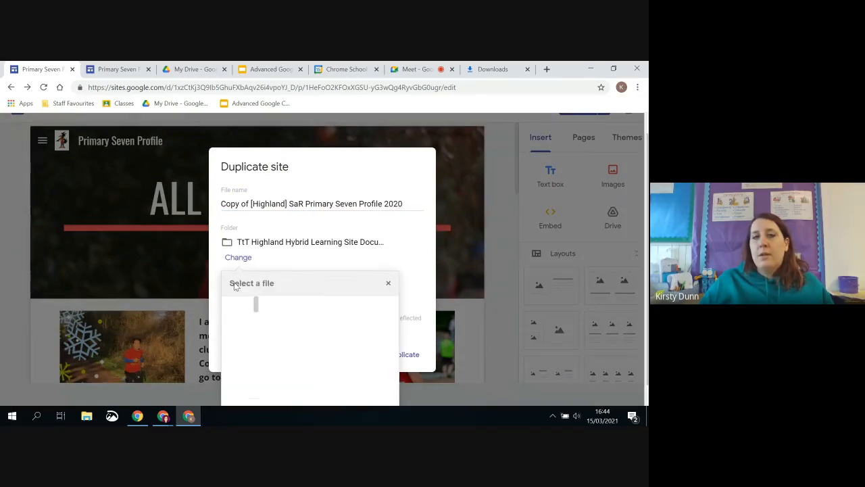
{"action": "left_click", "coordinate": [268, 309]}
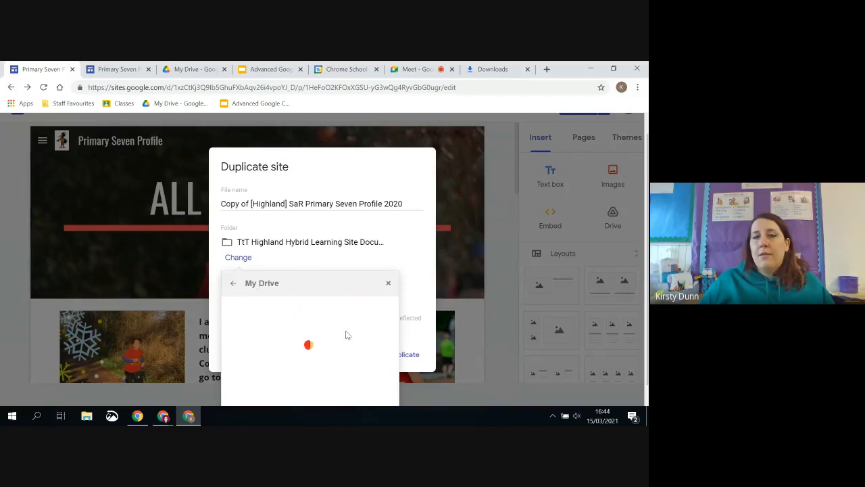
{"action": "left_click", "coordinate": [498, 313]}
{"action": "scroll", "coordinate": [475, 273], "scroll_direction": "down", "scroll_amount": 2}
{"action": "left_click", "coordinate": [346, 261]}
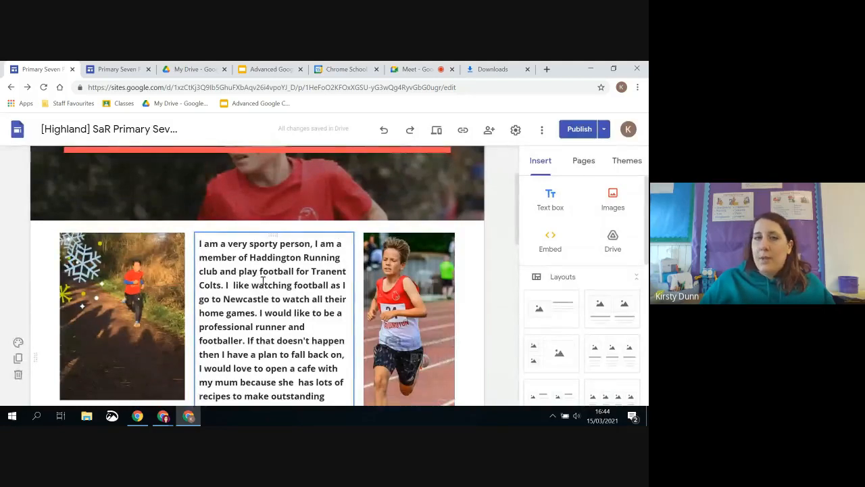
On the Literacy and English page, remove the "[Highland]" prefix from the site name to leave "SaR Primary Seven Profile 2020".
{"action": "left_click", "coordinate": [119, 69]}
{"action": "scroll", "coordinate": [404, 189], "scroll_direction": "up", "scroll_amount": 15}
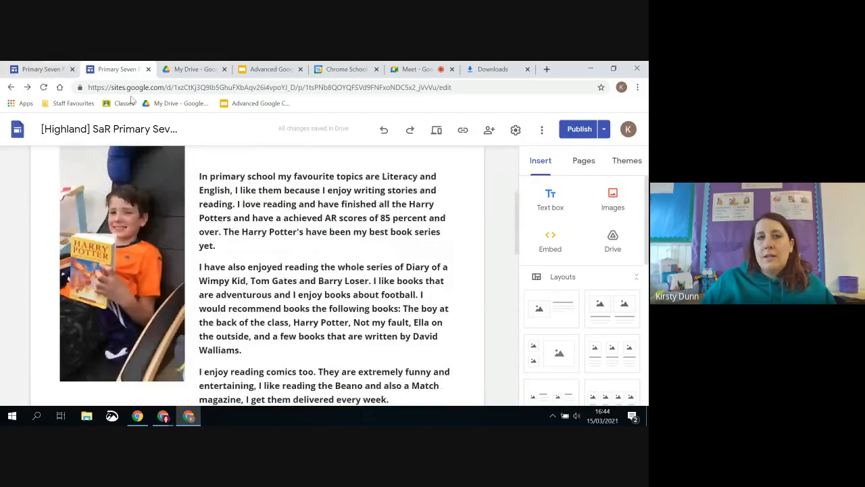
{"action": "scroll", "coordinate": [61, 202], "scroll_direction": "up", "scroll_amount": 3}
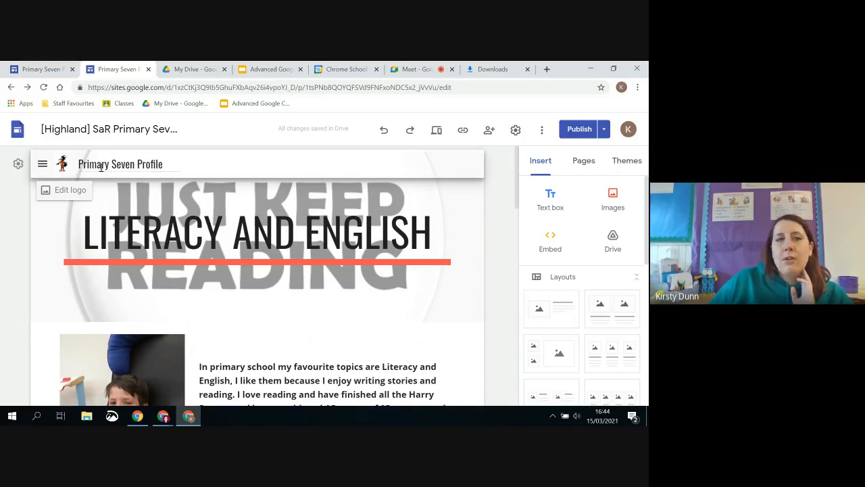
{"action": "left_click", "coordinate": [108, 128]}
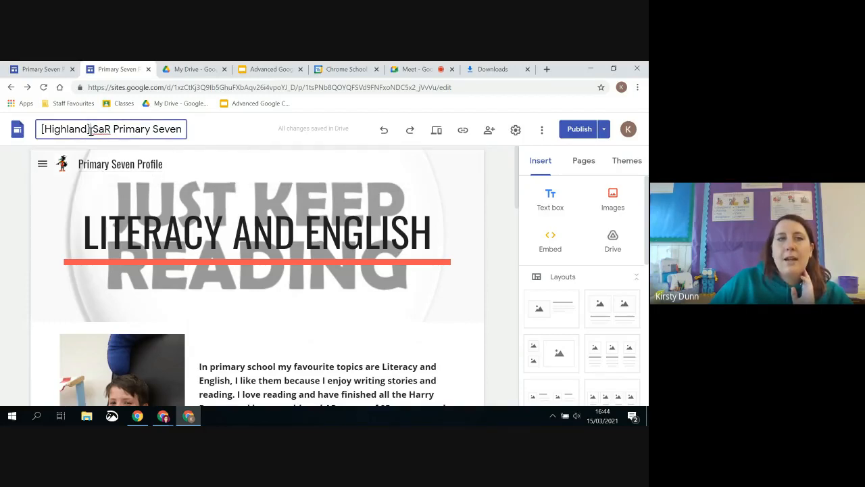
{"action": "left_click_drag", "start_coordinate": [91, 128], "coordinate": [1, 139]}
{"action": "key", "text": "BackSpace"}
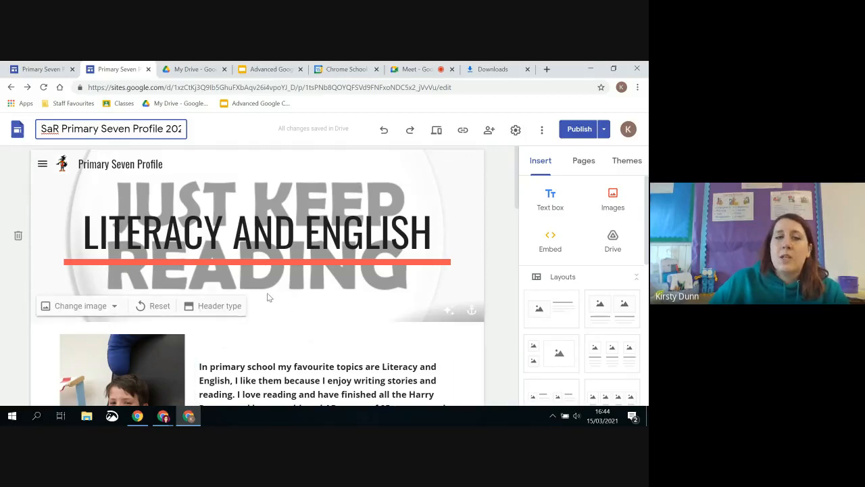
{"action": "scroll", "coordinate": [268, 297], "scroll_direction": "down", "scroll_amount": 3}
{"action": "scroll", "coordinate": [250, 328], "scroll_direction": "up", "scroll_amount": 3}
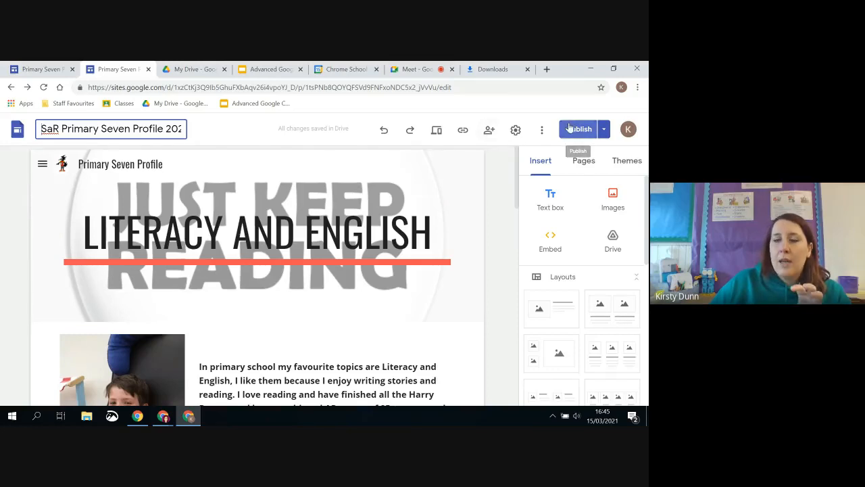
Open the site's sharing settings and change the draft link access to Chrome School.
{"action": "left_click", "coordinate": [487, 134]}
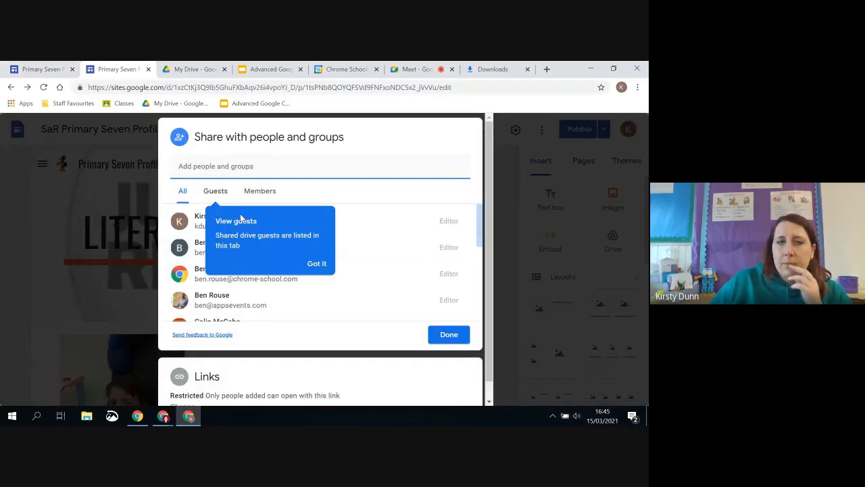
{"action": "left_click", "coordinate": [318, 264]}
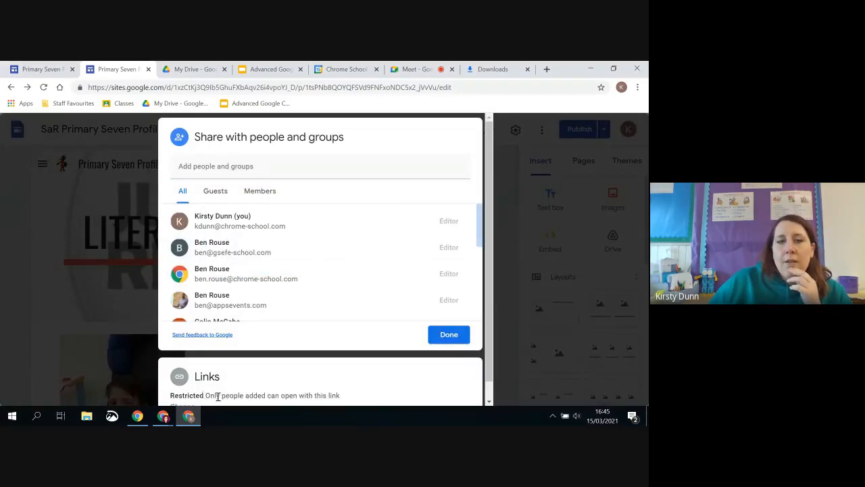
{"action": "scroll", "coordinate": [216, 392], "scroll_direction": "down", "scroll_amount": 1}
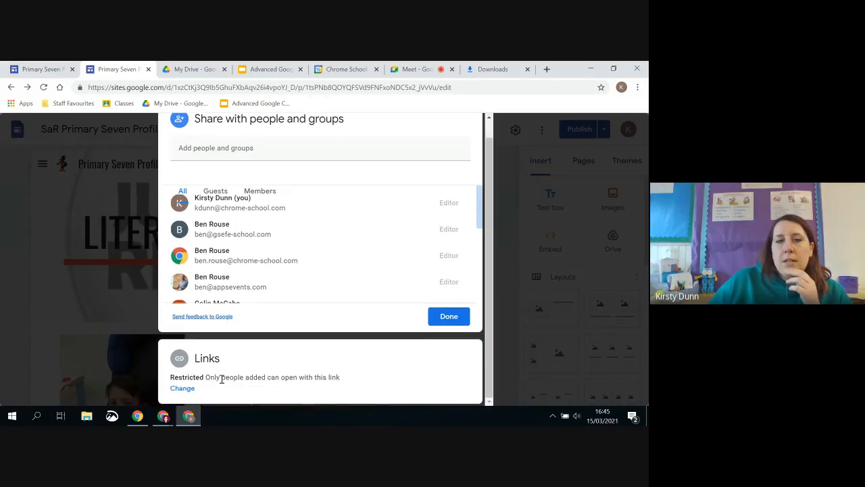
{"action": "left_click", "coordinate": [180, 391]}
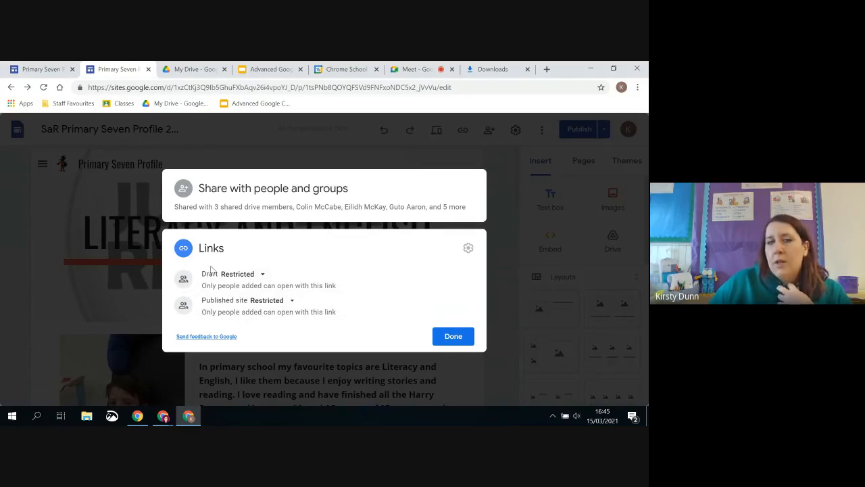
{"action": "left_click", "coordinate": [247, 275]}
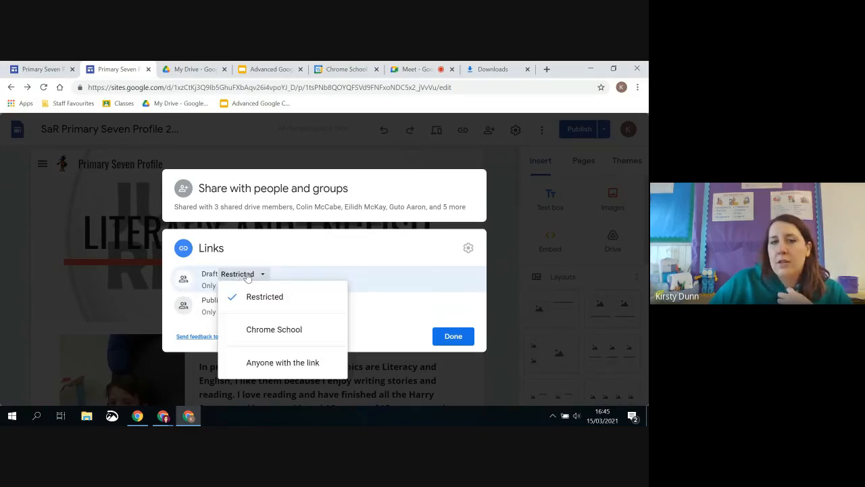
{"action": "left_click", "coordinate": [278, 336]}
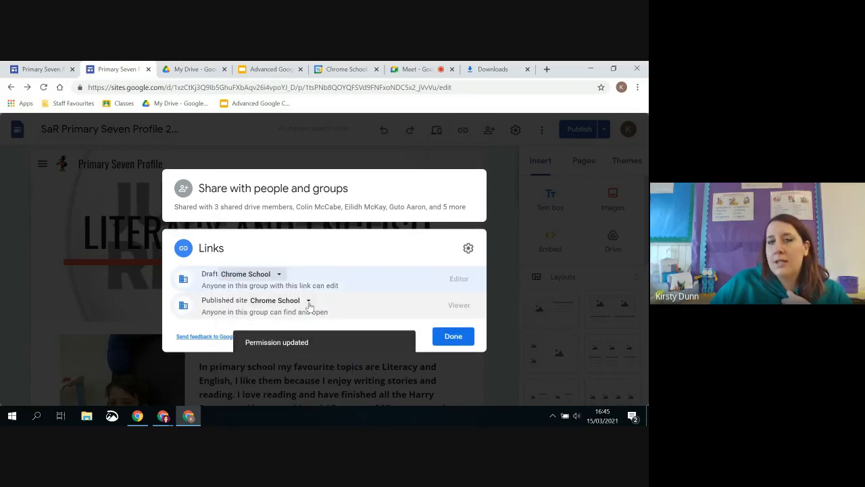
Set the published site's link access to Public, check the link search setting, and finish sharing.
{"action": "left_click", "coordinate": [310, 302]}
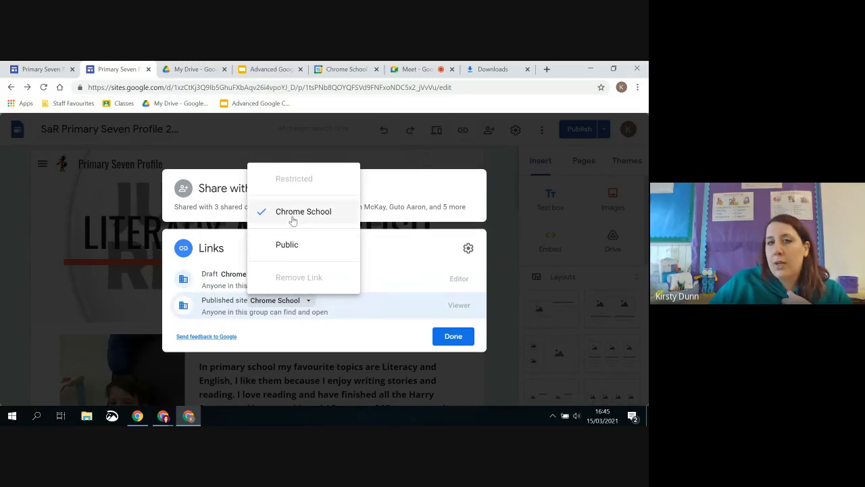
{"action": "left_click", "coordinate": [291, 247]}
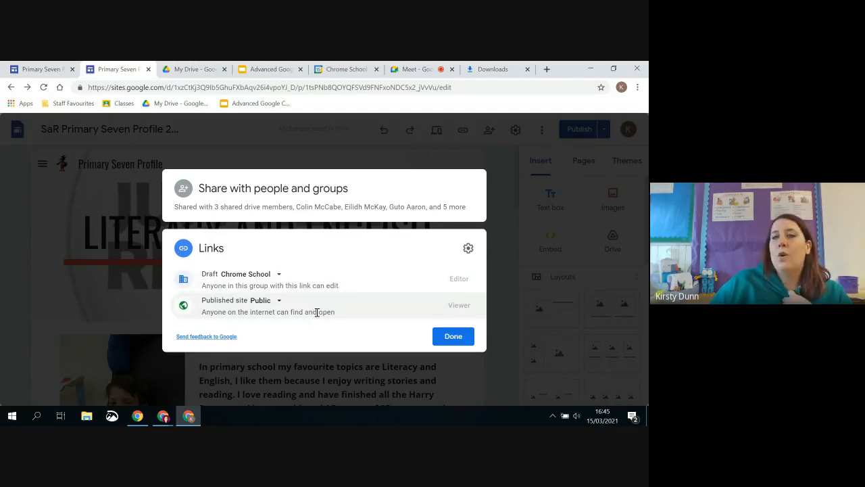
{"action": "left_click", "coordinate": [468, 248]}
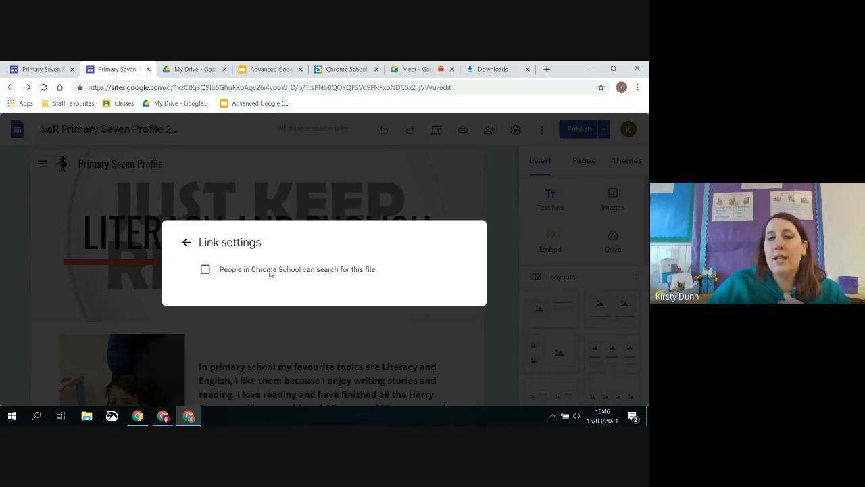
{"action": "left_click", "coordinate": [187, 243]}
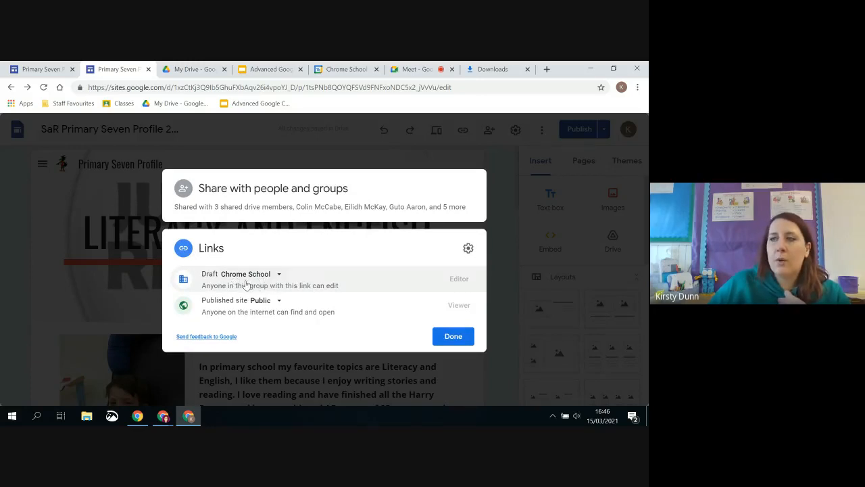
{"action": "left_click", "coordinate": [451, 337]}
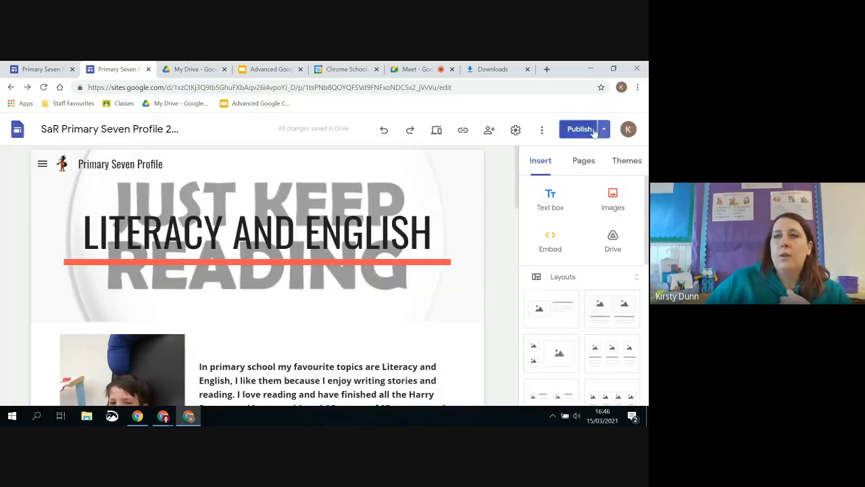
Compare the draft and currently published versions of the Literacy and English page, and return to the editor without publishing.
{"action": "left_click", "coordinate": [588, 132]}
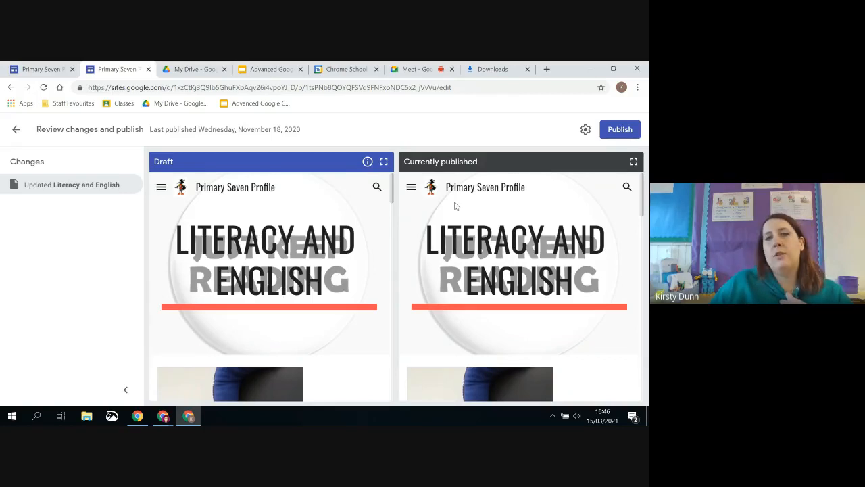
{"action": "scroll", "coordinate": [490, 196], "scroll_direction": "down", "scroll_amount": 5}
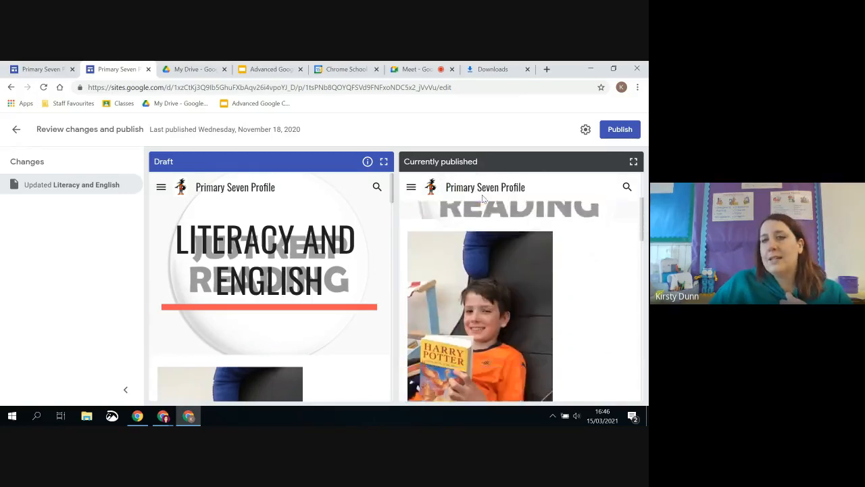
{"action": "scroll", "coordinate": [483, 200], "scroll_direction": "down", "scroll_amount": 2}
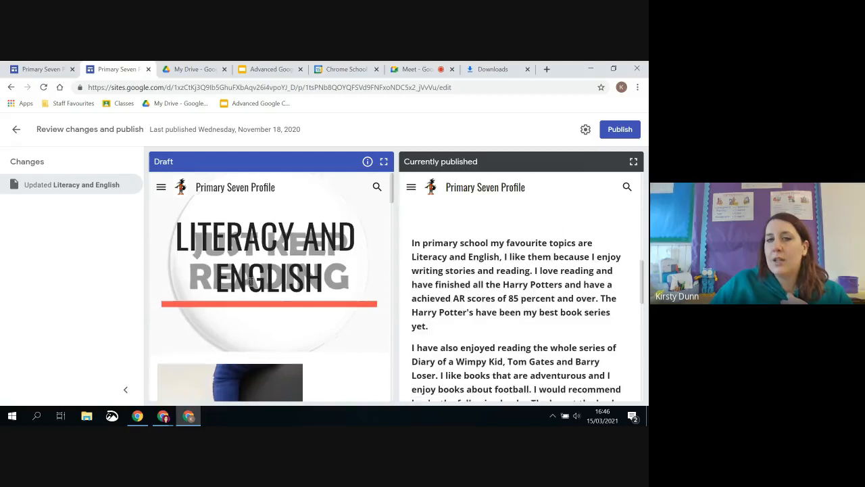
{"action": "scroll", "coordinate": [247, 270], "scroll_direction": "down", "scroll_amount": 4}
{"action": "scroll", "coordinate": [247, 274], "scroll_direction": "down", "scroll_amount": 3}
{"action": "scroll", "coordinate": [246, 270], "scroll_direction": "up", "scroll_amount": 2}
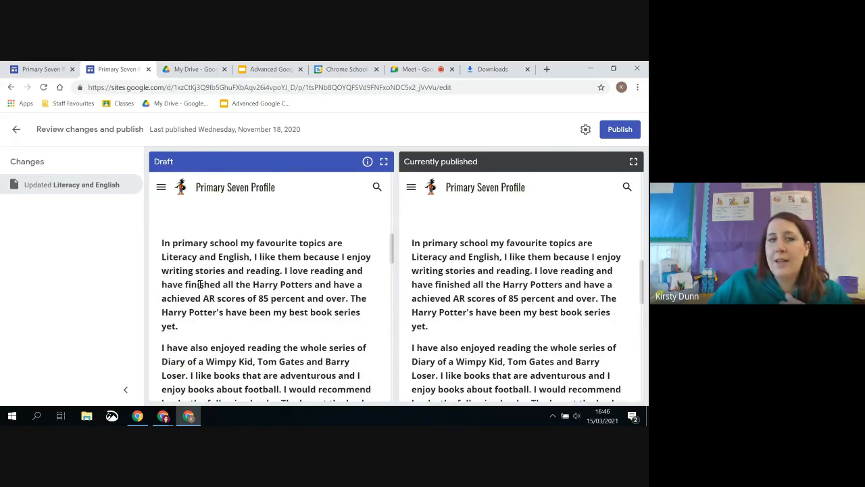
{"action": "left_click", "coordinate": [16, 129]}
Delete the opening paragraph beginning "In primary school my favourite topics" from the Literacy and English page and open the publish review.
{"action": "scroll", "coordinate": [232, 270], "scroll_direction": "down", "scroll_amount": 3}
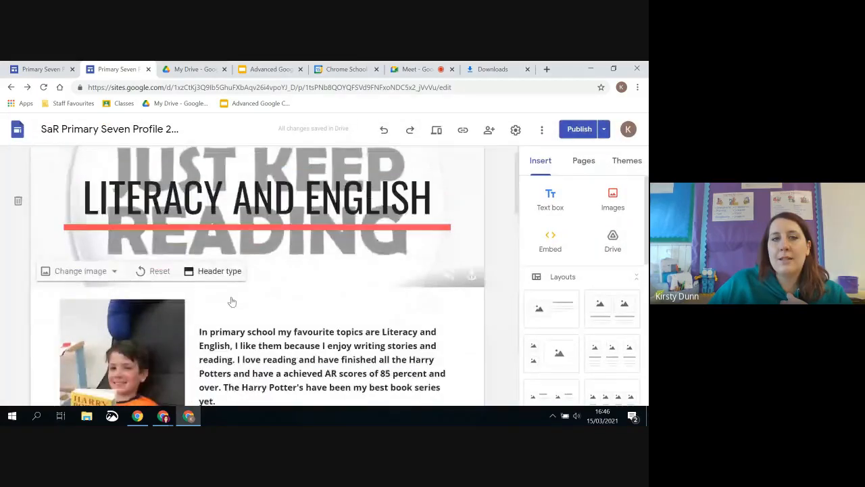
{"action": "left_click", "coordinate": [226, 334]}
{"action": "left_click_drag", "start_coordinate": [222, 334], "coordinate": [197, 264]}
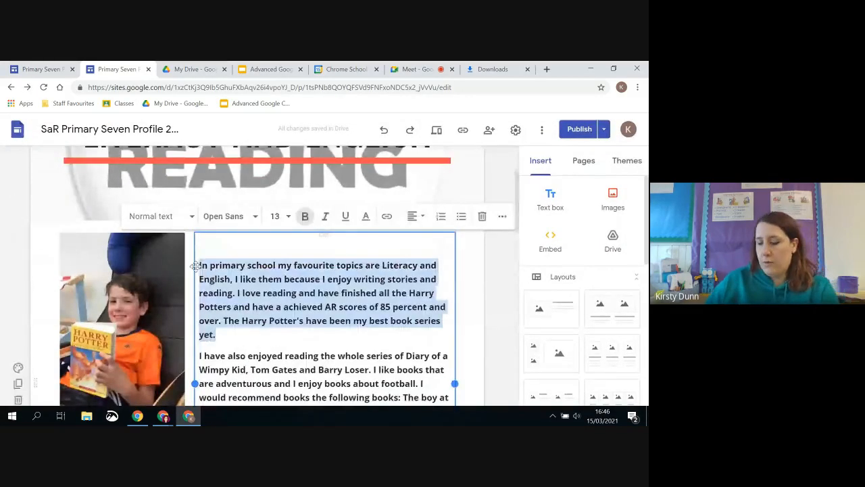
{"action": "key", "text": "BackSpace"}
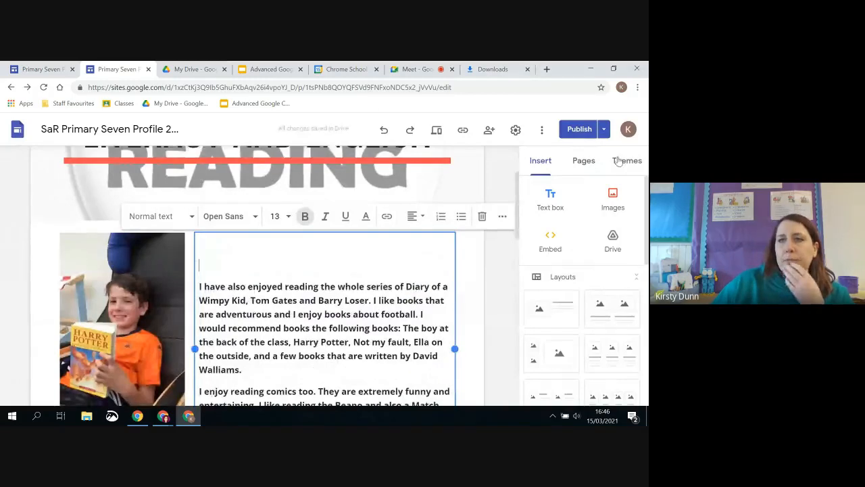
{"action": "left_click", "coordinate": [579, 129]}
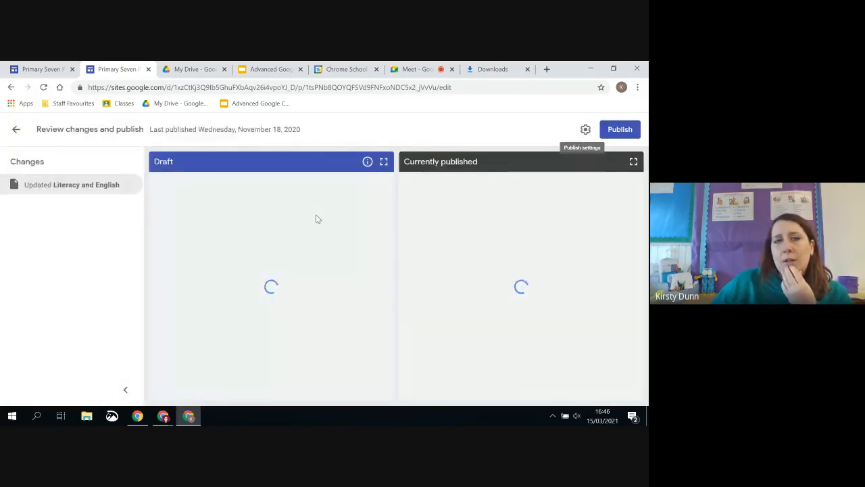
Review the deleted paragraph by comparing the draft with the published Literacy and English page, and go back to the editor without publishing.
{"action": "scroll", "coordinate": [282, 273], "scroll_direction": "down", "scroll_amount": 2}
{"action": "scroll", "coordinate": [283, 263], "scroll_direction": "down", "scroll_amount": 5}
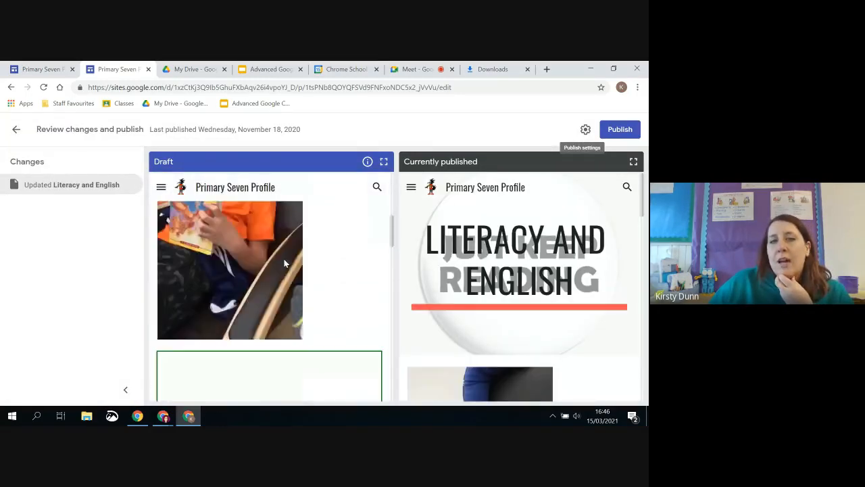
{"action": "scroll", "coordinate": [493, 272], "scroll_direction": "down", "scroll_amount": 8}
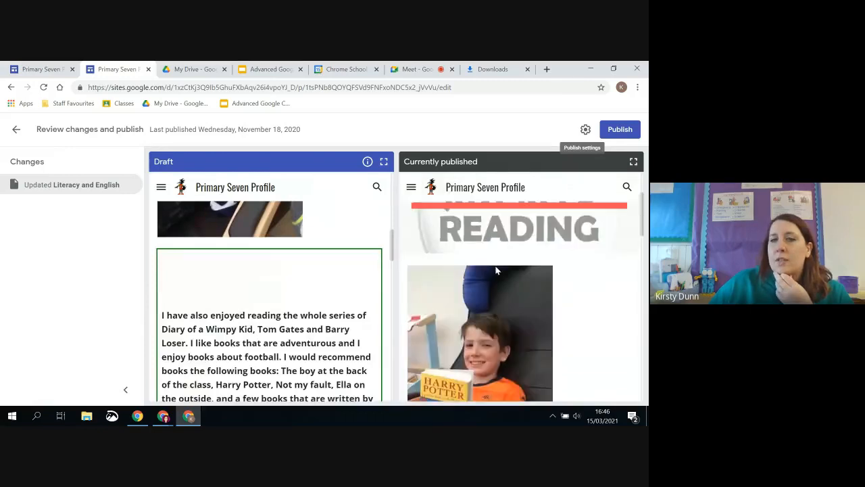
{"action": "scroll", "coordinate": [492, 271], "scroll_direction": "up", "scroll_amount": 1}
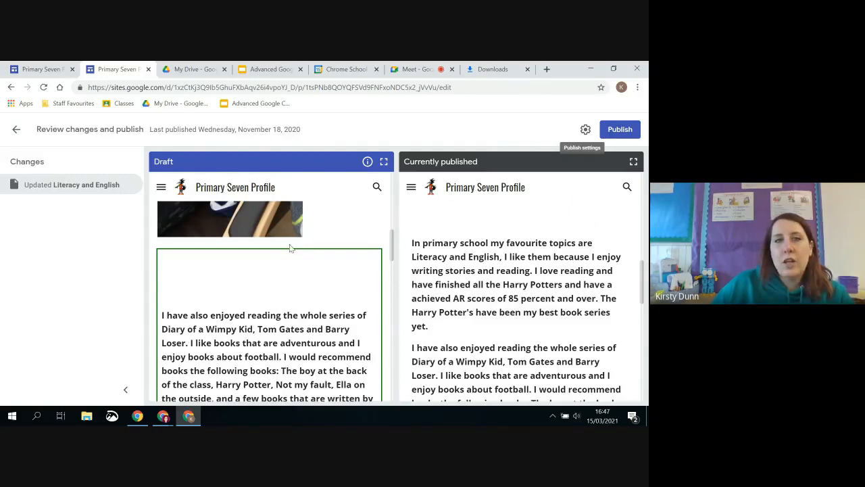
{"action": "left_click", "coordinate": [16, 130]}
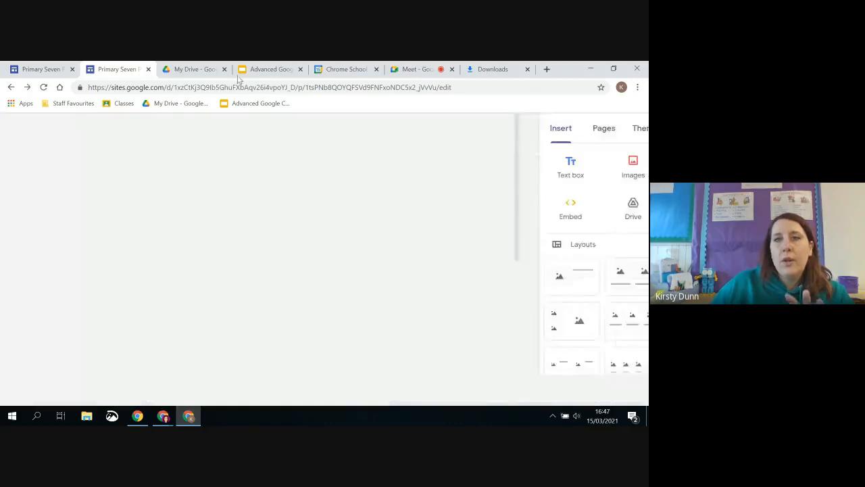
Check the list of people the site is shared with, and unpublish the site.
{"action": "left_click", "coordinate": [488, 129]}
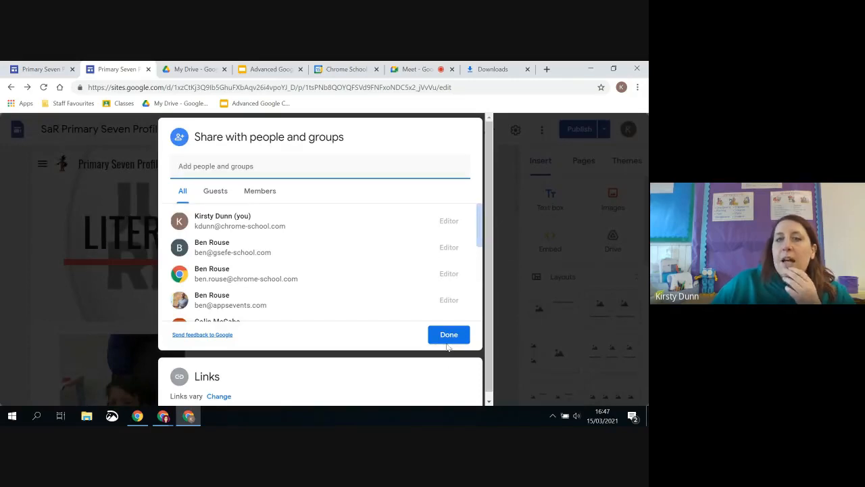
{"action": "left_click", "coordinate": [446, 336]}
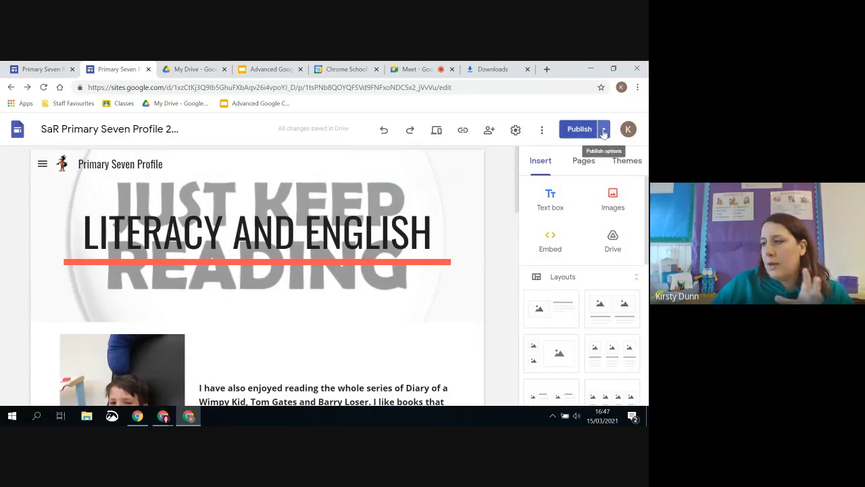
{"action": "left_click", "coordinate": [603, 130]}
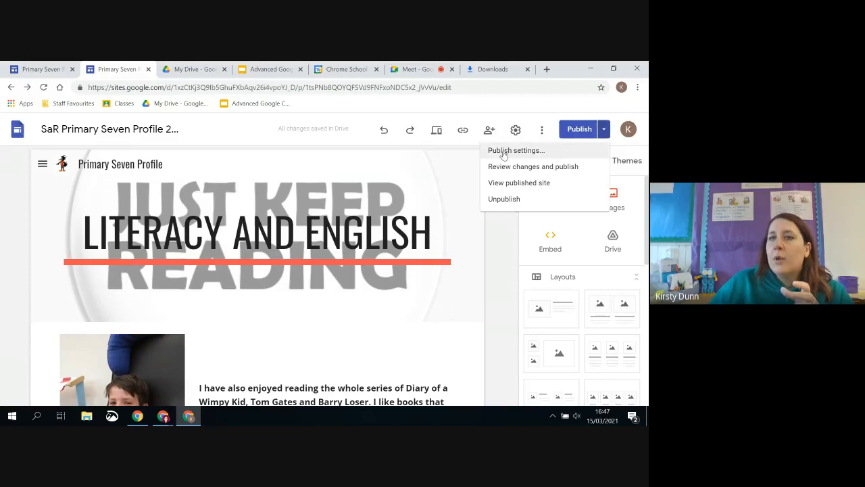
{"action": "left_click", "coordinate": [504, 200]}
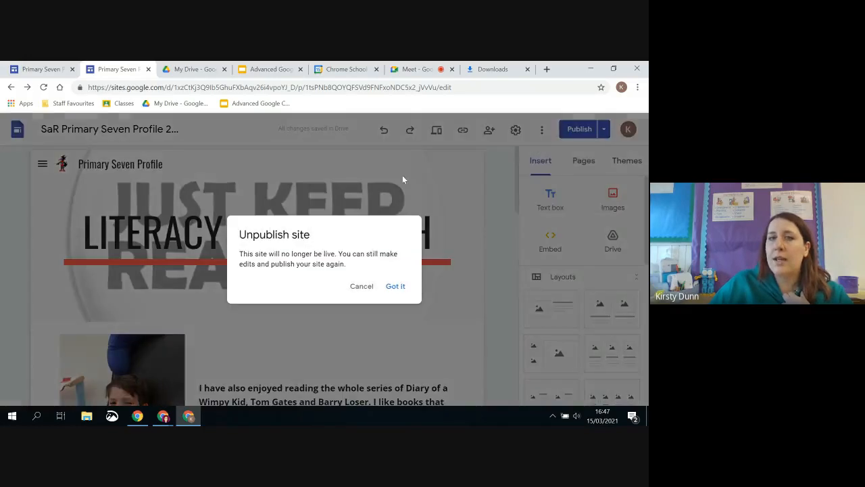
{"action": "left_click", "coordinate": [396, 287]}
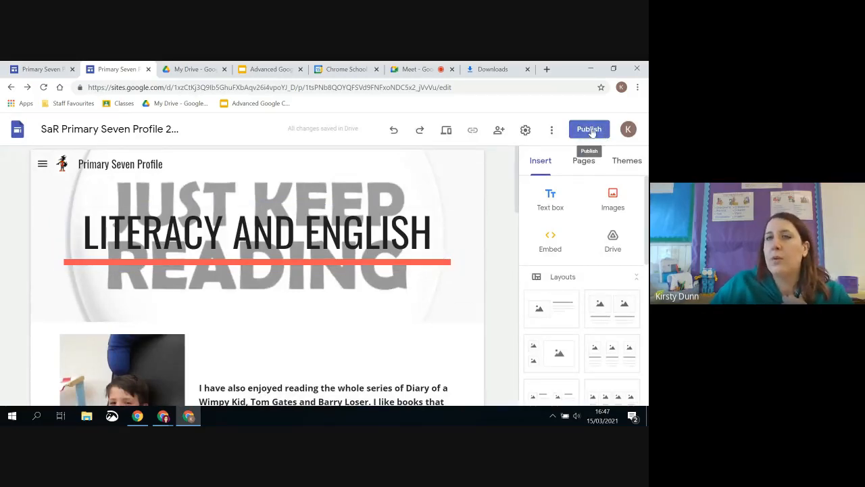
Preview the Literacy and English page in tablet and phone layouts, and exit the preview.
{"action": "left_click", "coordinate": [445, 137]}
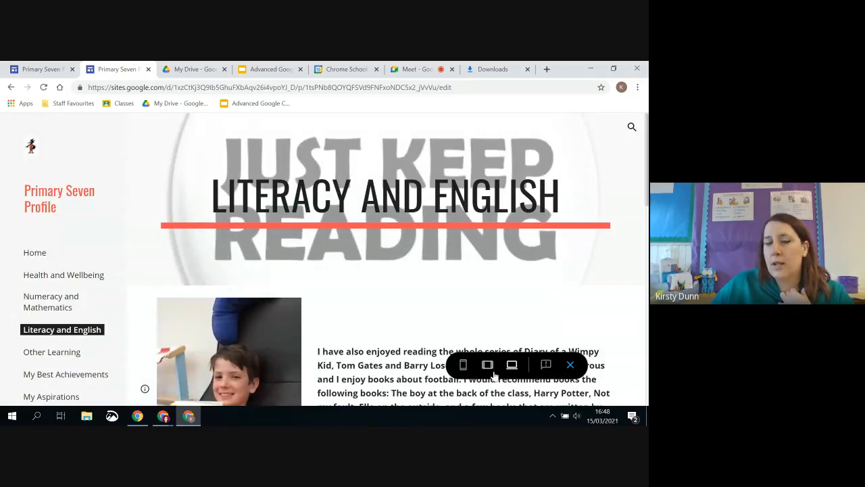
{"action": "left_click", "coordinate": [495, 371]}
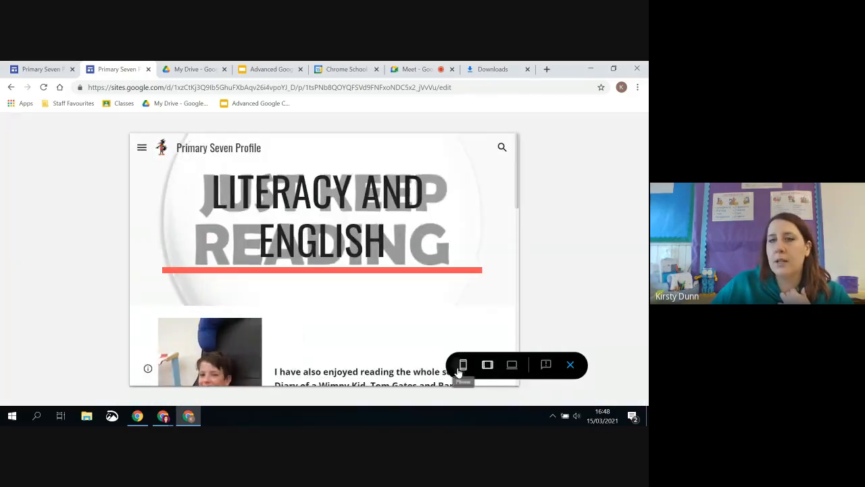
{"action": "left_click", "coordinate": [463, 365]}
{"action": "scroll", "coordinate": [327, 309], "scroll_direction": "down", "scroll_amount": 15}
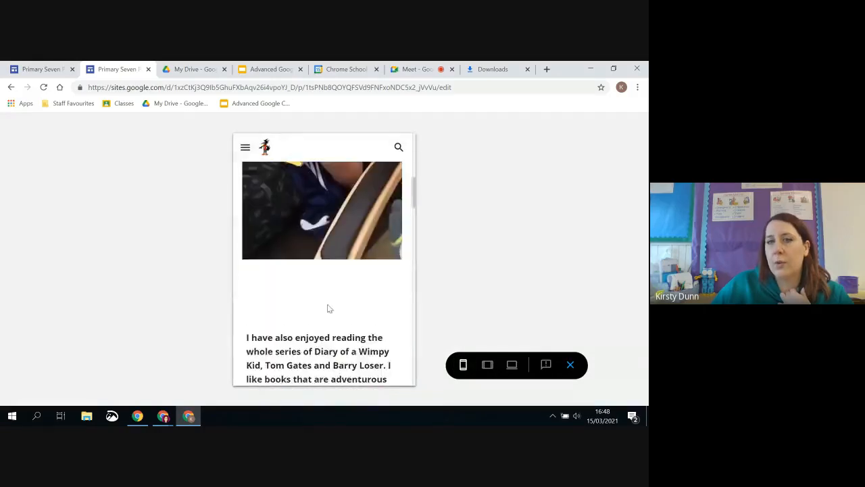
{"action": "scroll", "coordinate": [330, 304], "scroll_direction": "down", "scroll_amount": 5}
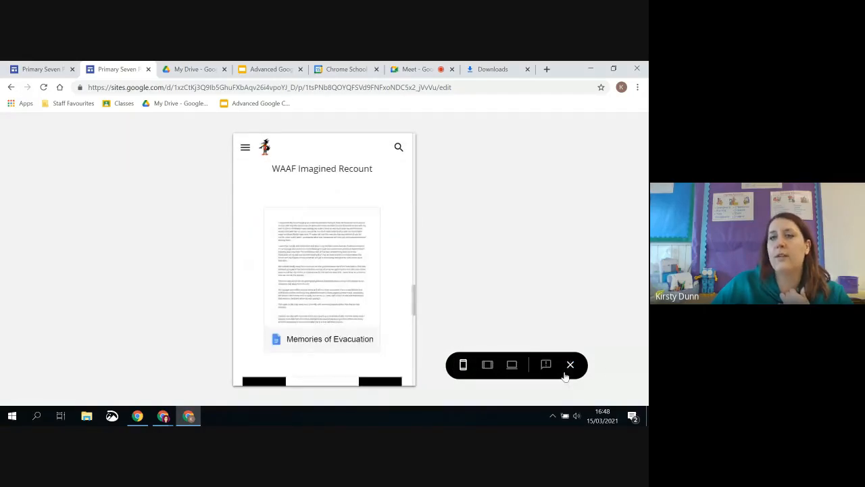
{"action": "left_click", "coordinate": [569, 368]}
Insert the Demo document from My Drive into the empty placeholder in the row with the Little Red Riding Hood document.
{"action": "scroll", "coordinate": [359, 269], "scroll_direction": "down", "scroll_amount": 5}
{"action": "scroll", "coordinate": [358, 268], "scroll_direction": "down", "scroll_amount": 3}
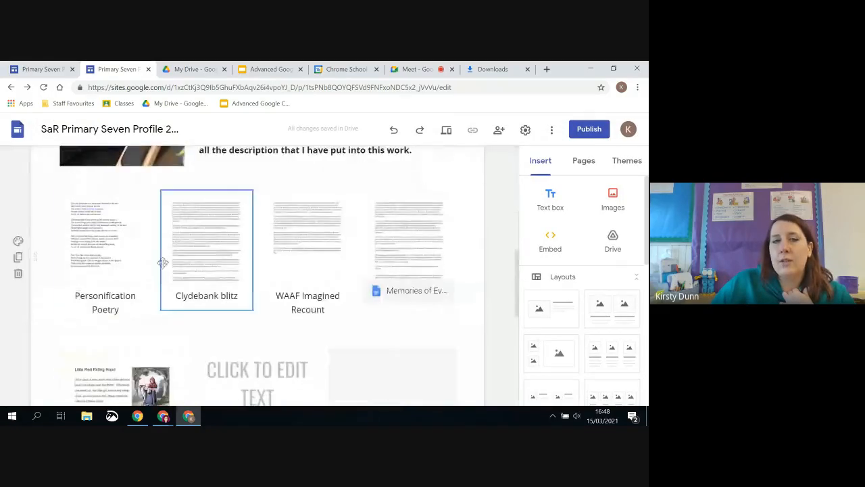
{"action": "scroll", "coordinate": [291, 322], "scroll_direction": "down", "scroll_amount": 2}
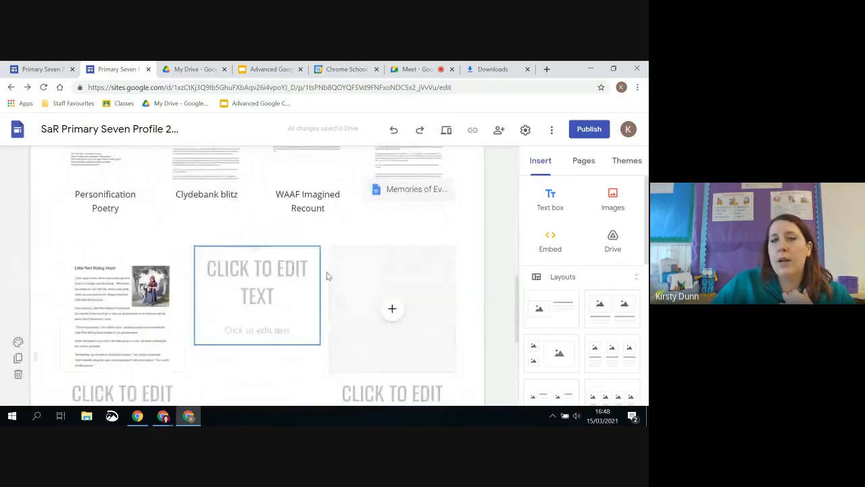
{"action": "left_click", "coordinate": [392, 313]}
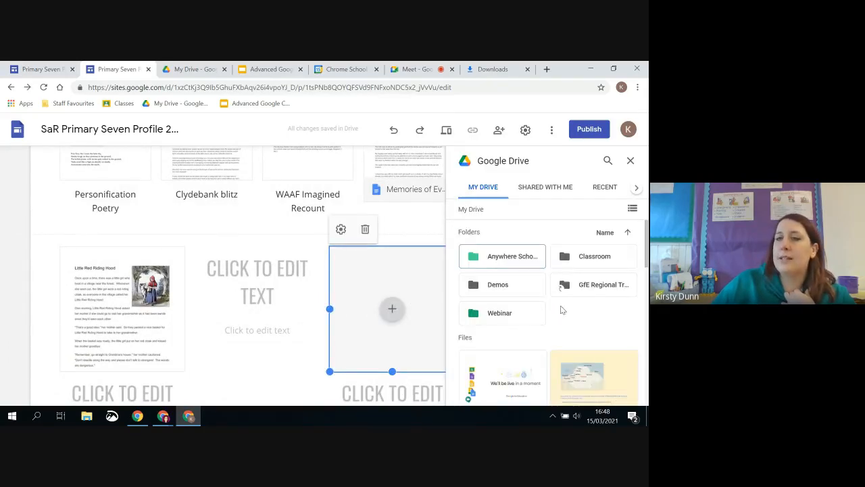
{"action": "scroll", "coordinate": [561, 310], "scroll_direction": "down", "scroll_amount": 2}
{"action": "left_click", "coordinate": [572, 297]}
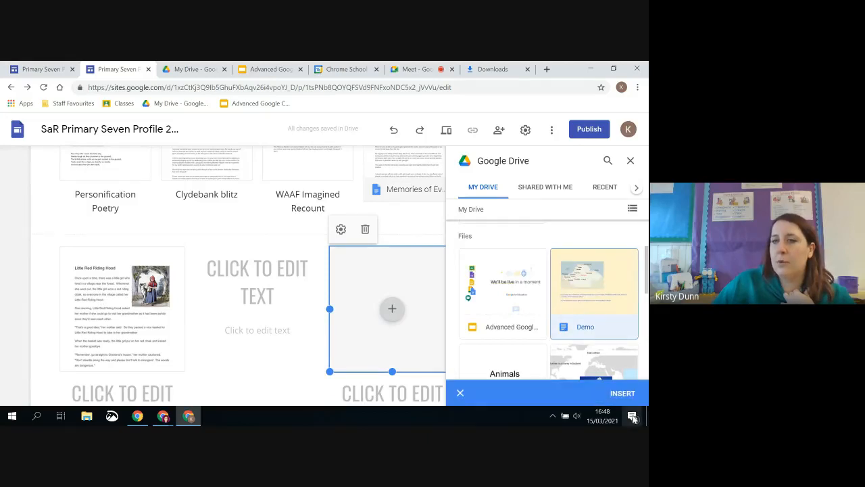
{"action": "left_click", "coordinate": [622, 393]}
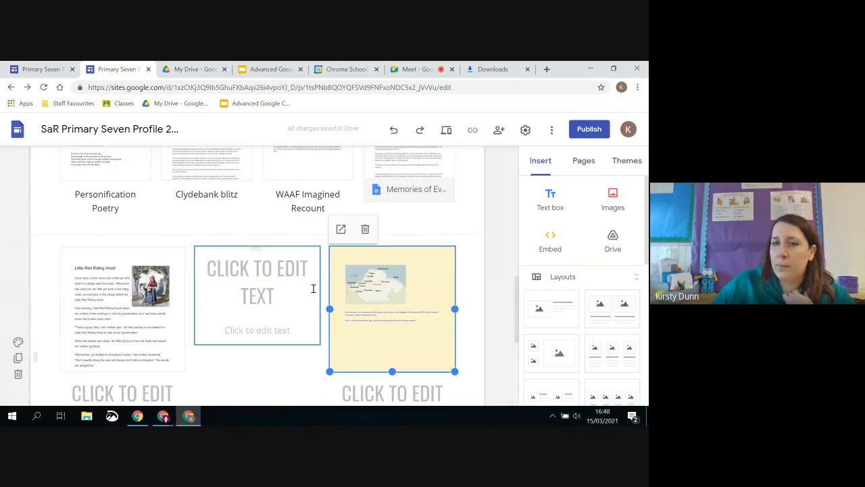
Open the middle heading placeholder between the Little Red Riding Hood and Demo documents for editing.
{"action": "left_click", "coordinate": [262, 286]}
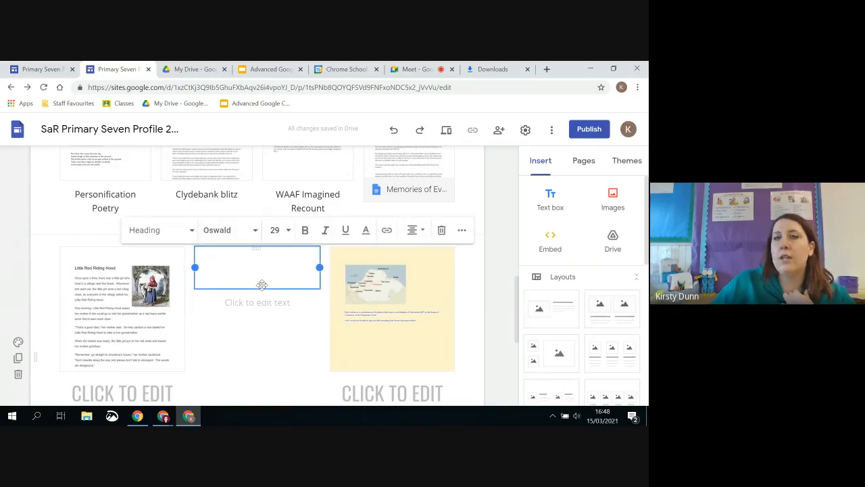